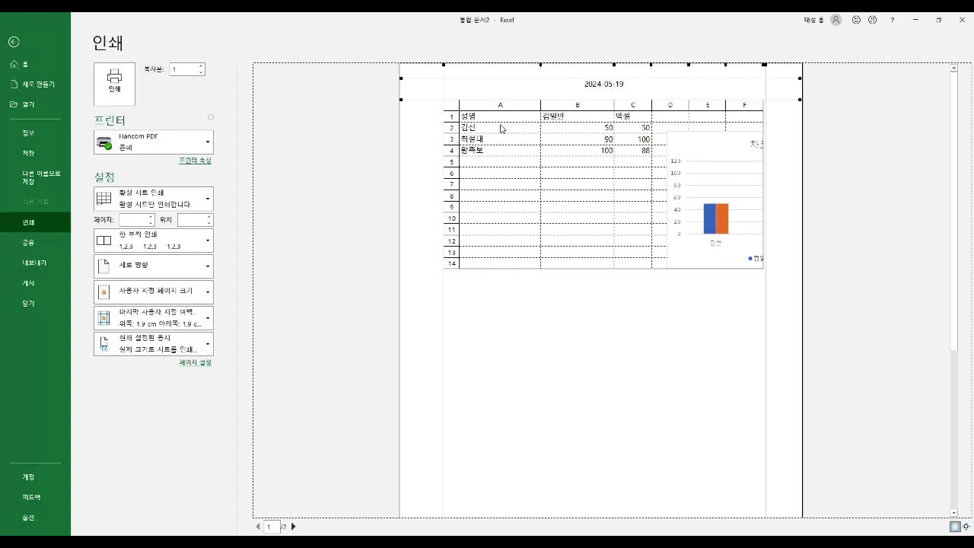
# Step: Select cell B1, preview how the whole active sheet prints, and return to the worksheet
pyautogui.click(15, 43)
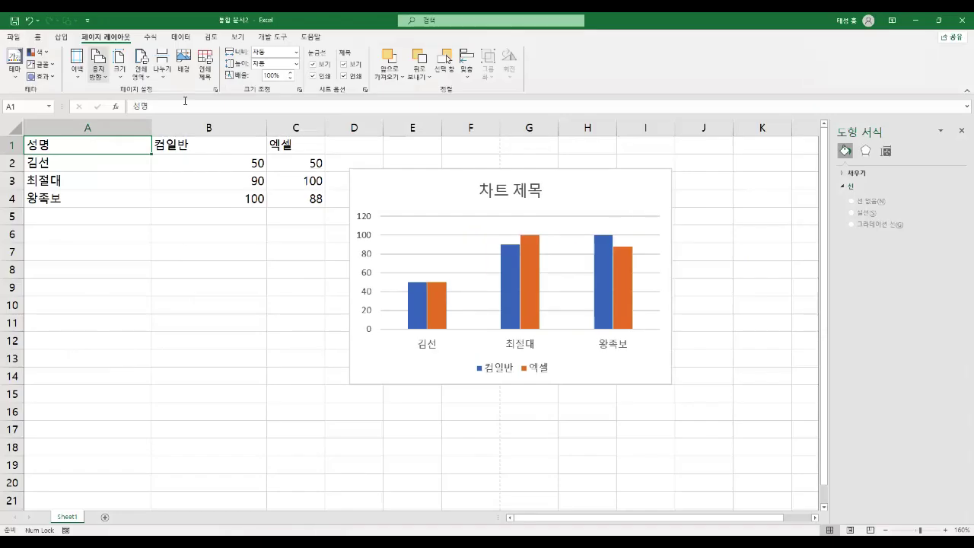
pyautogui.click(209, 150)
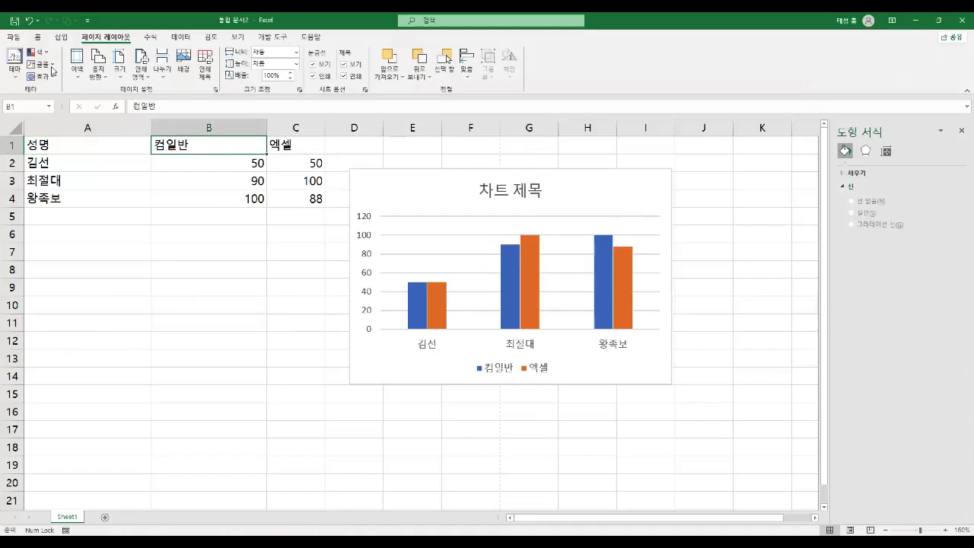
pyautogui.click(13, 38)
pyautogui.click(28, 221)
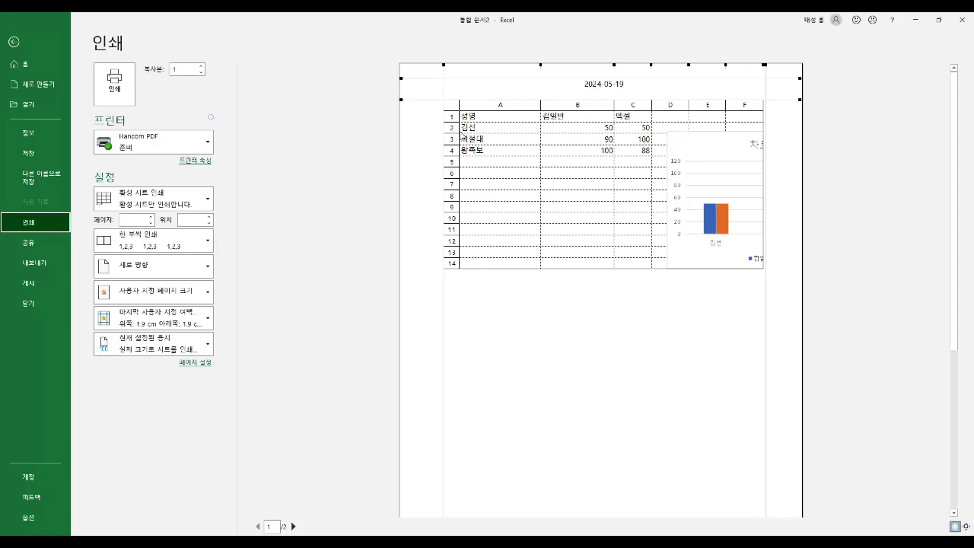
pyautogui.click(15, 44)
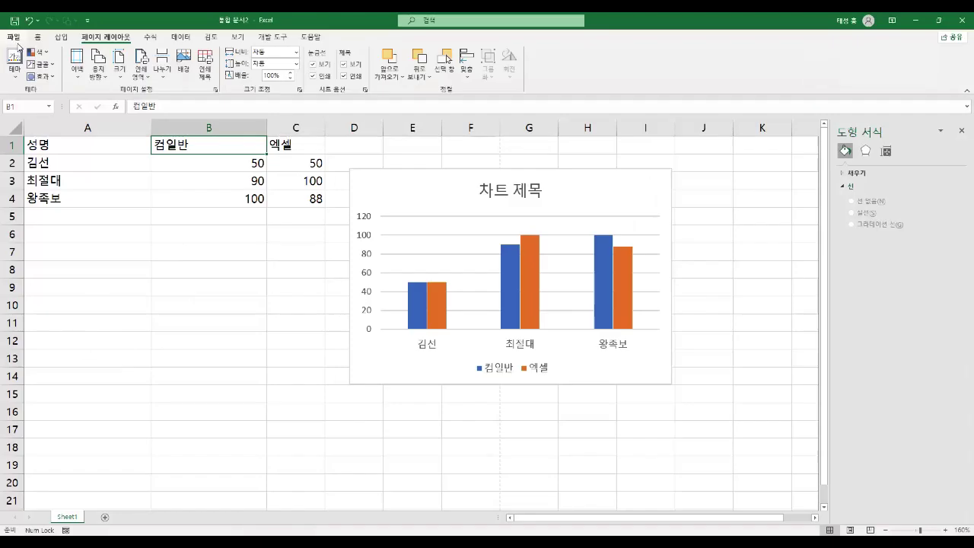
# Step: Select the column chart, preview its chart-only printout, and return to the worksheet
pyautogui.click(239, 270)
pyautogui.click(469, 206)
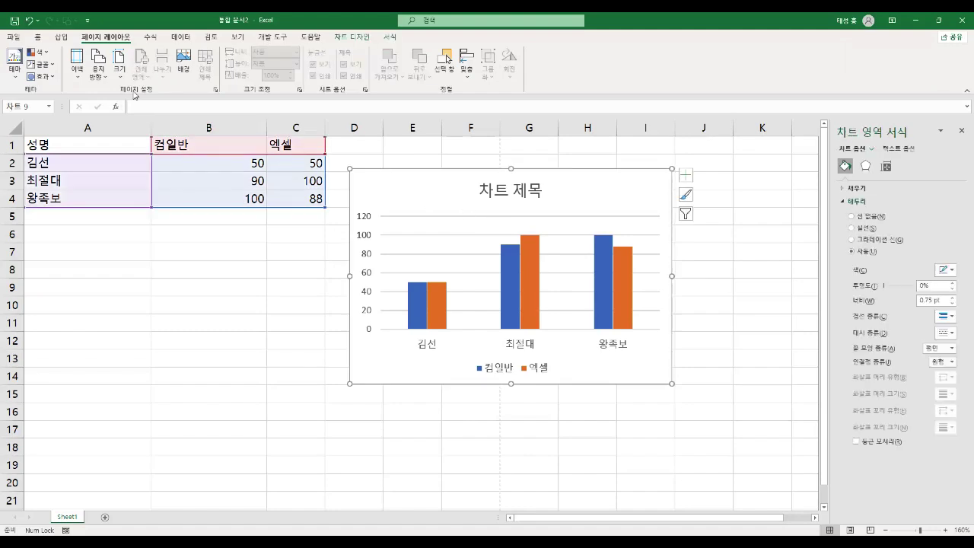
pyautogui.click(13, 36)
pyautogui.click(37, 223)
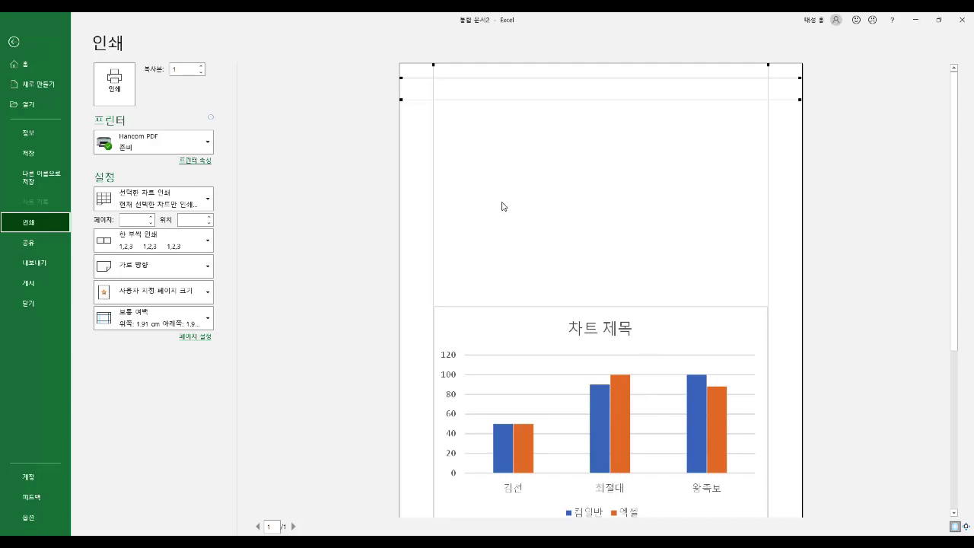
pyautogui.press('Escape')
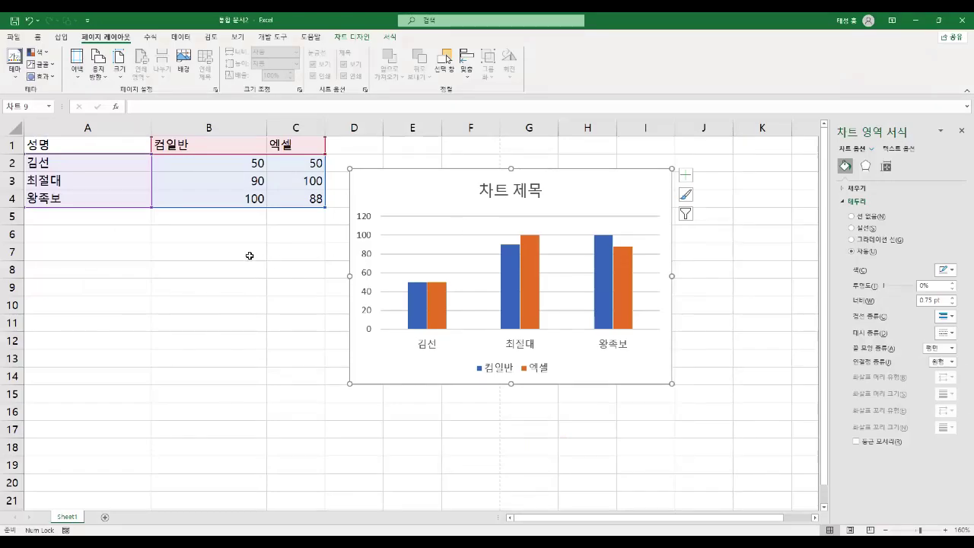
# Step: Switch to the PDF lecture notes in Edge and review the page setup sections on page, margins, header/footer and sheet options
pyautogui.hotkey('alt', 'Tab')
pyautogui.moveTo(53, 168); pyautogui.dragTo(171, 186)
pyautogui.moveTo(79, 204)
pyautogui.mouseDown()
pyautogui.moveTo(113, 222)
pyautogui.moveTo(269, 225)
pyautogui.mouseUp()
pyautogui.press('Escape')
pyautogui.scroll(-1, 257, 222)
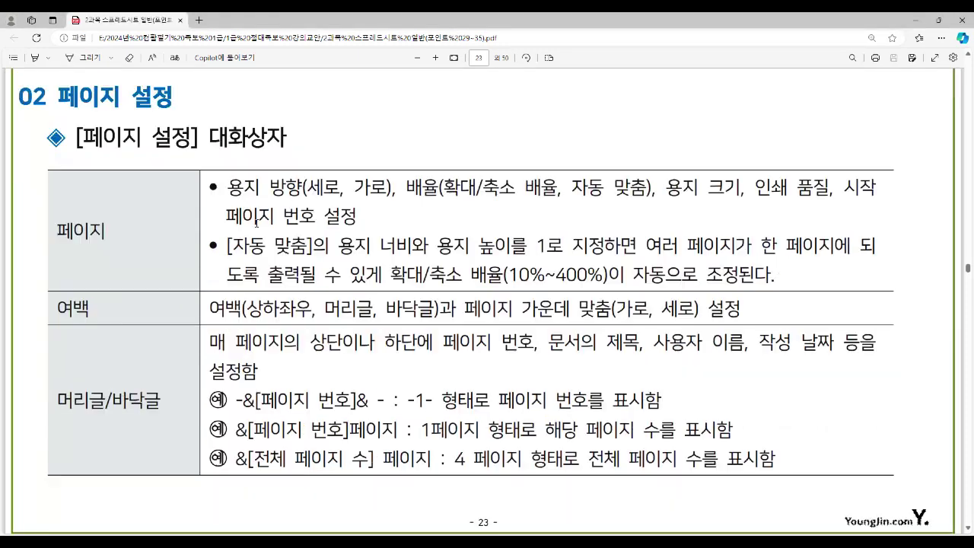
pyautogui.moveTo(59, 232); pyautogui.dragTo(106, 242)
pyautogui.moveTo(56, 306); pyautogui.dragTo(94, 318)
pyautogui.moveTo(58, 397); pyautogui.dragTo(158, 396)
pyautogui.scroll(-5, 162, 397)
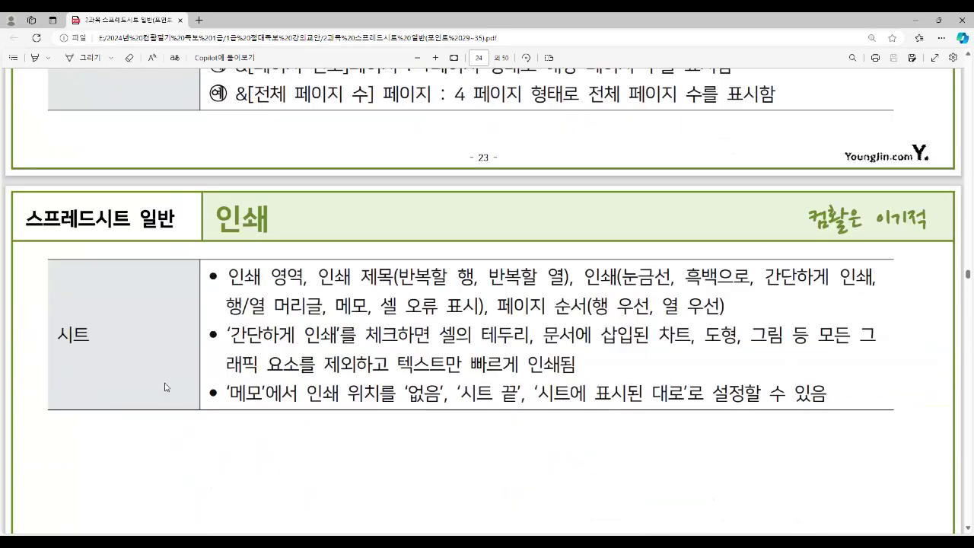
pyautogui.moveTo(52, 337); pyautogui.dragTo(87, 343)
pyautogui.hotkey('ctrl', 'z')
# Step: Switch back to Excel, open the Page Setup dialog, and look through its four categories, examining the paper orientation and scaling options
pyautogui.moveTo(528, 533)
pyautogui.click(540, 493)
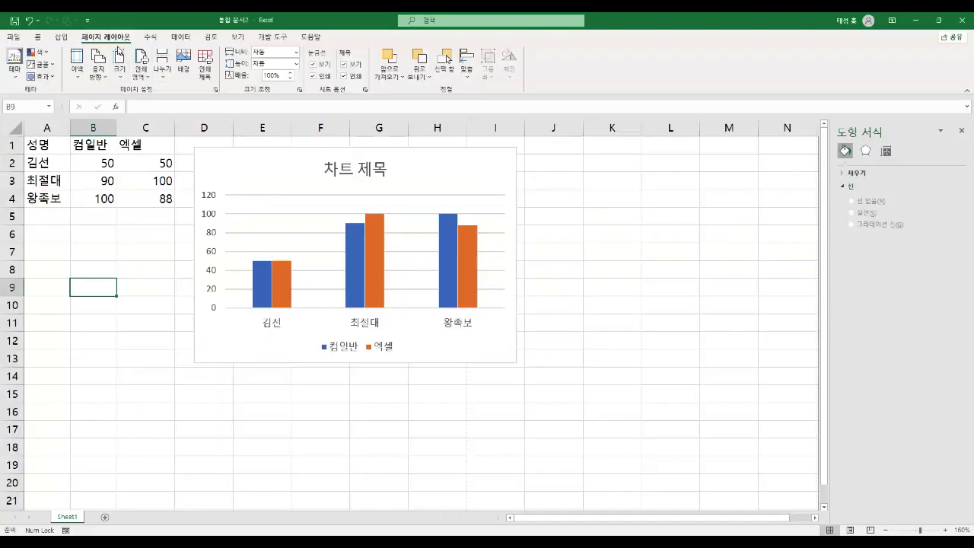
pyautogui.click(217, 91)
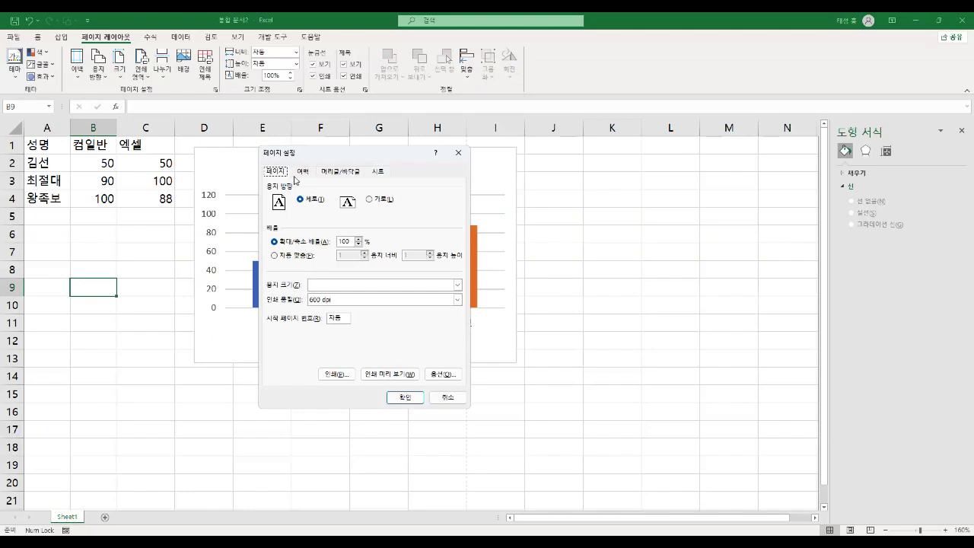
pyautogui.click(307, 173)
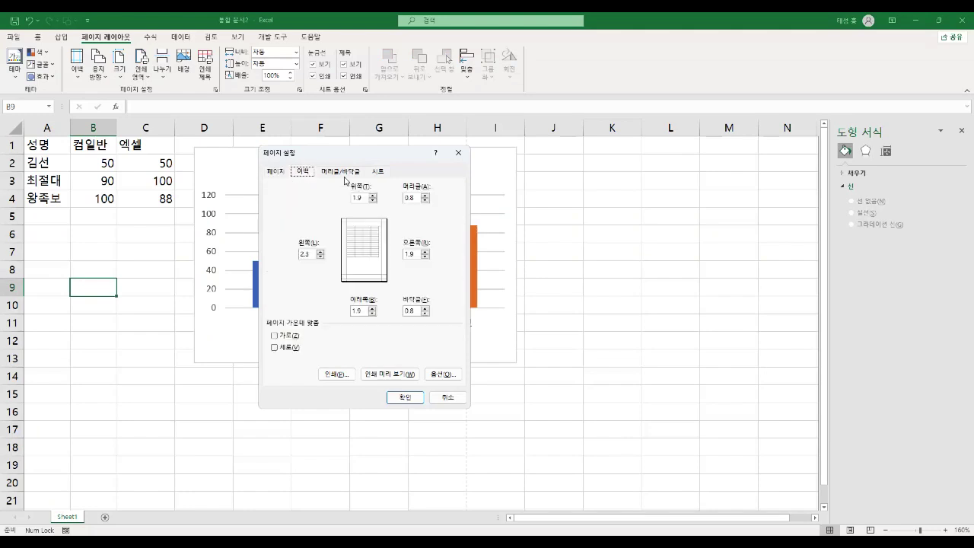
pyautogui.click(347, 177)
pyautogui.click(380, 174)
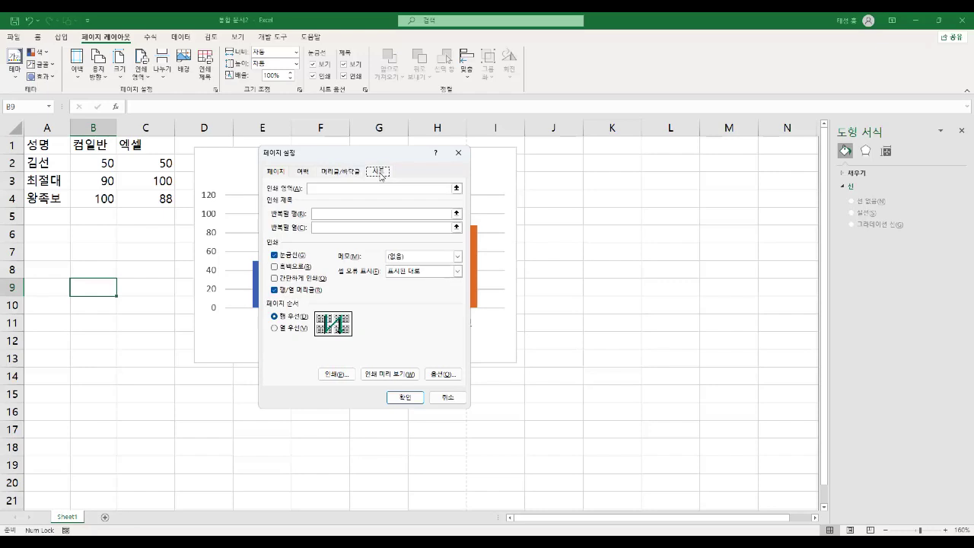
pyautogui.click(281, 173)
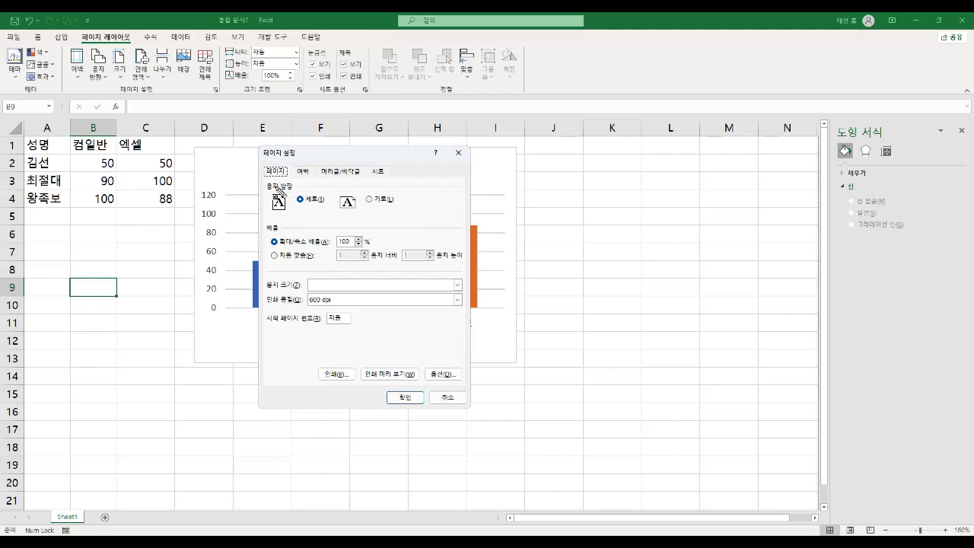
pyautogui.moveTo(259, 147)
pyautogui.mouseDown()
pyautogui.moveTo(302, 159)
pyautogui.moveTo(270, 178)
pyautogui.moveTo(288, 176)
pyautogui.mouseUp()
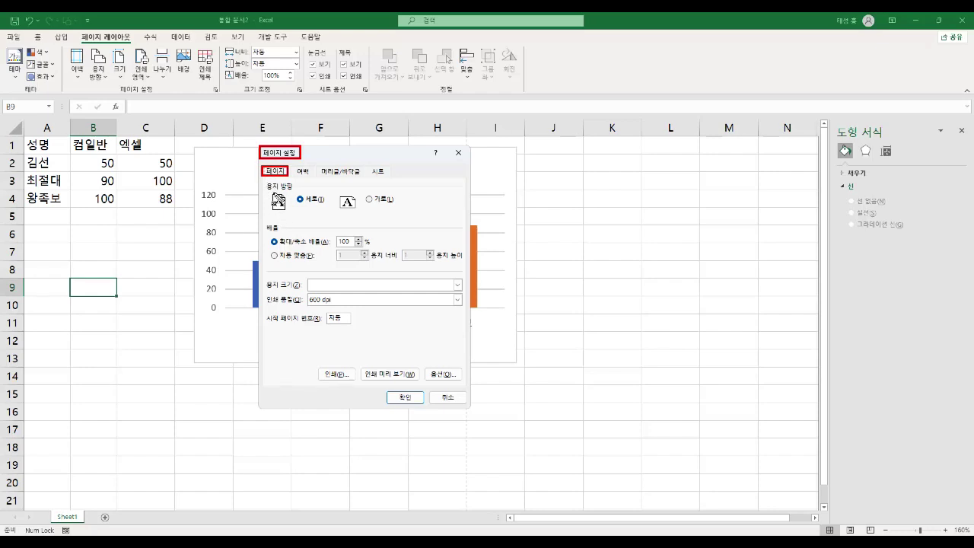
pyautogui.moveTo(291, 198); pyautogui.dragTo(397, 201)
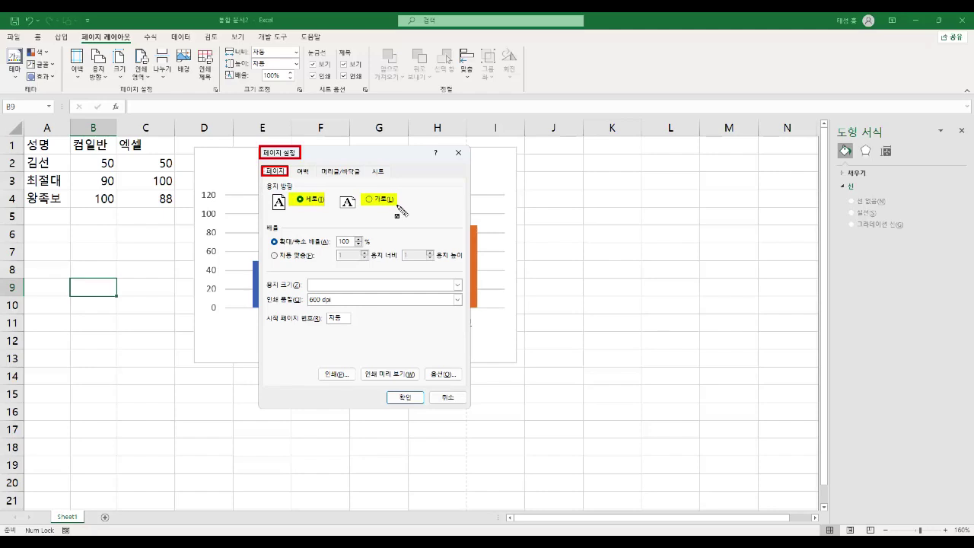
pyautogui.moveTo(265, 227); pyautogui.dragTo(329, 241)
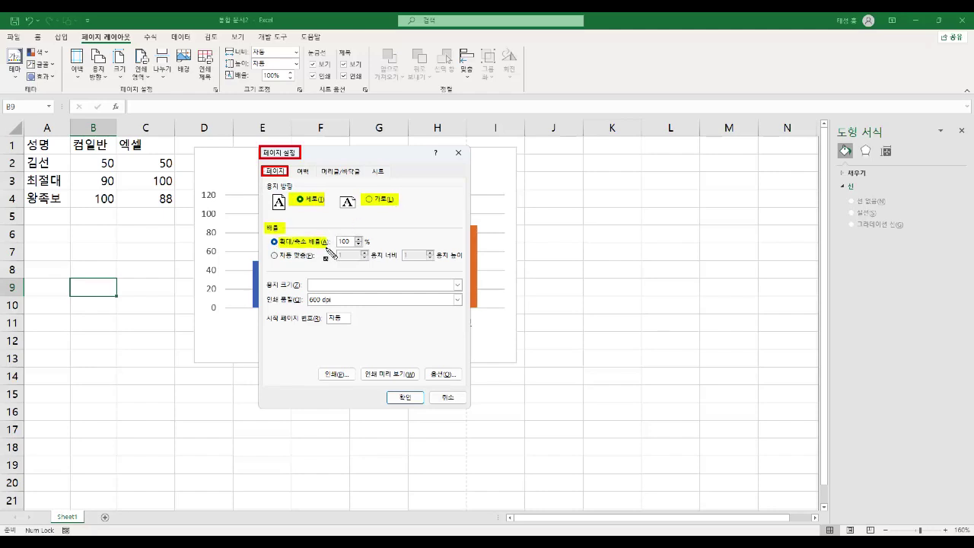
pyautogui.press('Escape')
# Step: Try print scaling of 400% and 130%, and switch to automatic fit (자동 맞춤) at 1 page wide by 1 page tall
pyautogui.click(358, 244)
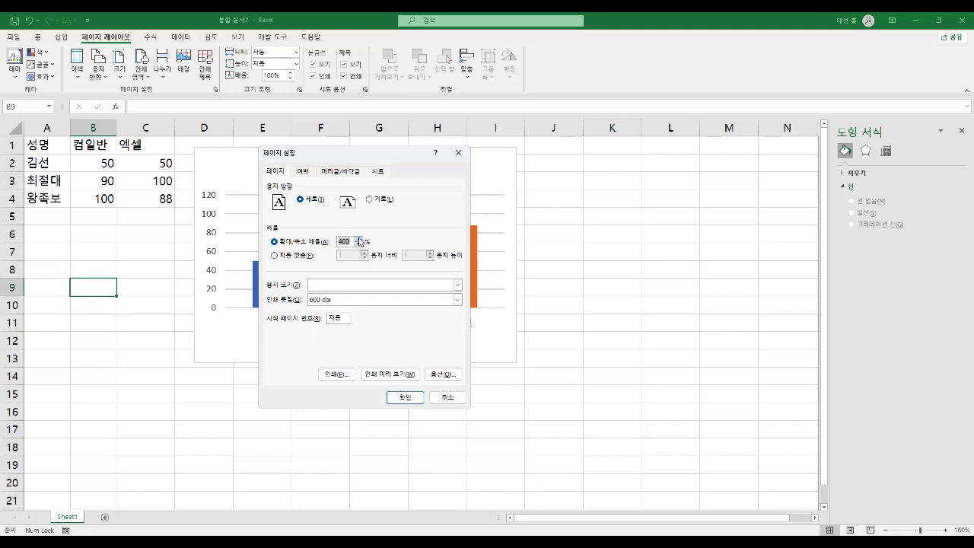
pyautogui.click(359, 244)
pyautogui.click(301, 257)
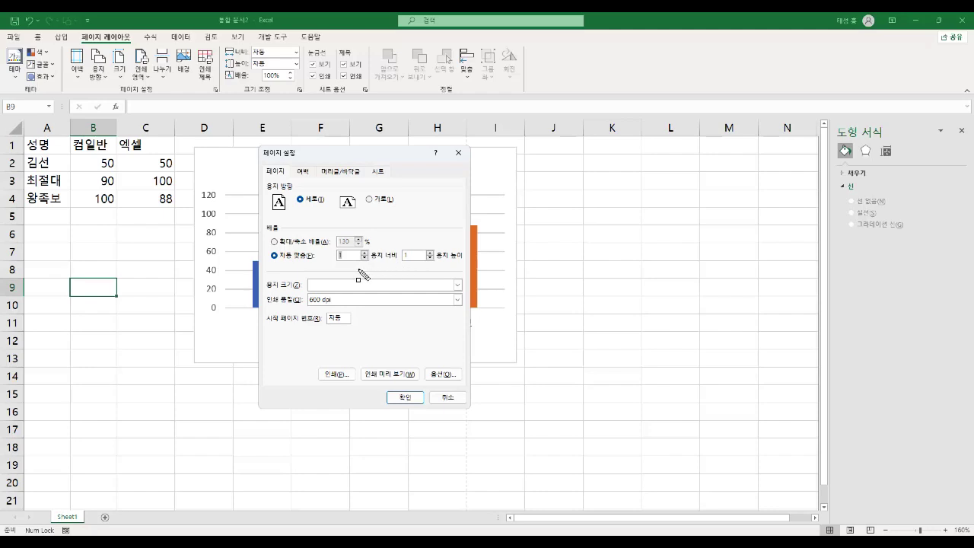
pyautogui.moveTo(265, 249)
pyautogui.mouseDown()
pyautogui.moveTo(311, 263)
pyautogui.moveTo(464, 266)
pyautogui.mouseUp()
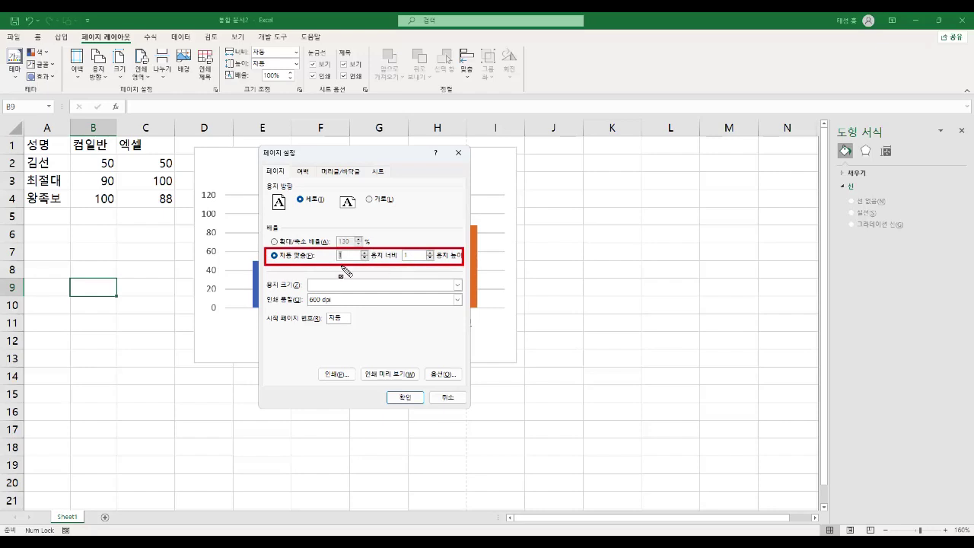
pyautogui.moveTo(270, 255); pyautogui.dragTo(463, 256)
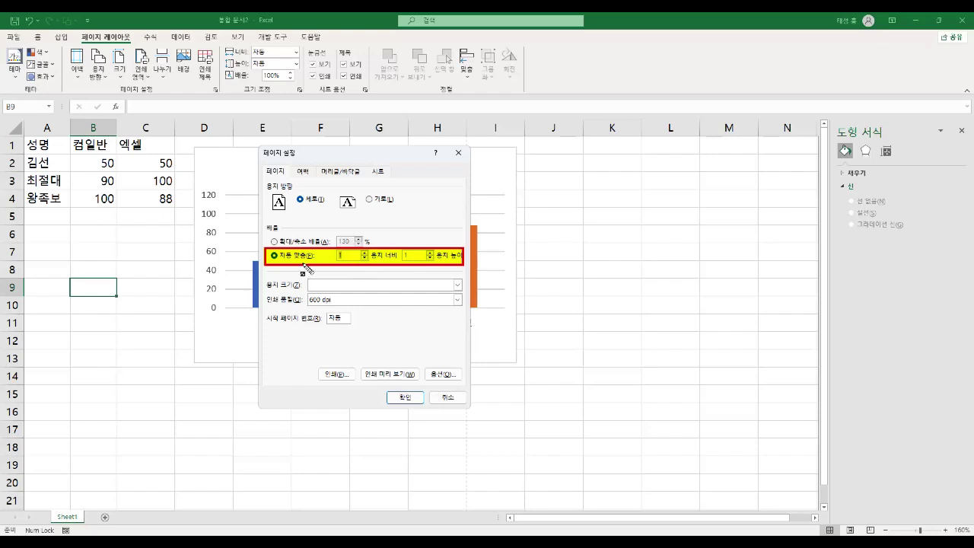
pyautogui.press('Escape')
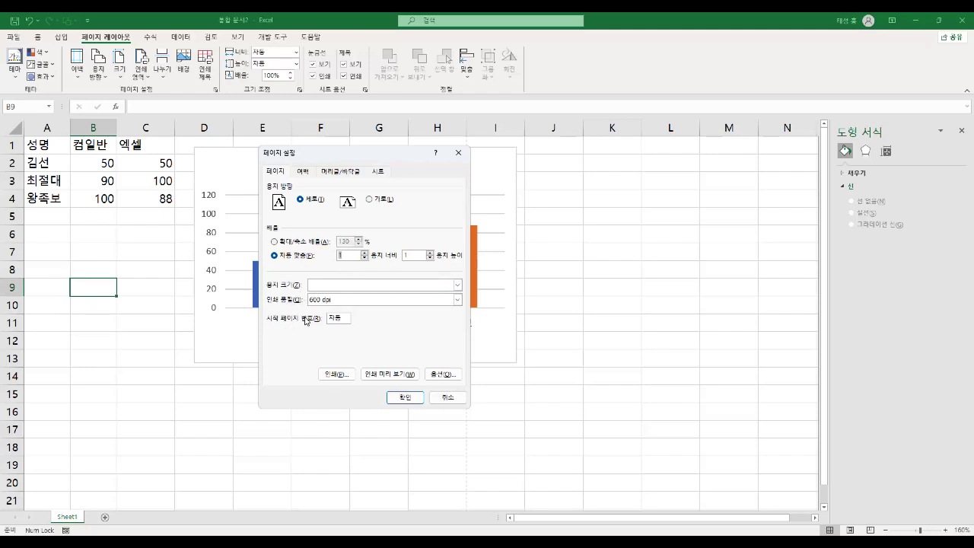
# Step: Examine the four page margins, the header and footer margins, and the horizontal and vertical center-on-page options
pyautogui.click(304, 172)
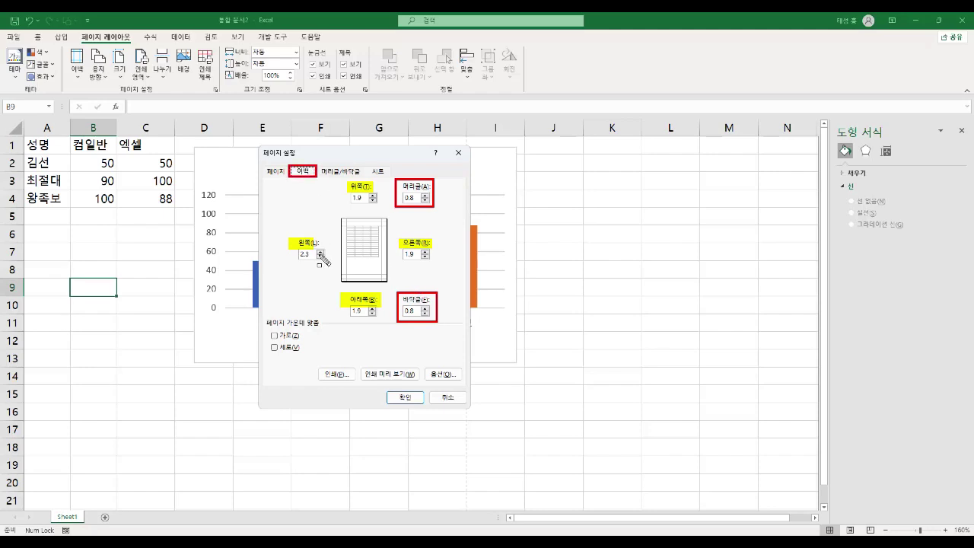
pyautogui.moveTo(259, 318); pyautogui.dragTo(333, 357)
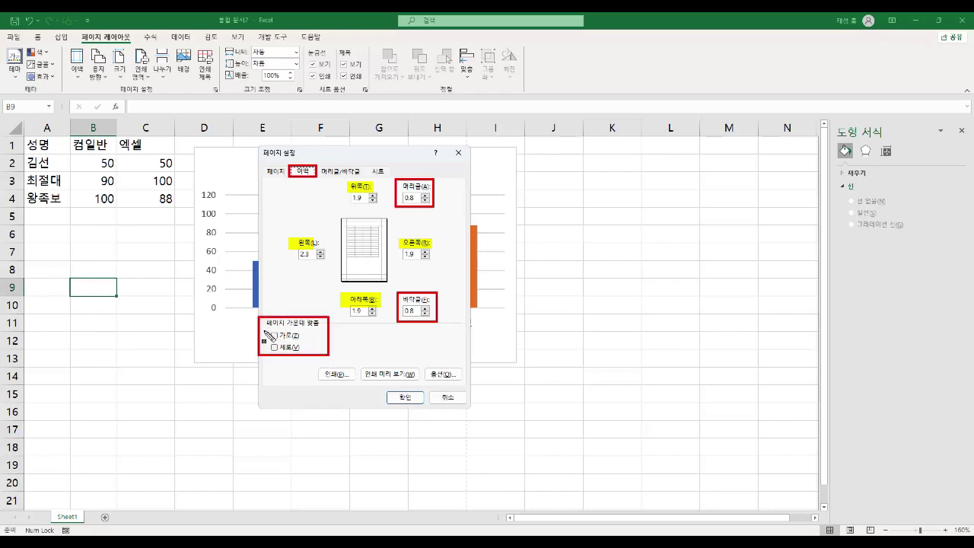
pyautogui.moveTo(263, 330); pyautogui.dragTo(302, 354)
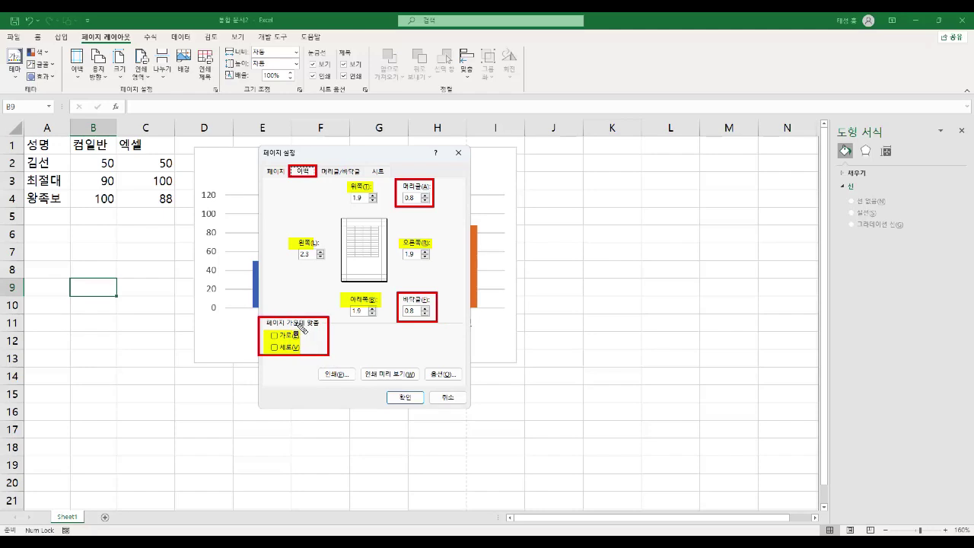
pyautogui.moveTo(290, 167); pyautogui.dragTo(314, 177)
pyautogui.press('Escape')
# Step: Examine the header/footer settings, including the custom header and footer editing options and the four page-handling checkboxes
pyautogui.click(346, 172)
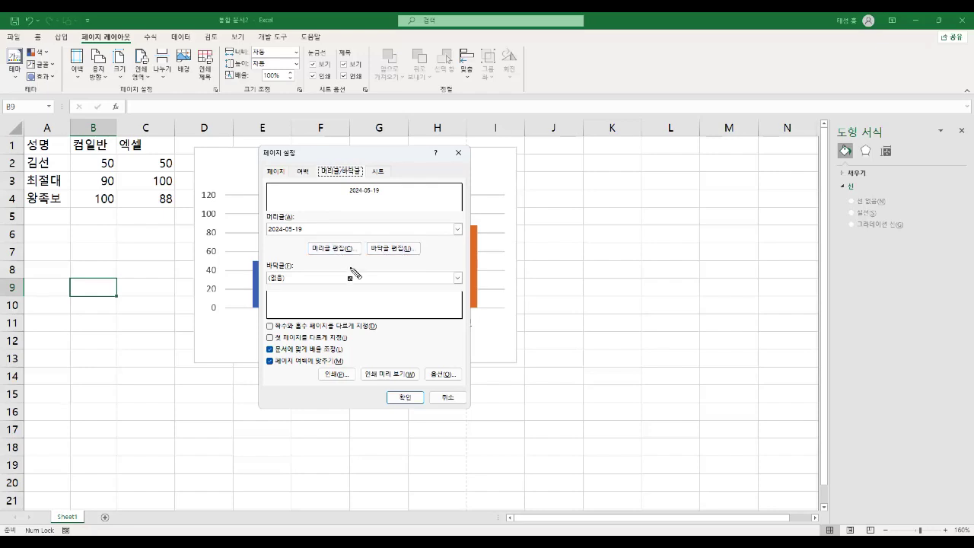
pyautogui.click(267, 326)
pyautogui.moveTo(267, 327); pyautogui.dragTo(379, 333)
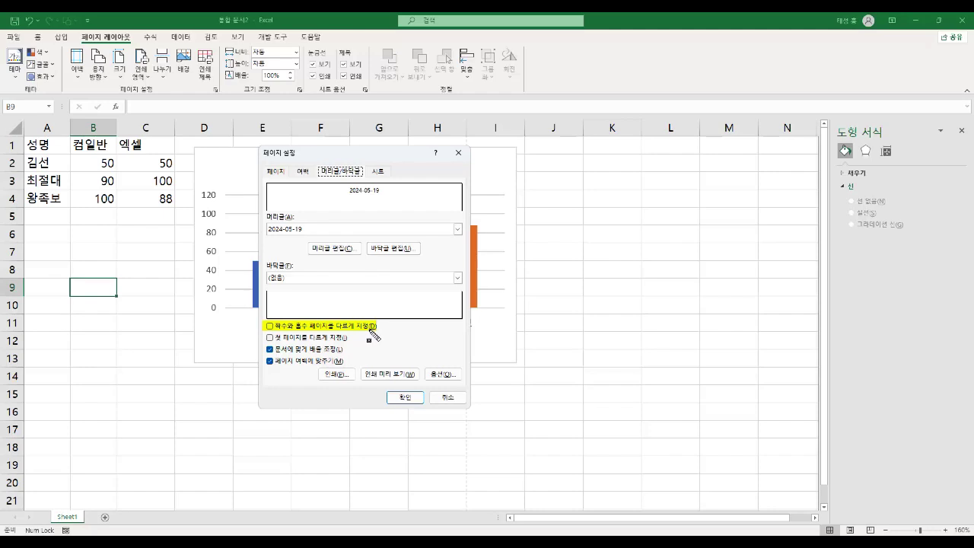
pyautogui.moveTo(308, 248); pyautogui.dragTo(420, 248)
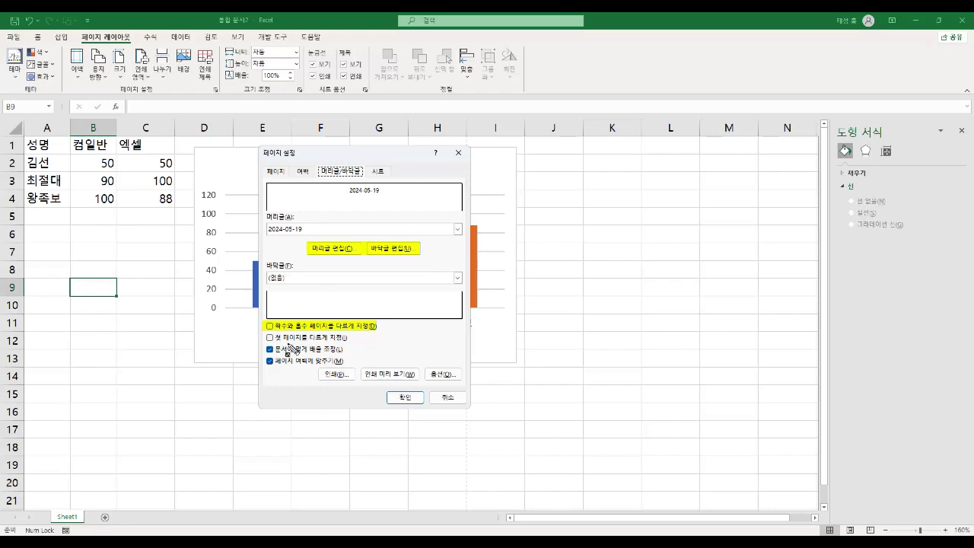
pyautogui.moveTo(267, 337); pyautogui.dragTo(348, 338)
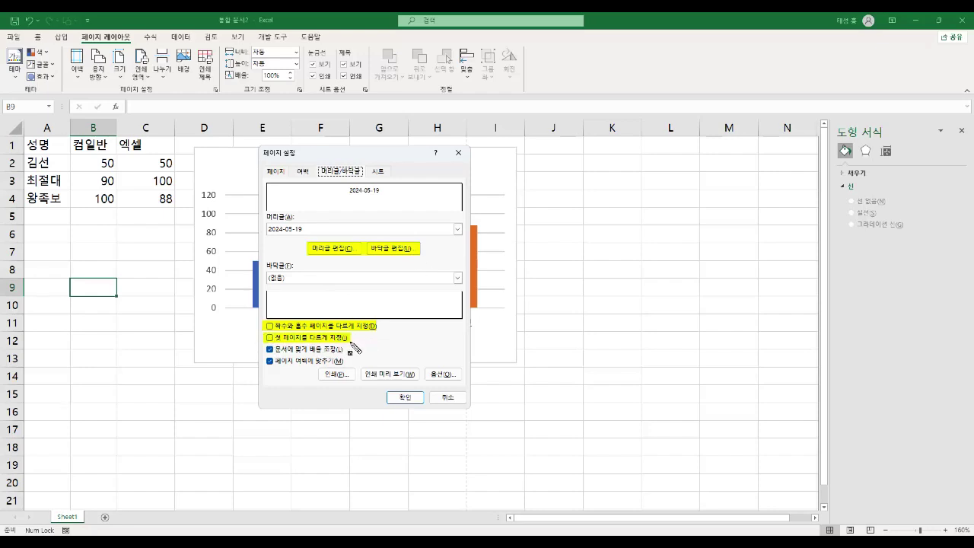
pyautogui.moveTo(275, 350); pyautogui.dragTo(352, 362)
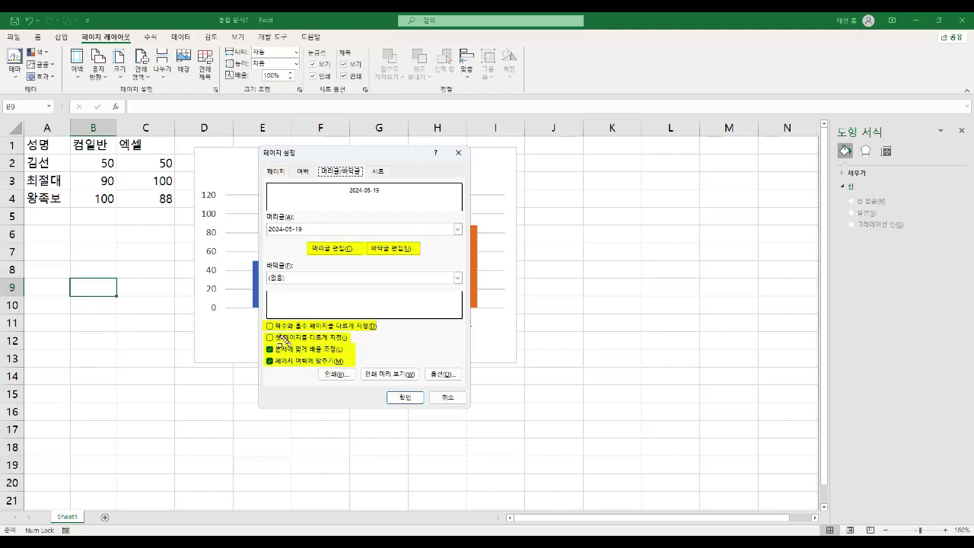
pyautogui.moveTo(259, 320); pyautogui.dragTo(385, 371)
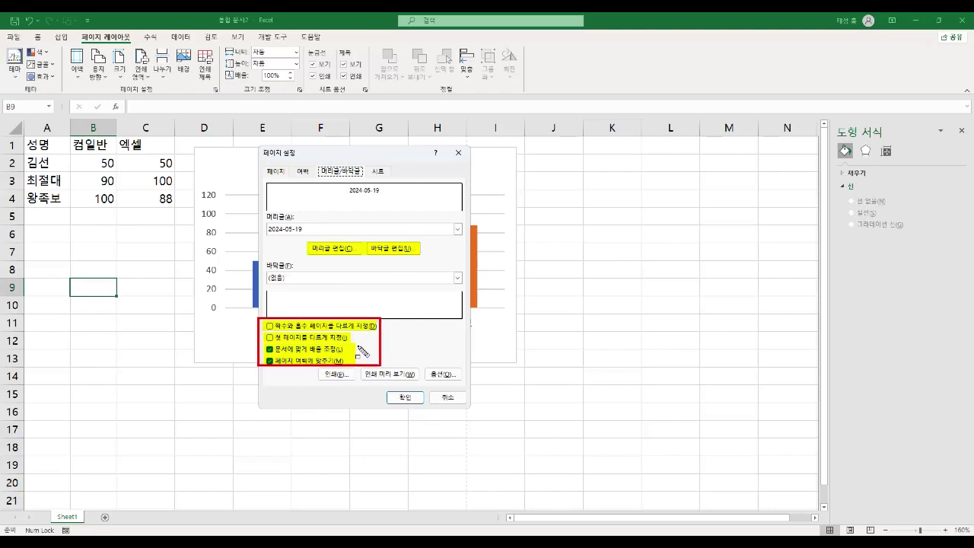
pyautogui.press('Escape')
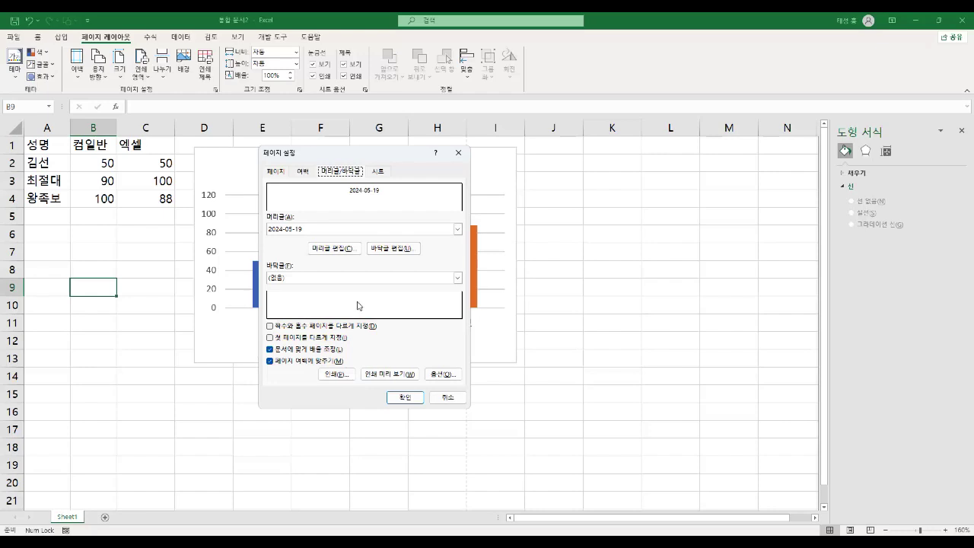
# Step: Look at the custom header editor and the custom footer editor, cancelling each without changes
pyautogui.click(347, 249)
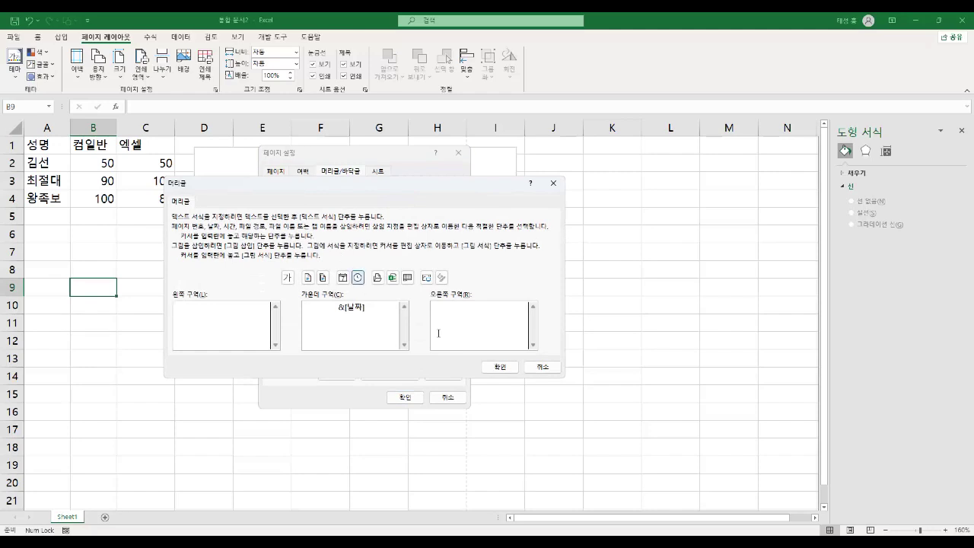
pyautogui.click(542, 367)
pyautogui.click(411, 249)
pyautogui.click(545, 370)
# Step: Clear the date code from the custom header's center section and insert the page number and total page count codes in the left section
pyautogui.click(335, 249)
pyautogui.moveTo(383, 309); pyautogui.dragTo(238, 303)
pyautogui.press('Delete')
pyautogui.click(309, 279)
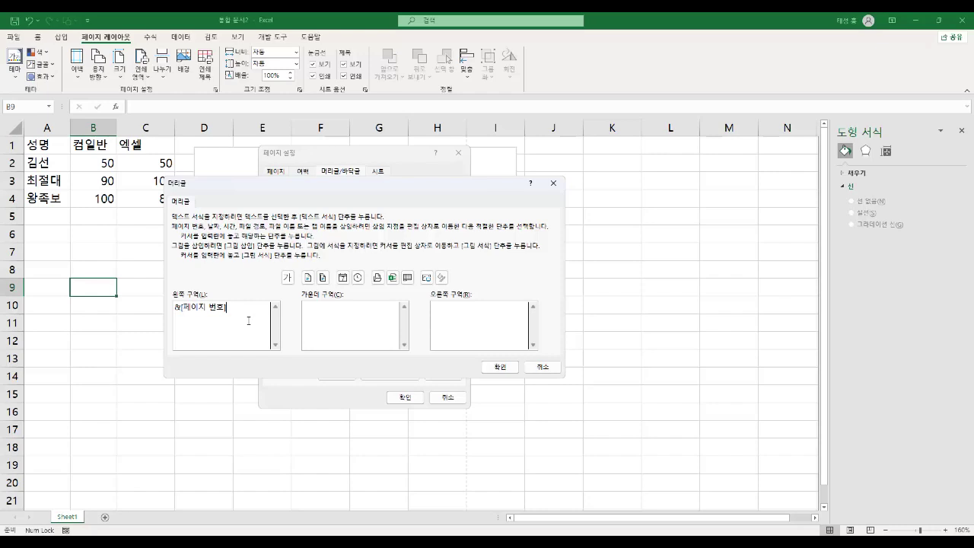
pyautogui.click(324, 278)
# Step: Insert date, time, file path, file name and sheet name codes in the header's center section, and cancel the header editor
pyautogui.click(327, 310)
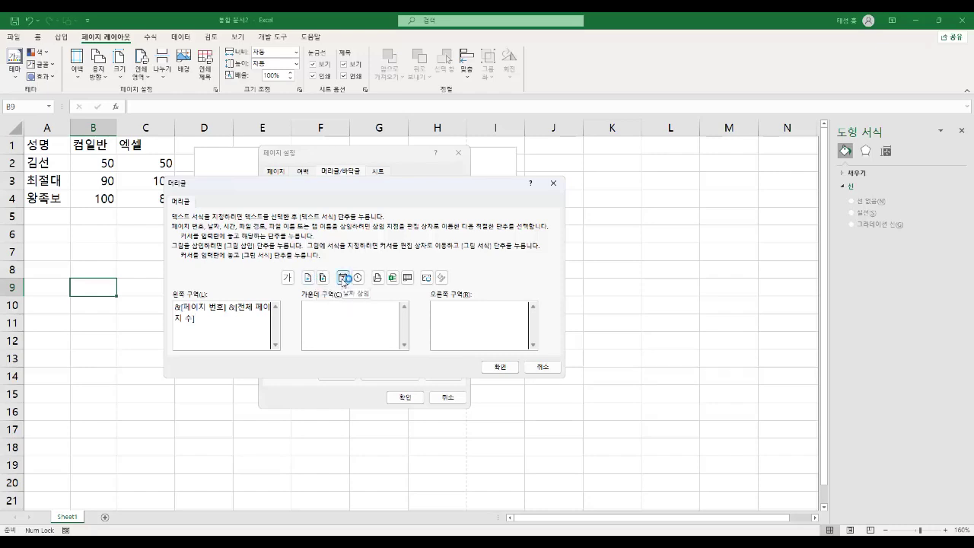
pyautogui.click(343, 279)
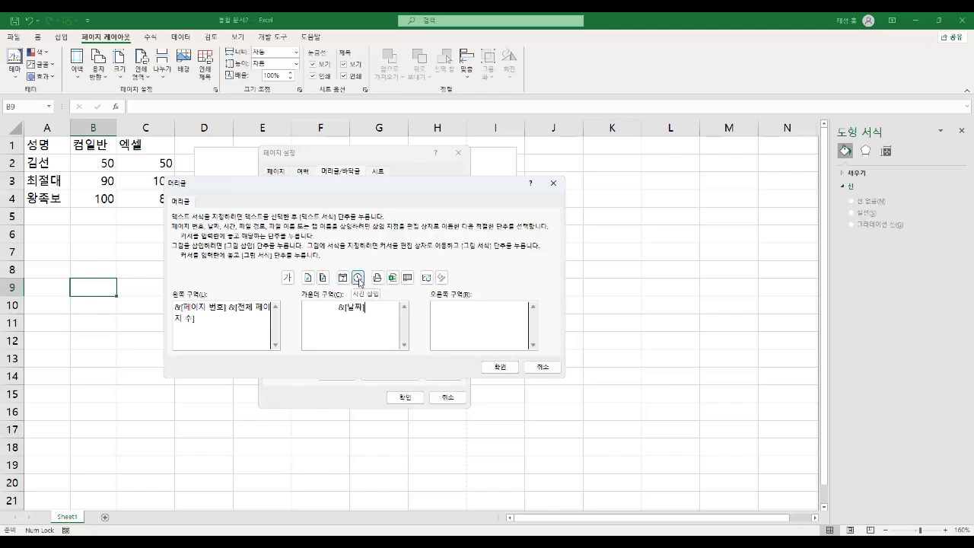
pyautogui.click(358, 279)
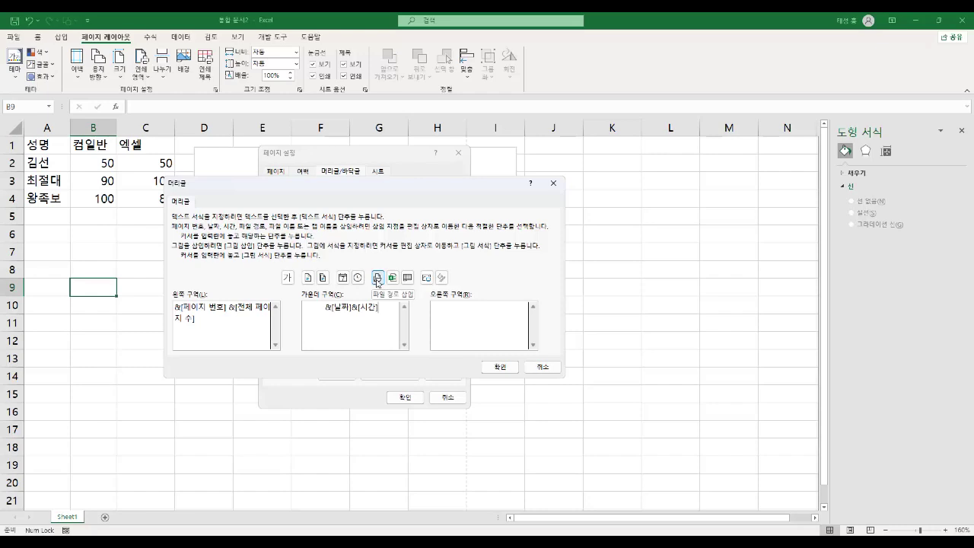
pyautogui.click(378, 278)
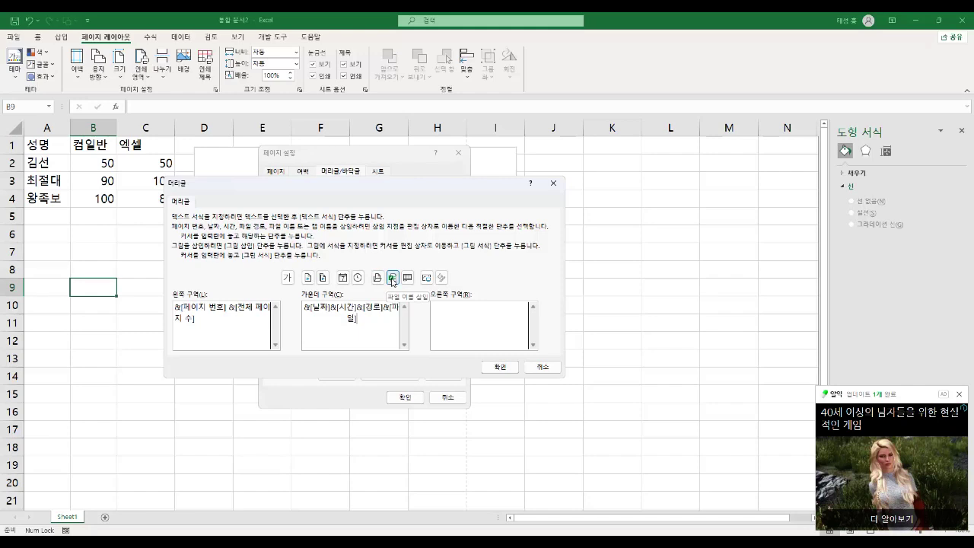
pyautogui.click(393, 279)
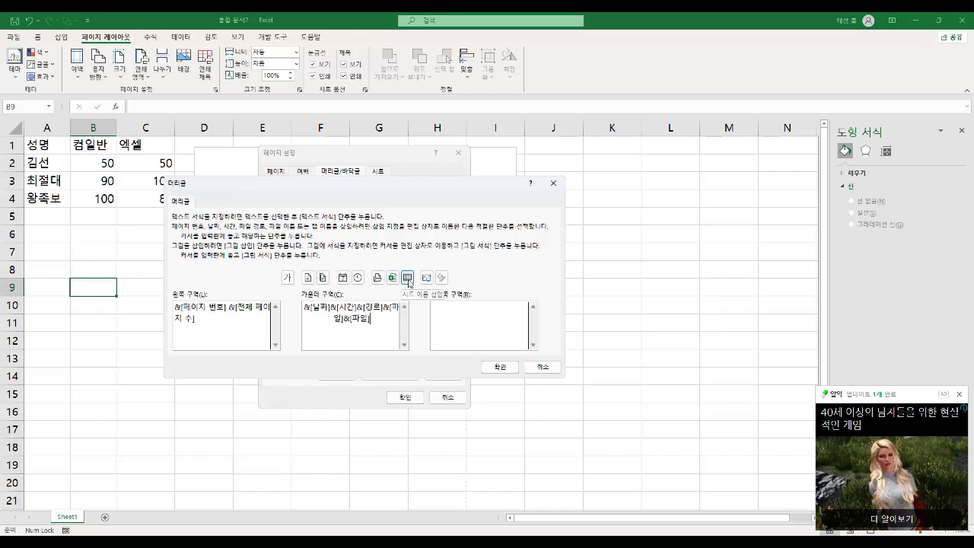
pyautogui.click(408, 277)
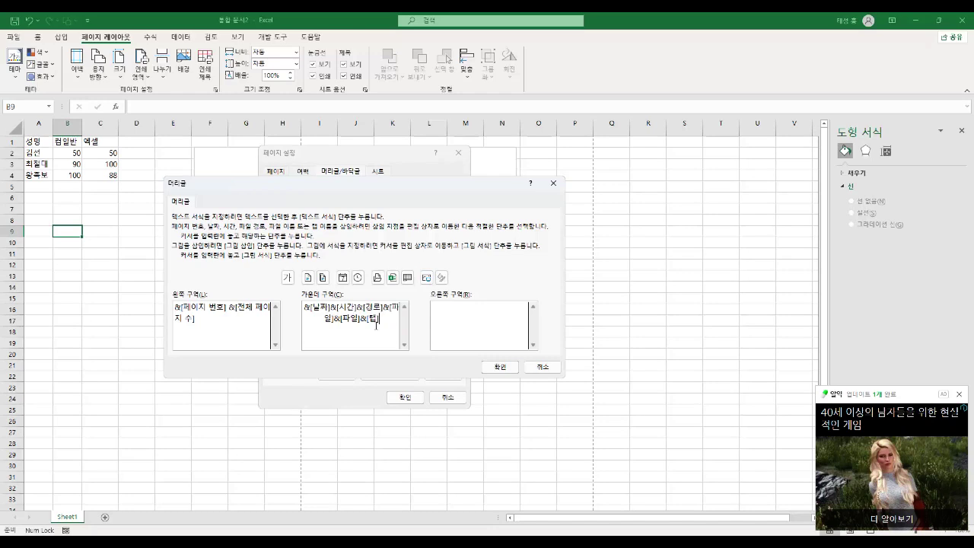
pyautogui.click(541, 367)
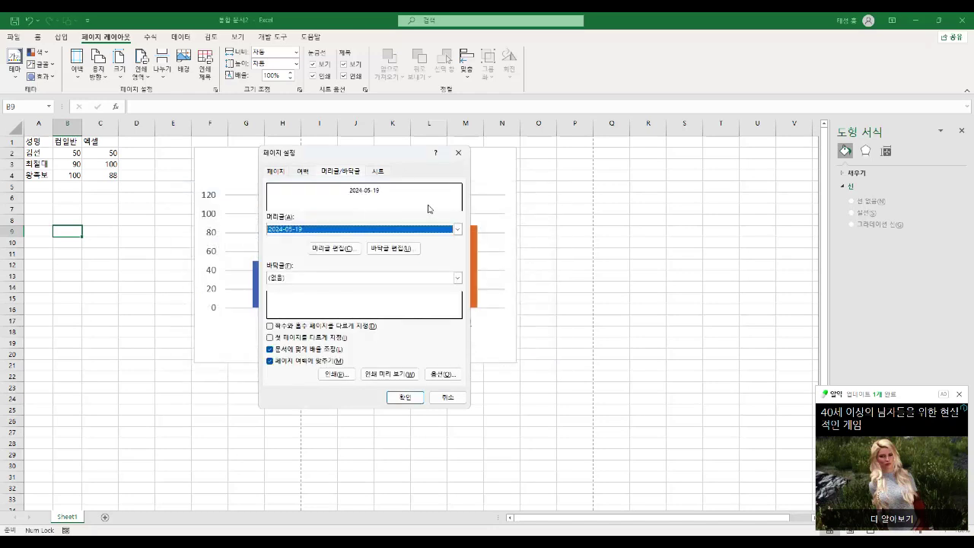
# Step: Examine the sheet print settings for the print area and the print titles' repeated rows and columns
pyautogui.click(383, 173)
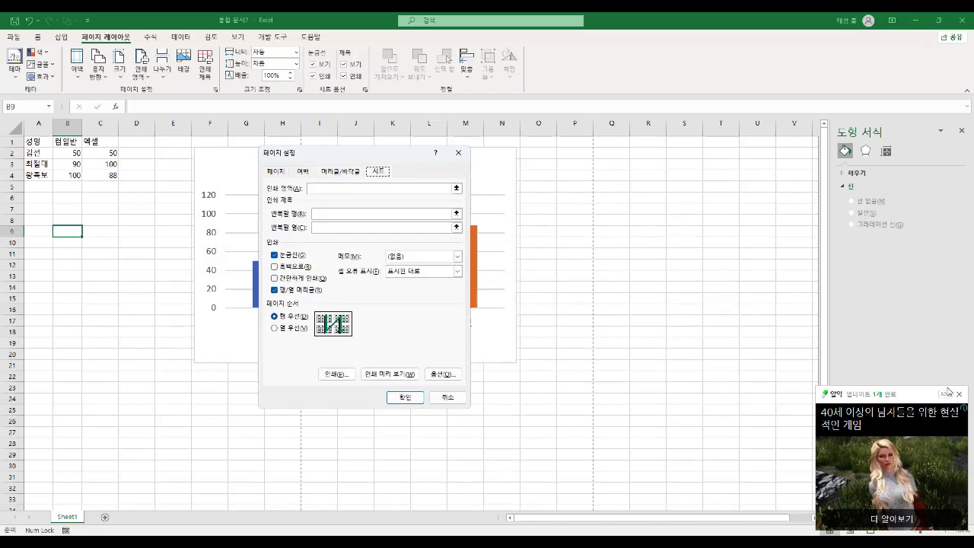
pyautogui.scroll(4, 486, 262)
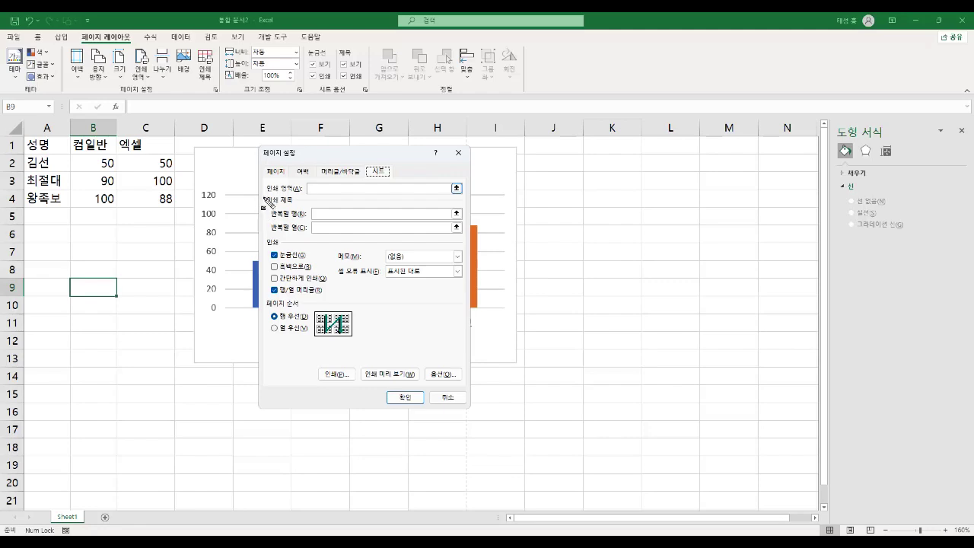
pyautogui.moveTo(265, 199)
pyautogui.mouseDown()
pyautogui.moveTo(300, 200)
pyautogui.moveTo(263, 217)
pyautogui.moveTo(335, 237)
pyautogui.moveTo(468, 232)
pyautogui.mouseUp()
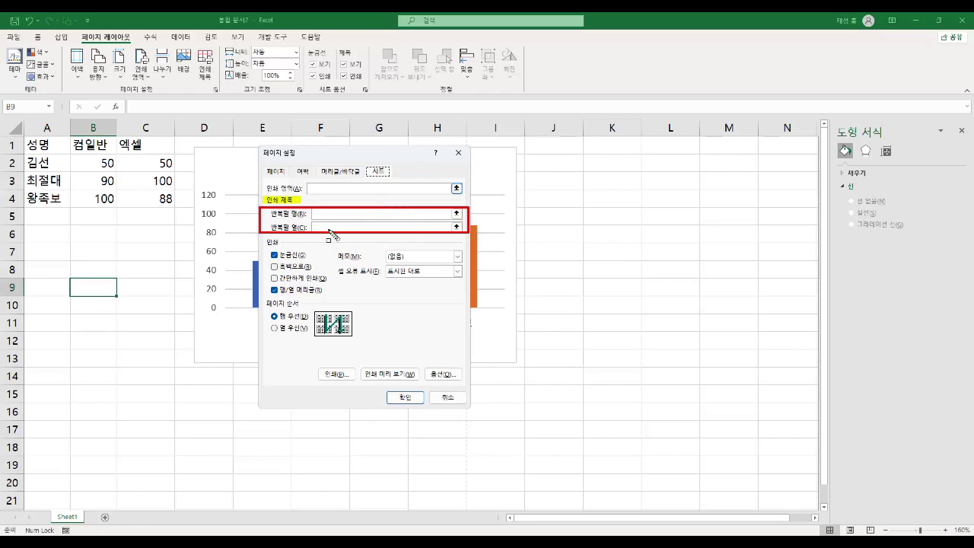
pyautogui.moveTo(263, 214); pyautogui.dragTo(308, 215)
pyautogui.moveTo(27, 145); pyautogui.dragTo(166, 145)
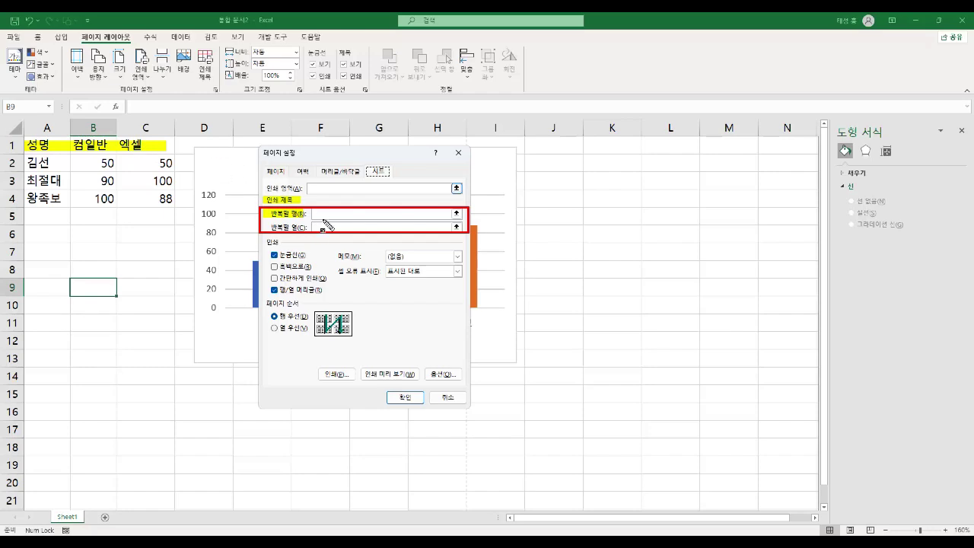
pyautogui.press('Escape')
# Step: Set the rows to repeat (반복할 행) on every printed page to row 1, $1:$1
pyautogui.click(435, 213)
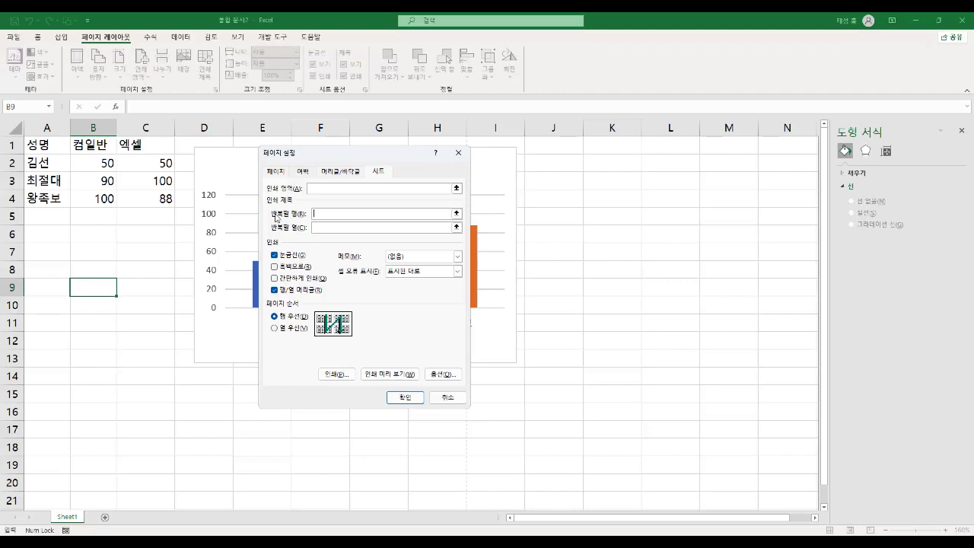
pyautogui.click(457, 214)
pyautogui.click(15, 146)
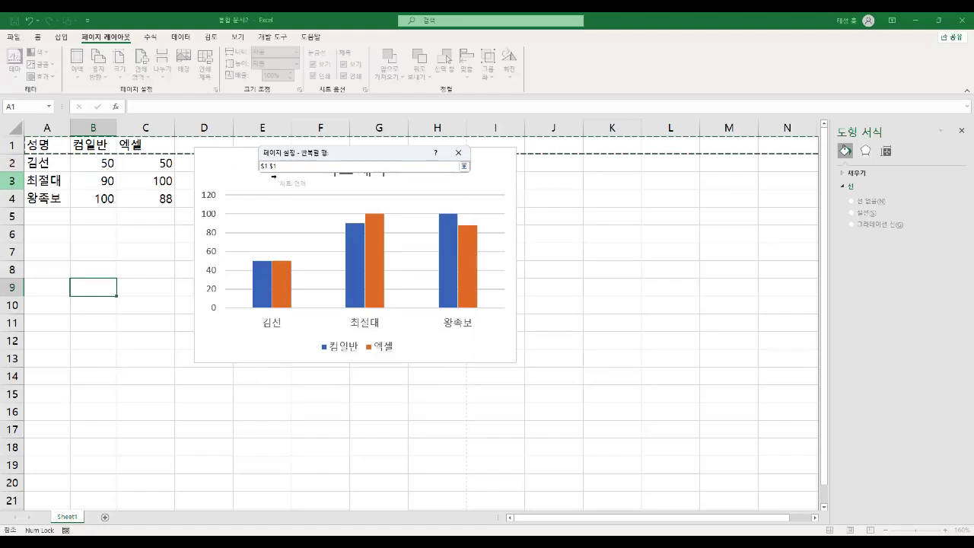
pyautogui.click(464, 166)
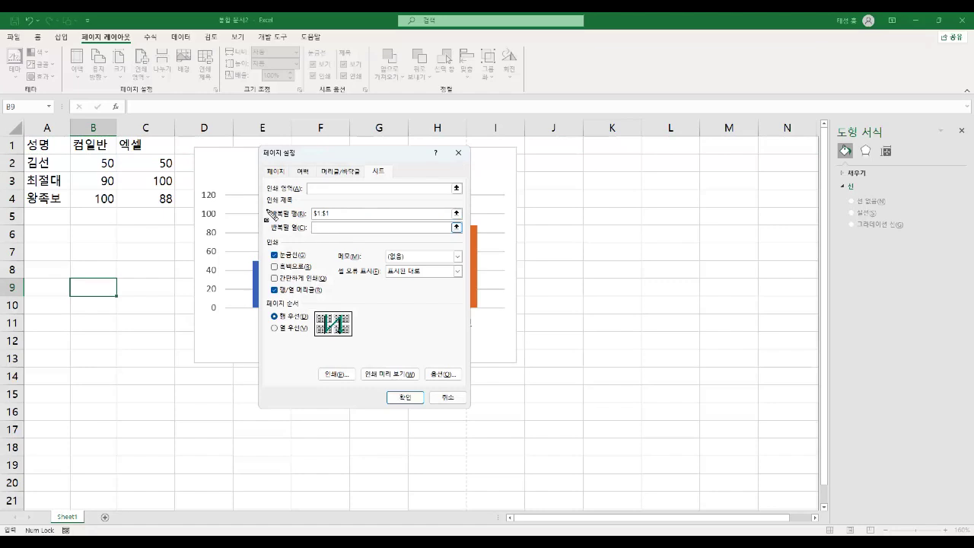
pyautogui.moveTo(263, 214); pyautogui.dragTo(348, 216)
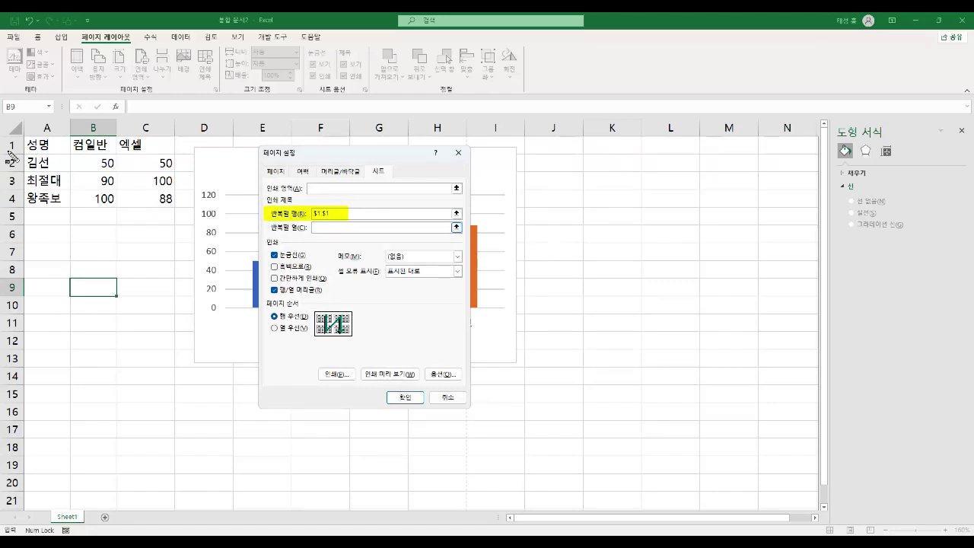
pyautogui.moveTo(26, 144); pyautogui.dragTo(164, 145)
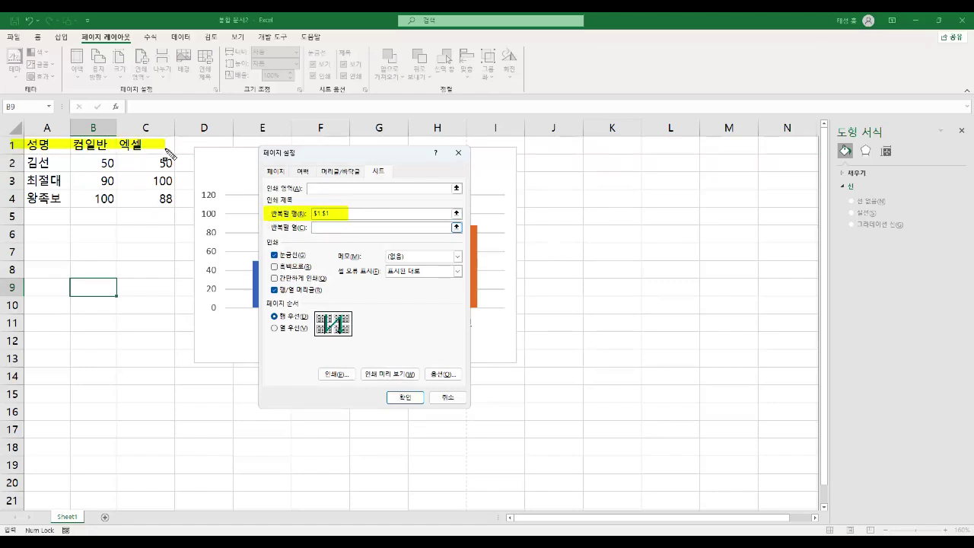
pyautogui.press('Escape')
pyautogui.click(335, 214)
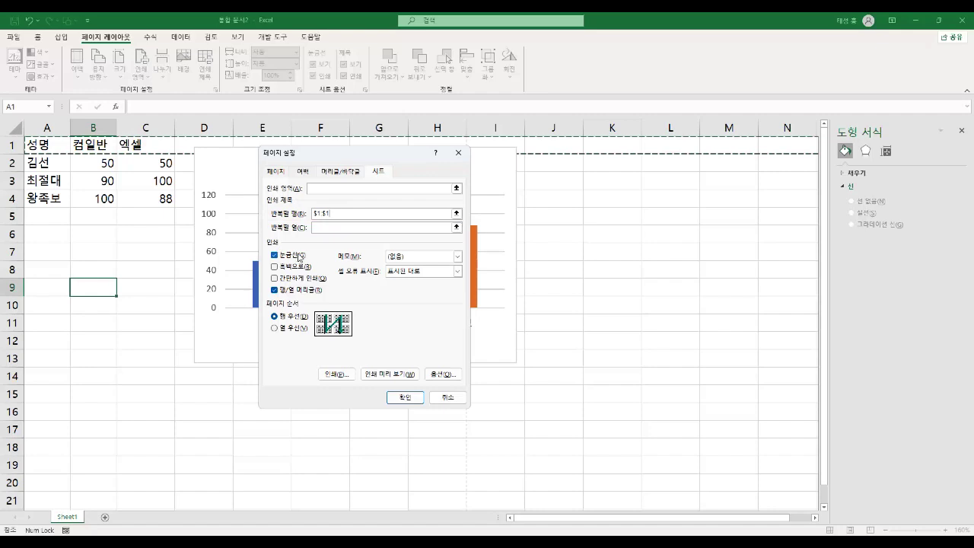
# Step: Try toggling the black-and-white (흑백으로), draft (간단하게 인쇄) and row/column heading (행/열 머리글) print options, restoring each
pyautogui.click(301, 268)
pyautogui.click(303, 279)
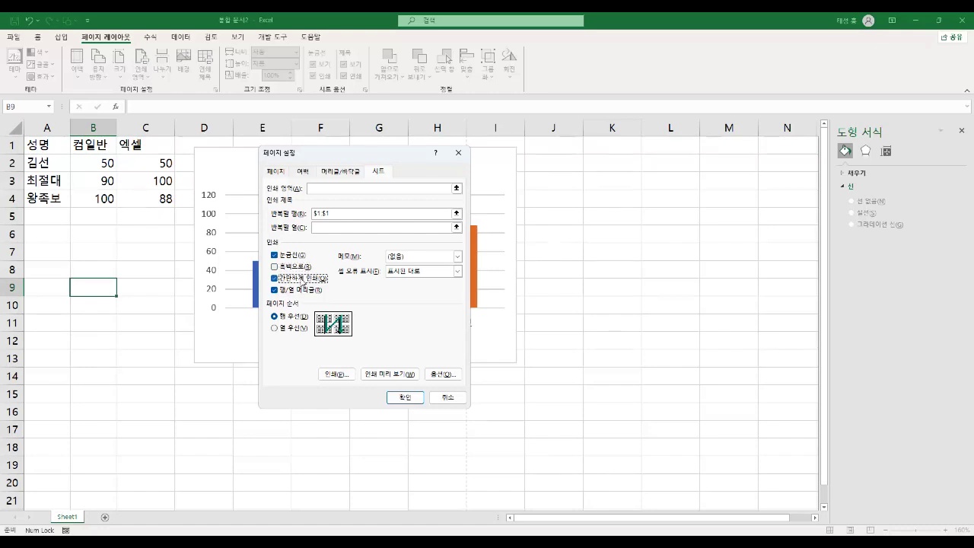
pyautogui.click(305, 280)
pyautogui.click(307, 290)
pyautogui.click(306, 291)
# Step: Look at the print choices for comments (메모) and cell errors (셀 오류 표시), and cancel the page setup
pyautogui.click(458, 257)
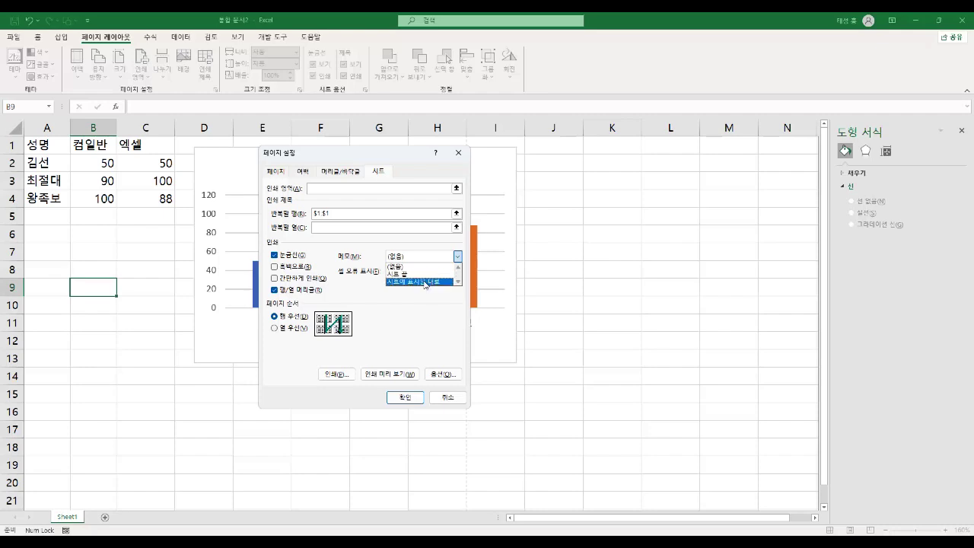
pyautogui.click(423, 253)
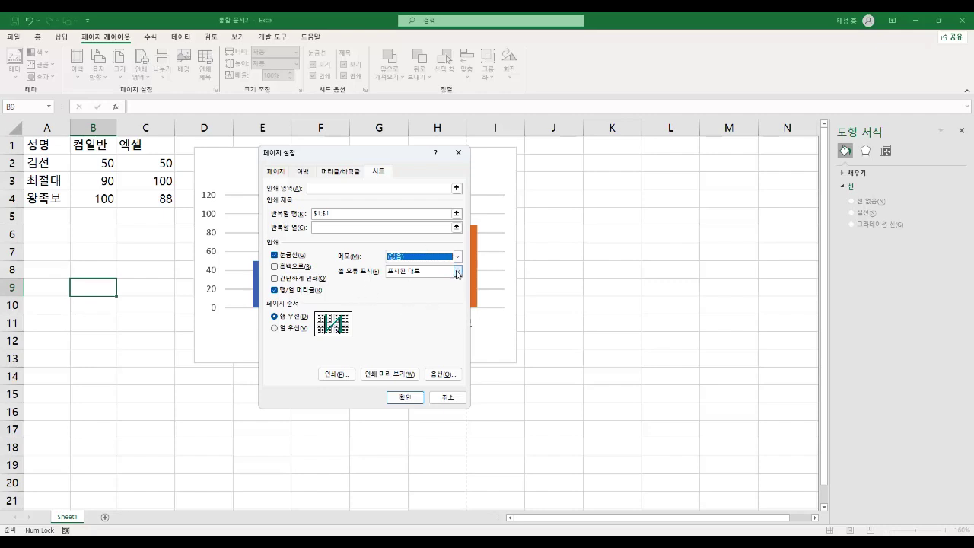
pyautogui.click(458, 271)
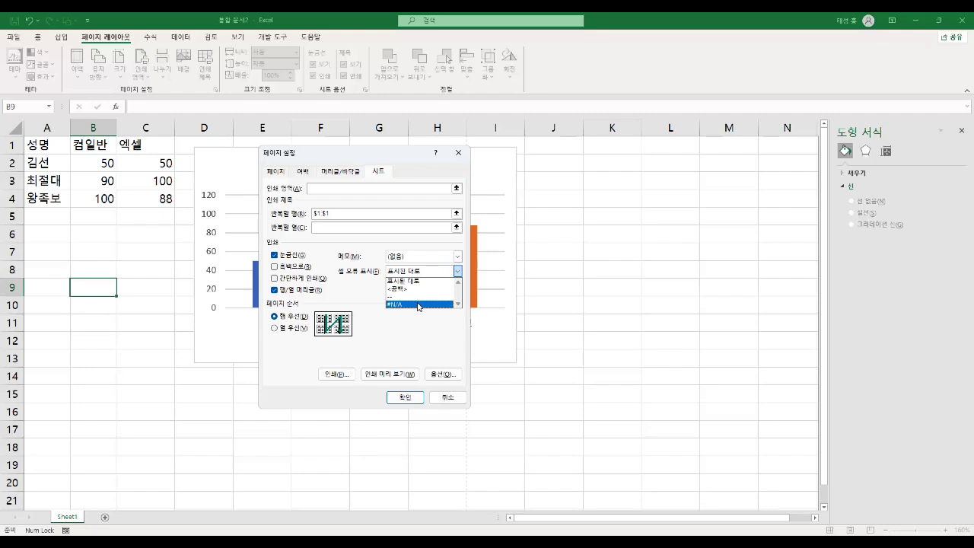
pyautogui.click(371, 294)
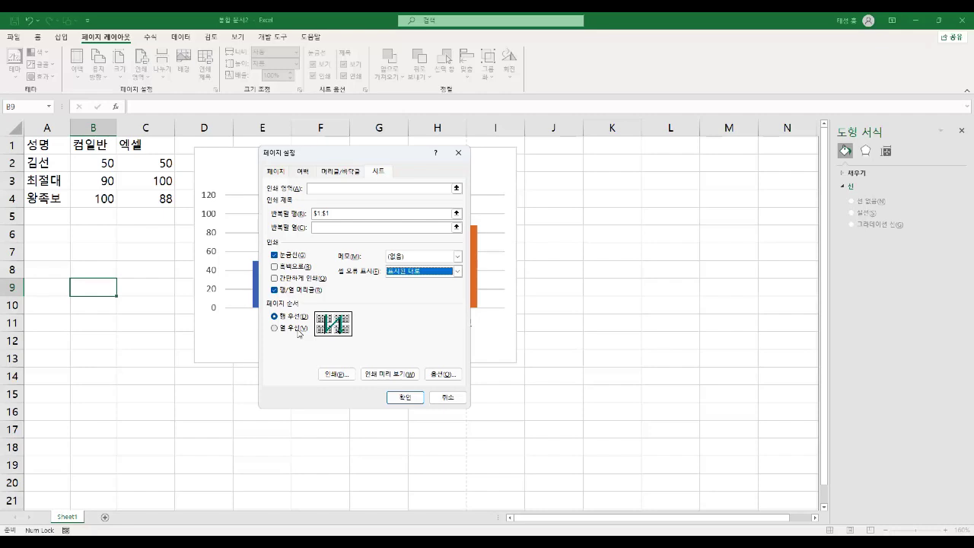
pyautogui.click(447, 397)
# Step: Open the page setup for the selected chart, look at its draft and black-and-white print quality options, and cancel
pyautogui.click(453, 170)
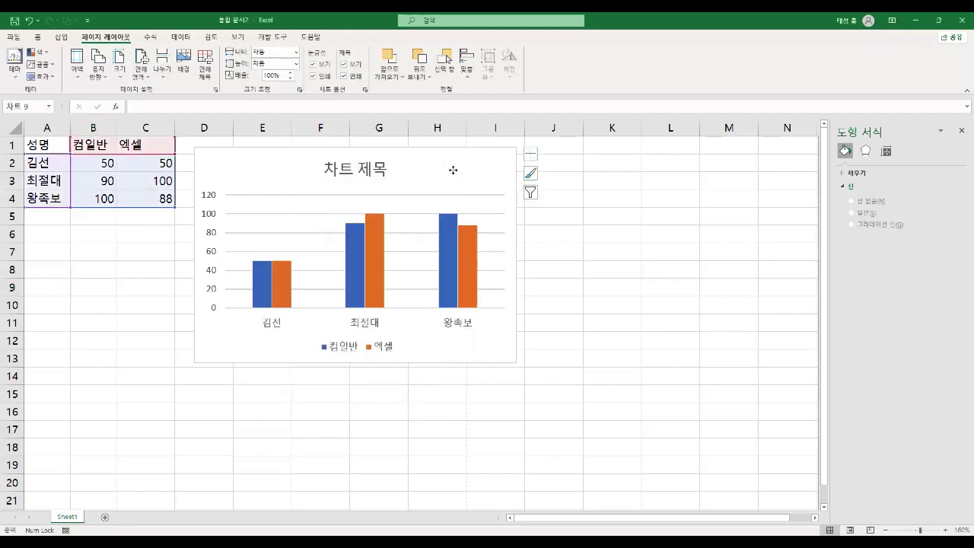
pyautogui.click(216, 90)
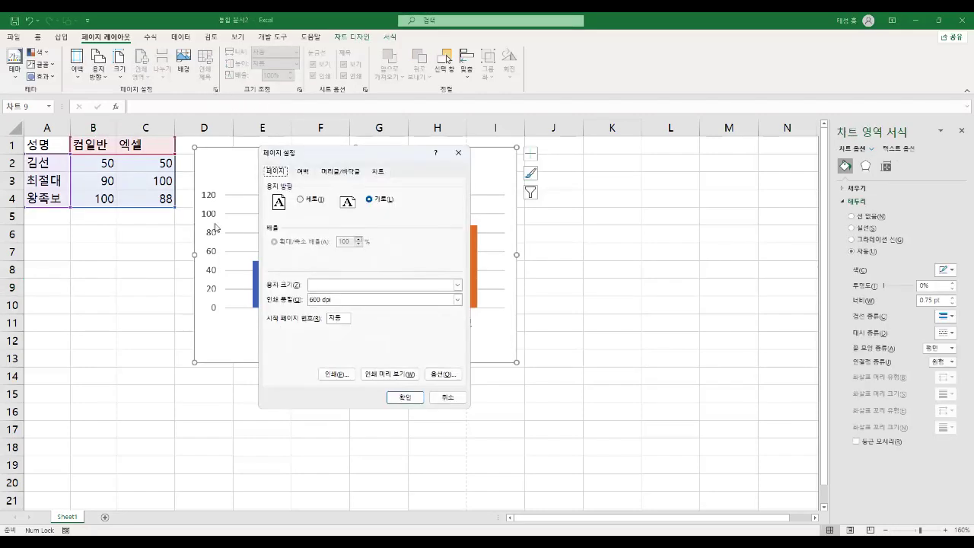
pyautogui.click(379, 172)
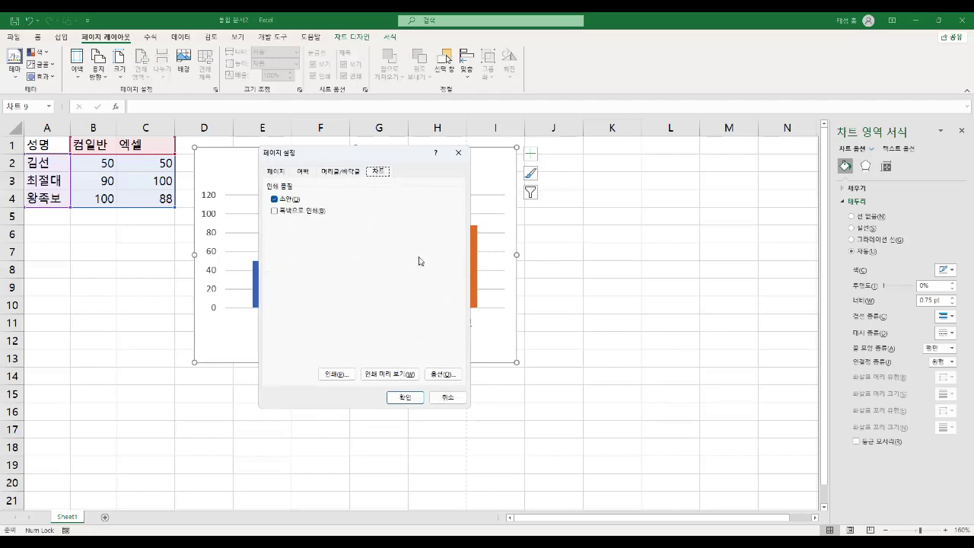
pyautogui.click(447, 397)
# Step: Open the page setup with an empty cell selected, look at the print area and print title fields, and cancel
pyautogui.click(381, 396)
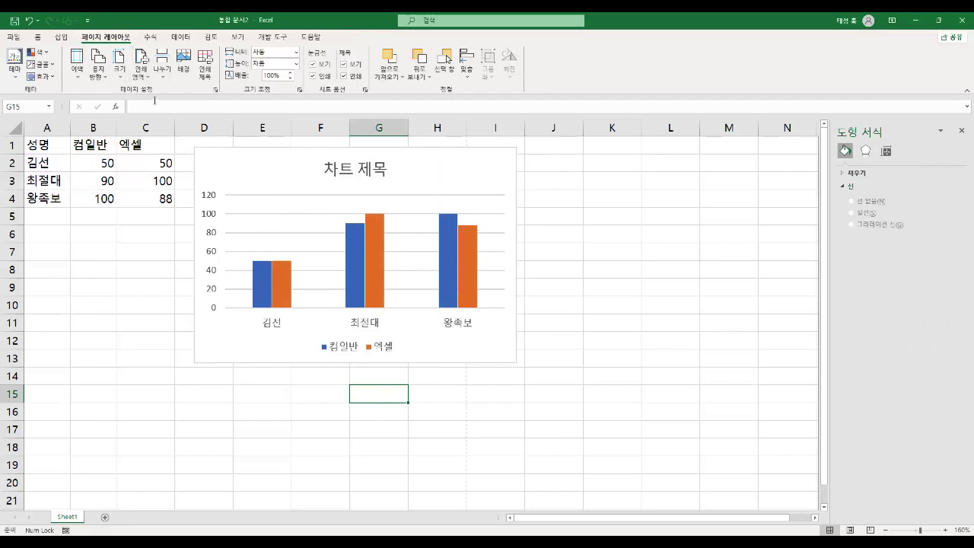
pyautogui.click(216, 91)
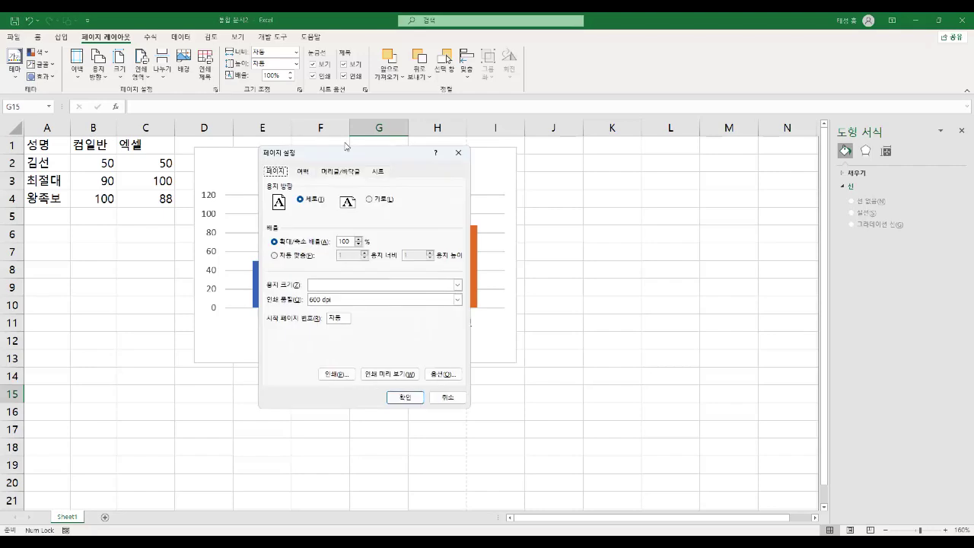
pyautogui.click(378, 172)
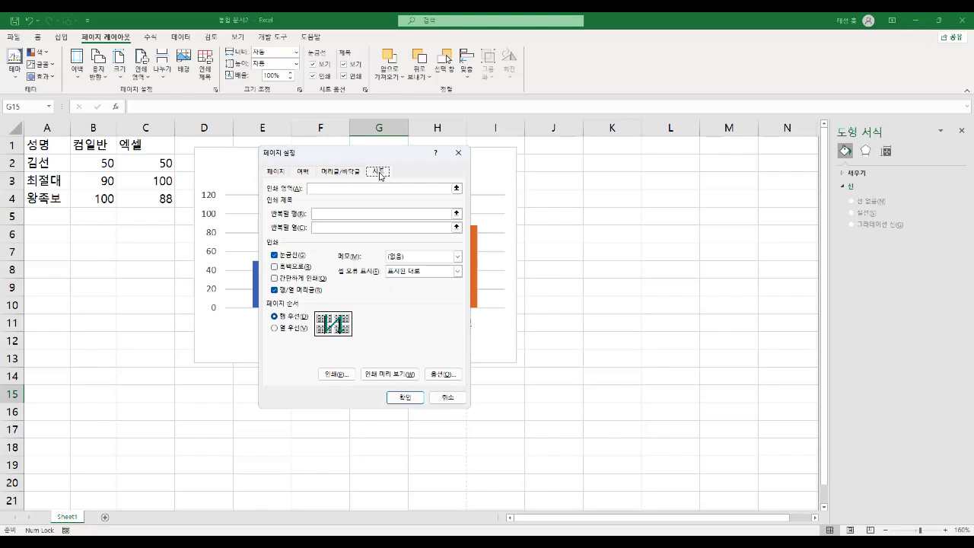
pyautogui.click(320, 189)
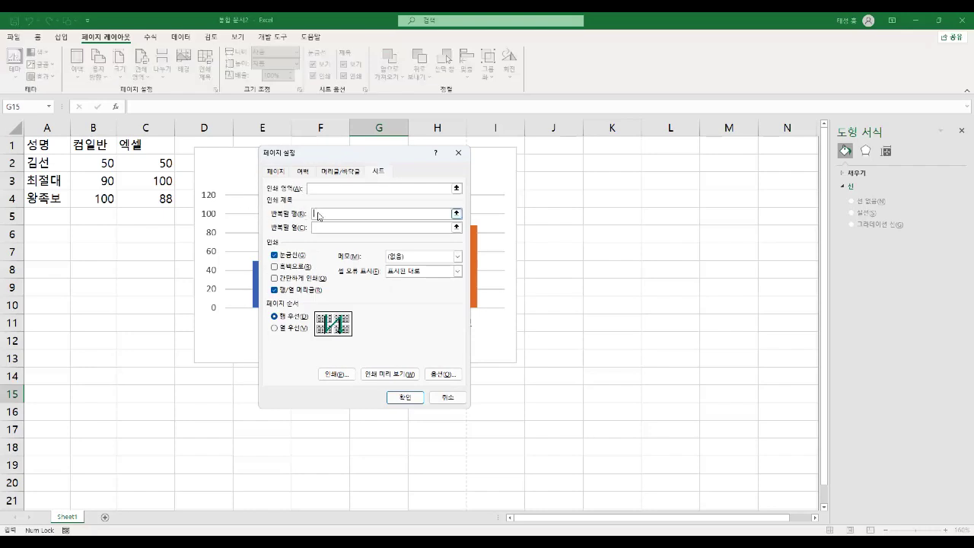
pyautogui.click(448, 397)
pyautogui.click(278, 393)
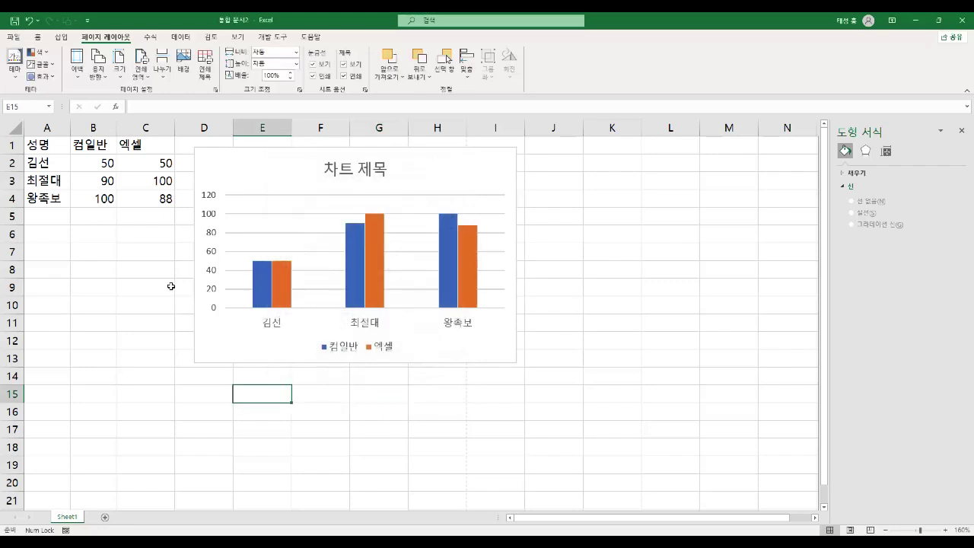
# Step: Open the page setup from the print preview and examine the print area and print title fields in its sheet settings
pyautogui.click(14, 35)
pyautogui.click(43, 226)
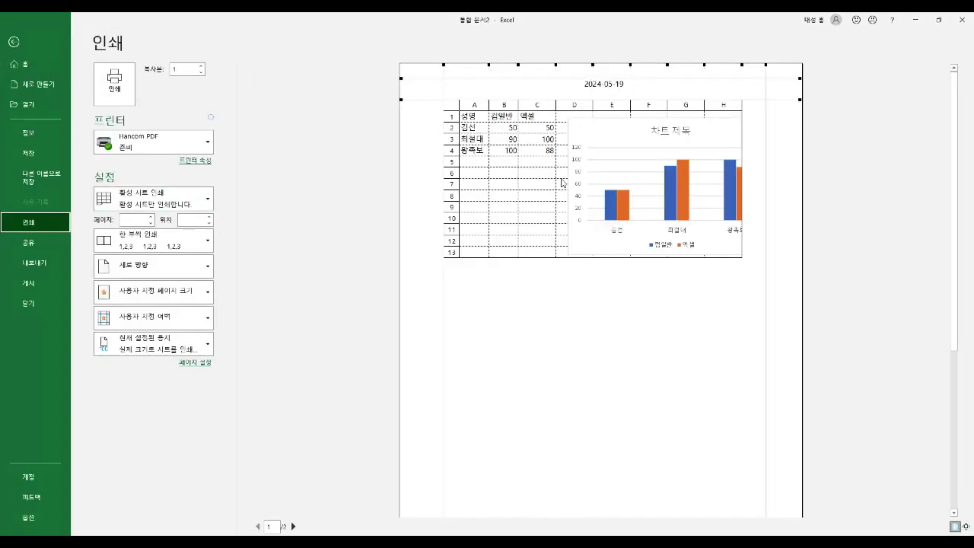
pyautogui.click(203, 364)
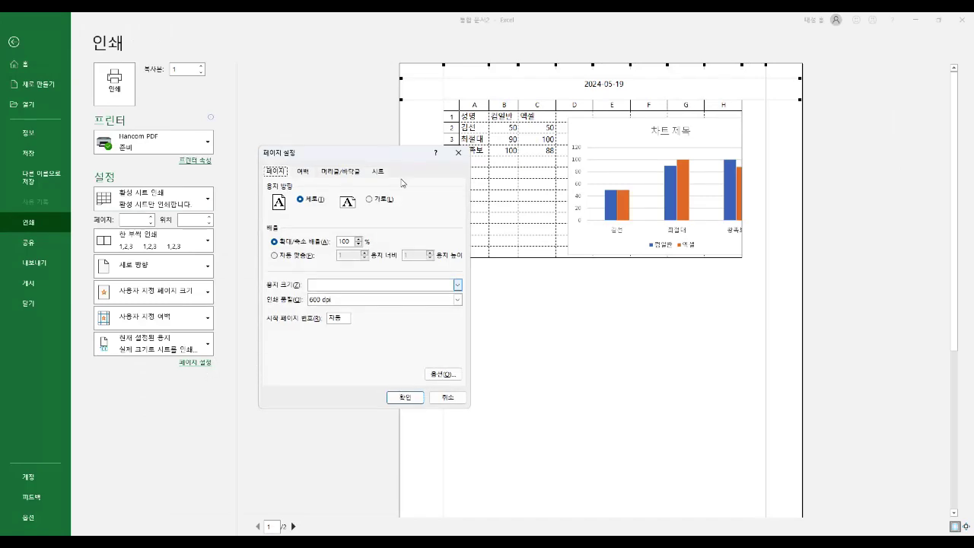
pyautogui.click(377, 171)
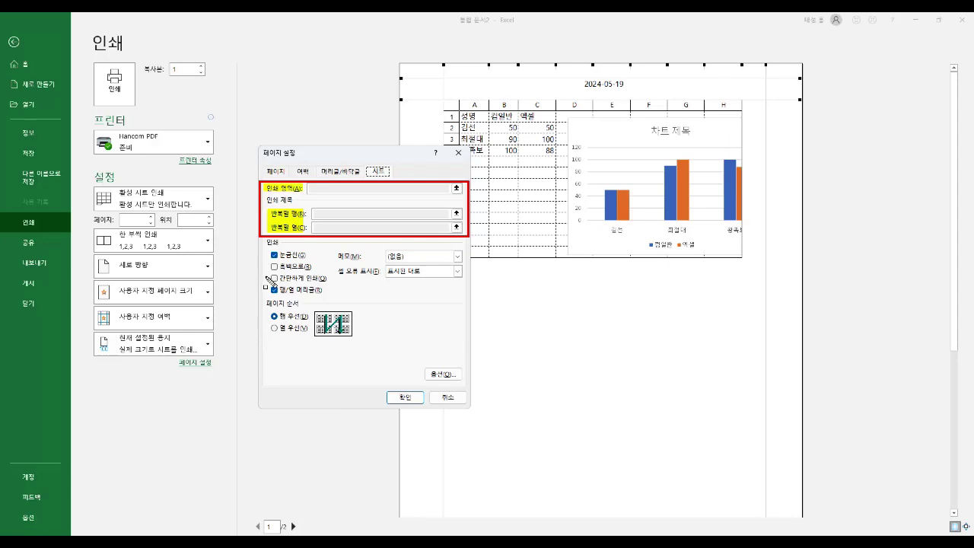
pyautogui.moveTo(169, 356); pyautogui.dragTo(224, 373)
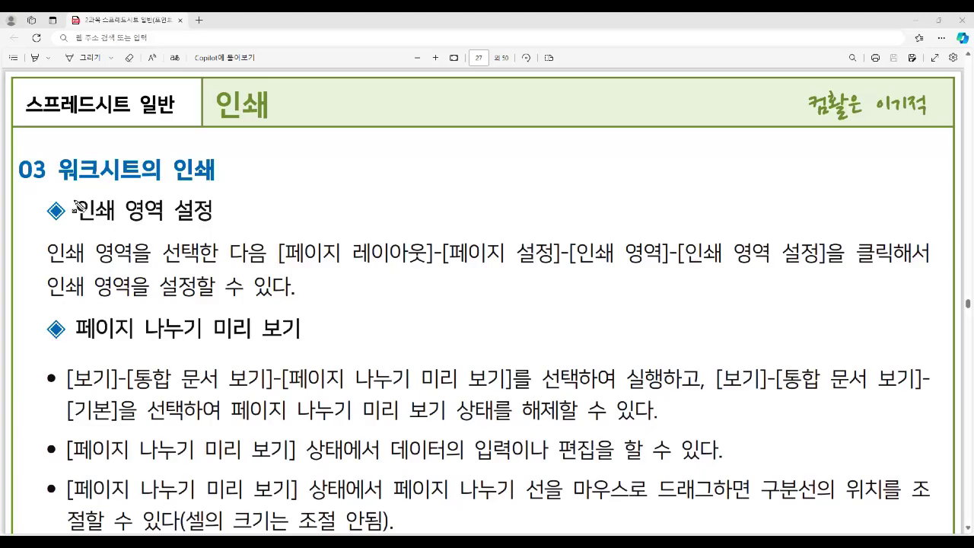
# Step: Highlight the print area heading, its menu path and the sentence on setting the area in the PDF notes, and clear the highlights
pyautogui.moveTo(76, 206); pyautogui.dragTo(207, 218)
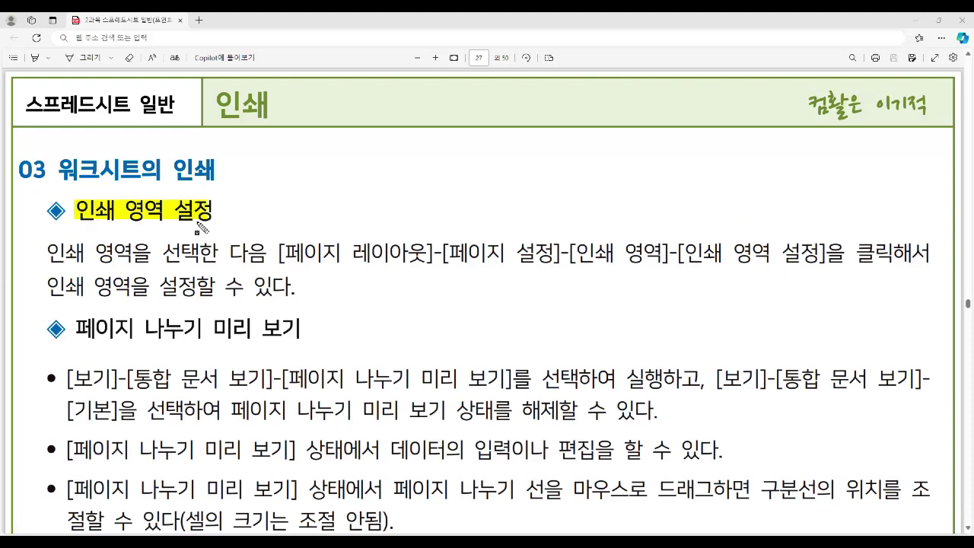
pyautogui.moveTo(48, 252)
pyautogui.mouseDown()
pyautogui.moveTo(61, 261)
pyautogui.moveTo(209, 267)
pyautogui.mouseUp()
pyautogui.moveTo(282, 259); pyautogui.dragTo(813, 264)
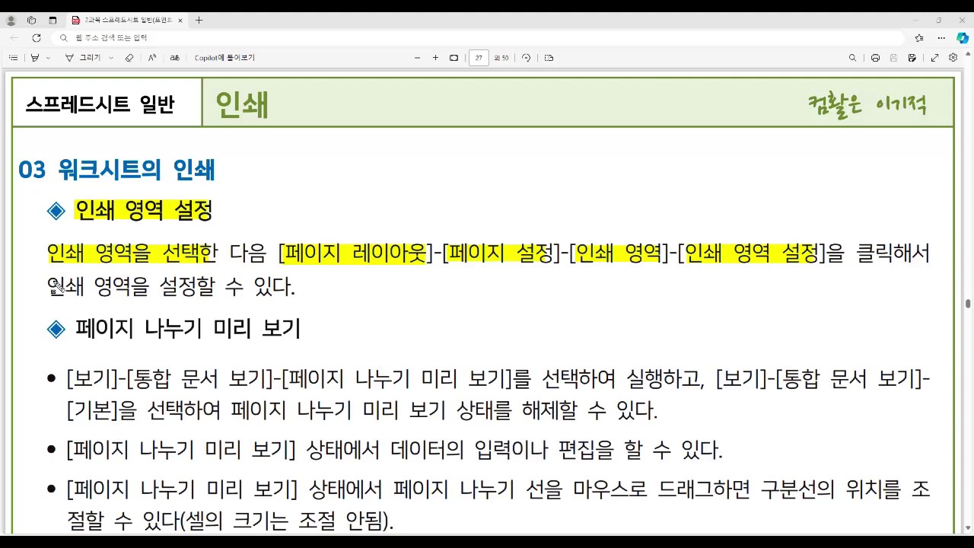
pyautogui.moveTo(44, 283); pyautogui.dragTo(190, 300)
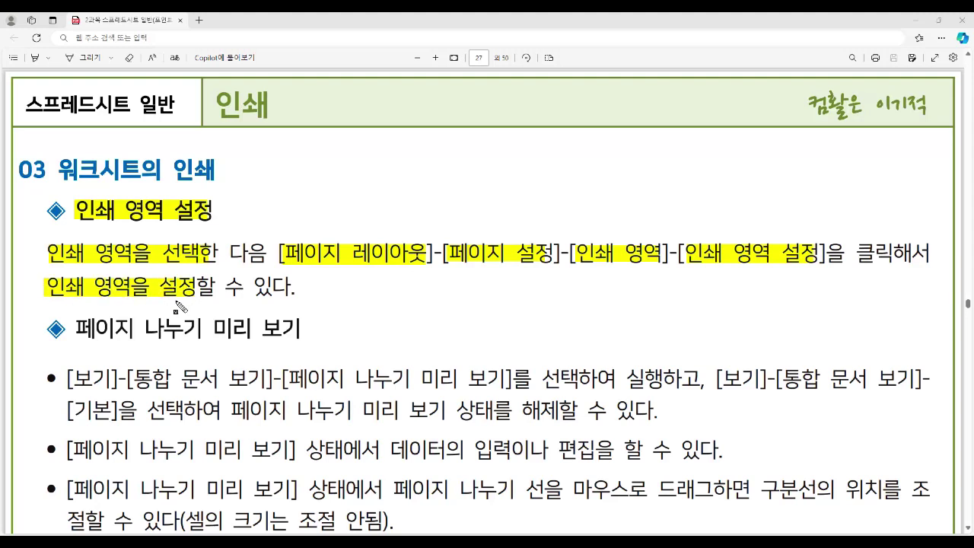
pyautogui.press('F5')
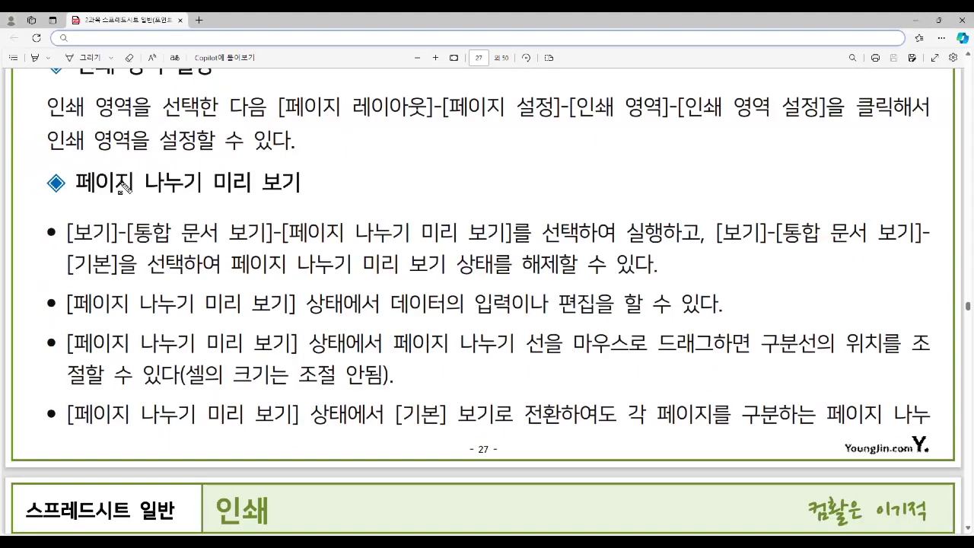
# Step: Highlight the page break preview heading (페이지 나누기 미리 보기) and the notes on how to turn that view on and off
pyautogui.moveTo(79, 180)
pyautogui.mouseDown()
pyautogui.moveTo(297, 185)
pyautogui.moveTo(300, 195)
pyautogui.mouseUp()
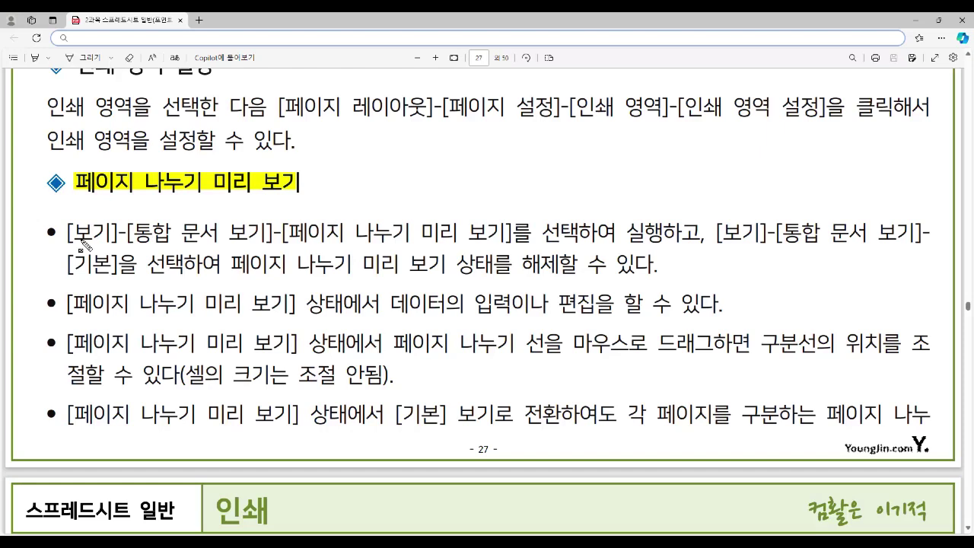
pyautogui.moveTo(71, 228)
pyautogui.mouseDown()
pyautogui.moveTo(113, 242)
pyautogui.moveTo(497, 240)
pyautogui.mouseUp()
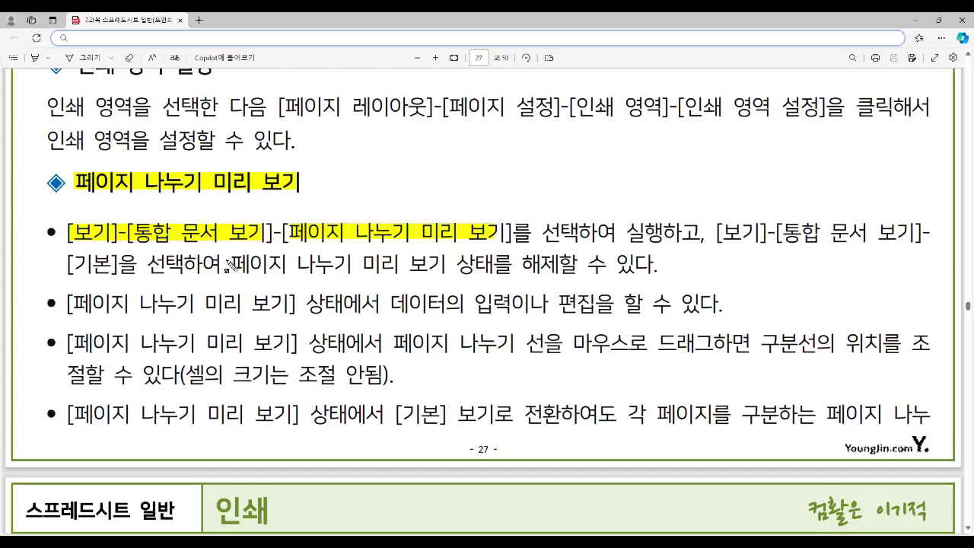
pyautogui.moveTo(69, 264); pyautogui.dragTo(117, 265)
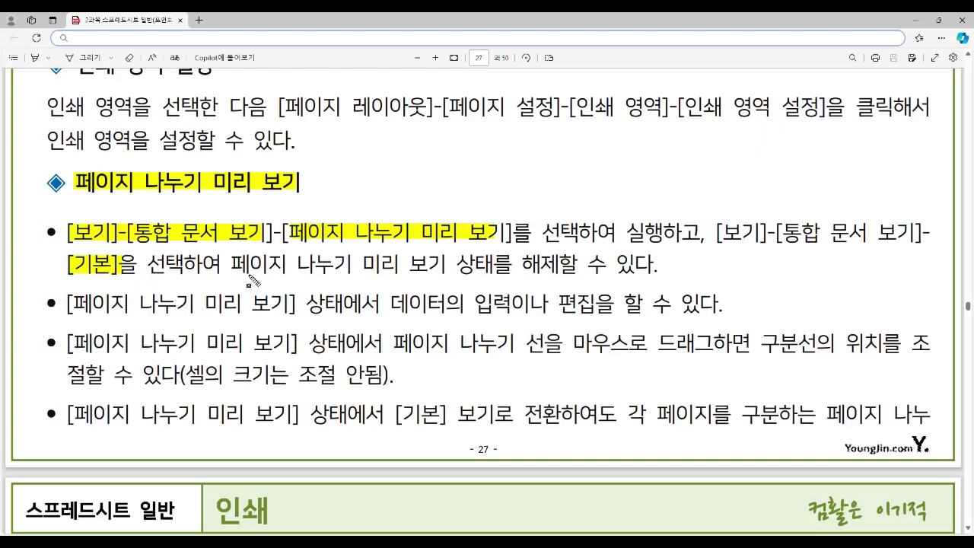
pyautogui.moveTo(233, 263); pyautogui.dragTo(554, 274)
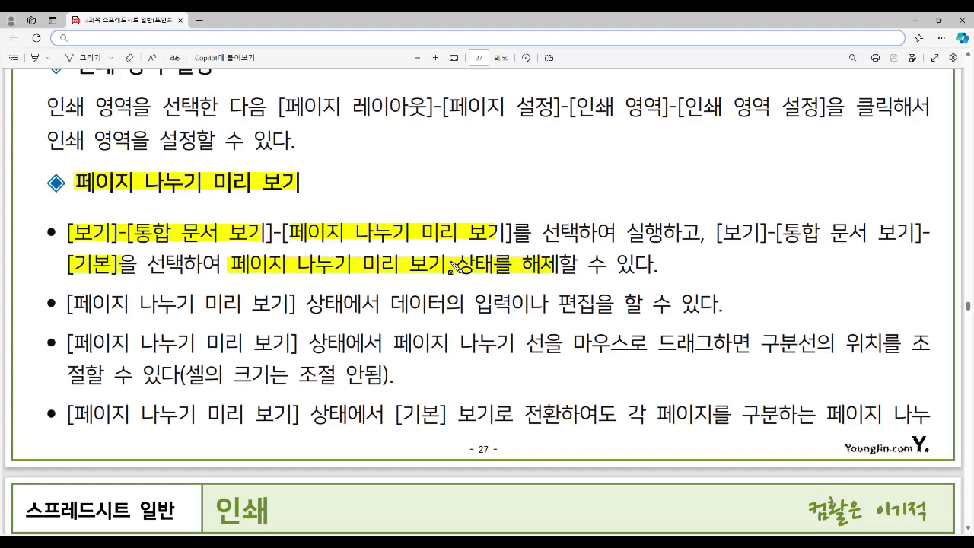
# Step: Mark the page break preview notes on editing data, moving break lines and switching to the normal view, and clear the marks
pyautogui.moveTo(60, 290)
pyautogui.mouseDown()
pyautogui.moveTo(316, 318)
pyautogui.moveTo(725, 317)
pyautogui.mouseUp()
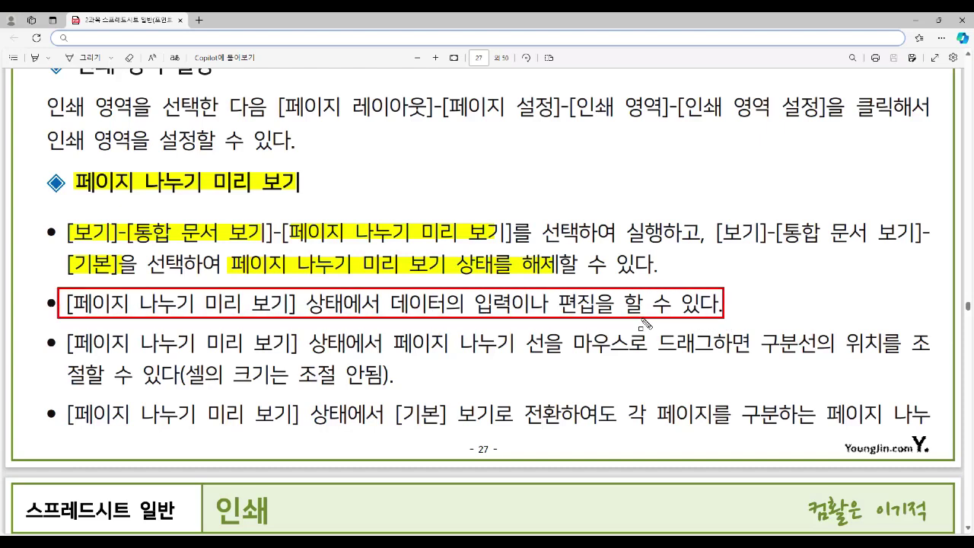
pyautogui.moveTo(390, 301)
pyautogui.mouseDown()
pyautogui.moveTo(501, 319)
pyautogui.moveTo(724, 319)
pyautogui.mouseUp()
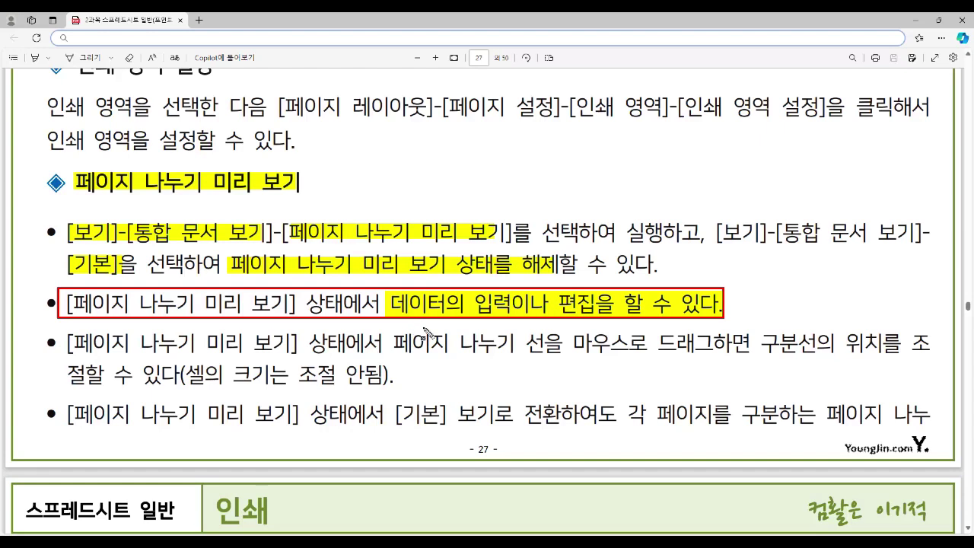
pyautogui.moveTo(387, 341); pyautogui.dragTo(926, 359)
pyautogui.moveTo(69, 373)
pyautogui.mouseDown()
pyautogui.moveTo(181, 390)
pyautogui.moveTo(335, 362)
pyautogui.moveTo(391, 372)
pyautogui.moveTo(372, 386)
pyautogui.mouseUp()
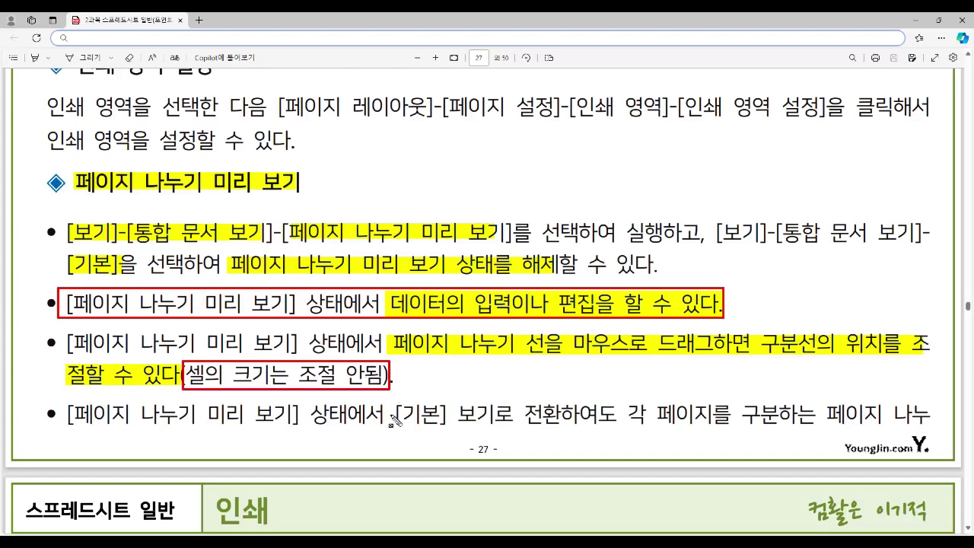
pyautogui.moveTo(393, 431); pyautogui.dragTo(613, 432)
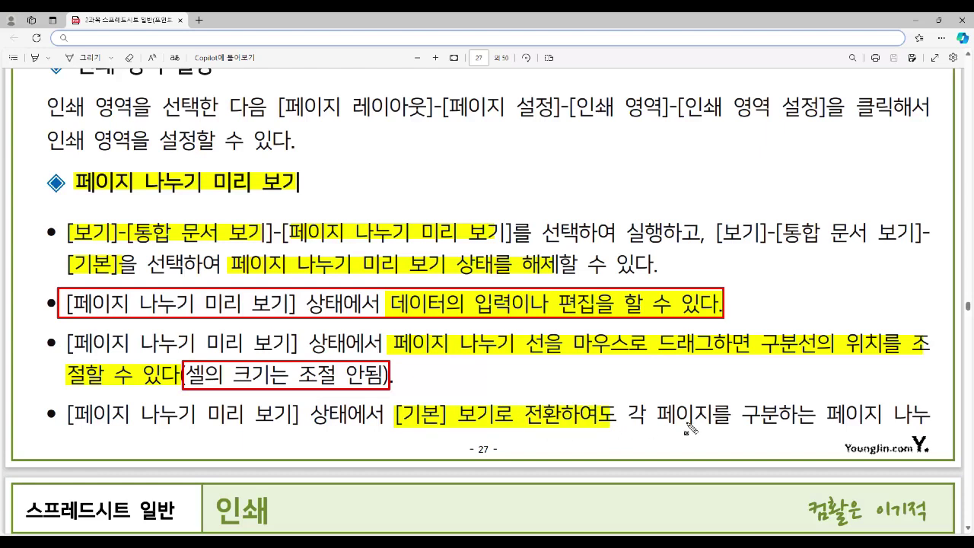
pyautogui.press('Escape')
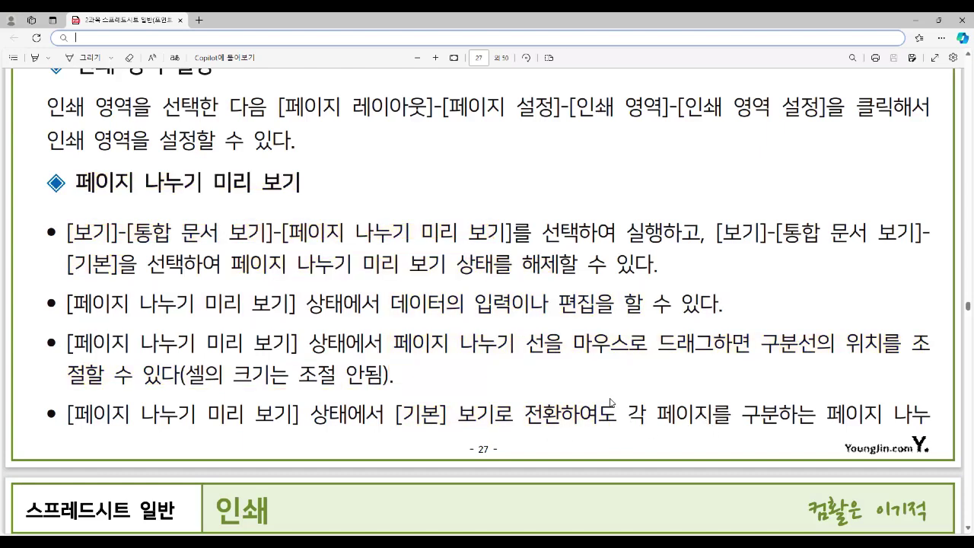
# Step: Highlight the page 28 notes on displaying page break lines and releasing all breaks with 페이지 나누기 모두 원래대로
pyautogui.scroll(-4, 583, 391)
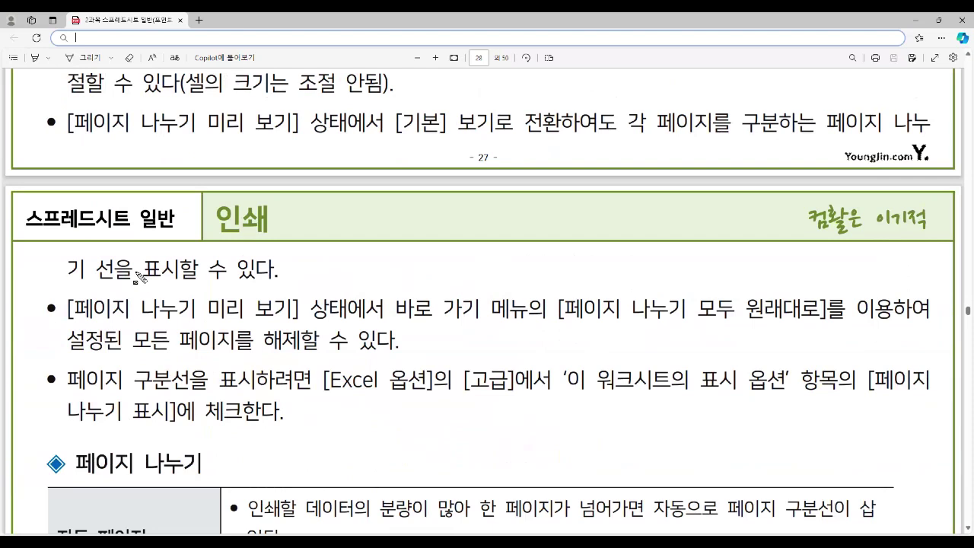
pyautogui.moveTo(68, 270); pyautogui.dragTo(265, 281)
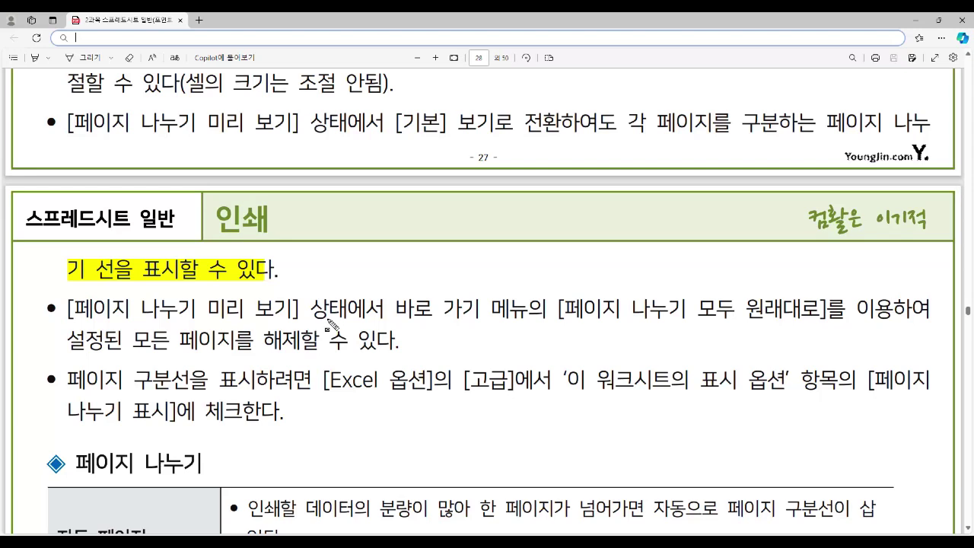
pyautogui.moveTo(564, 308); pyautogui.dragTo(817, 318)
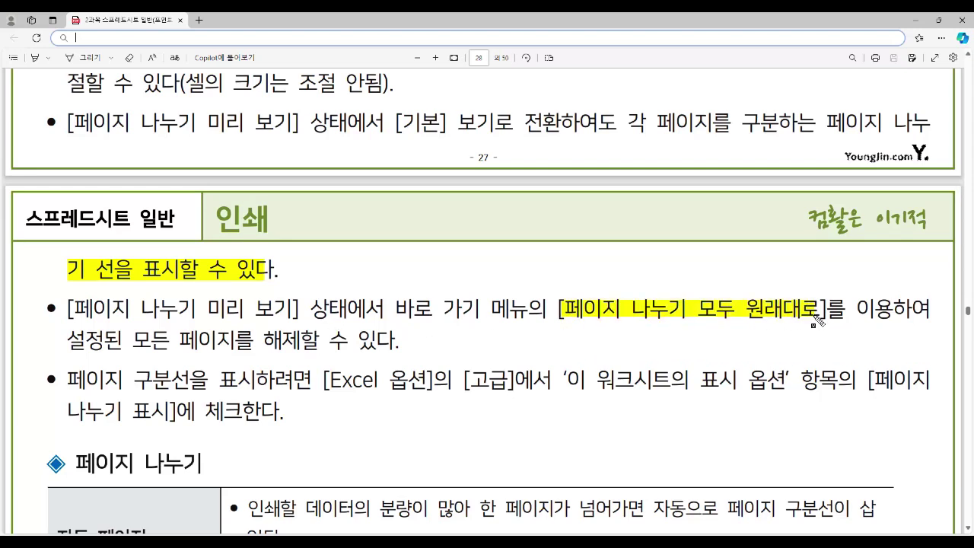
pyautogui.moveTo(70, 335); pyautogui.dragTo(401, 349)
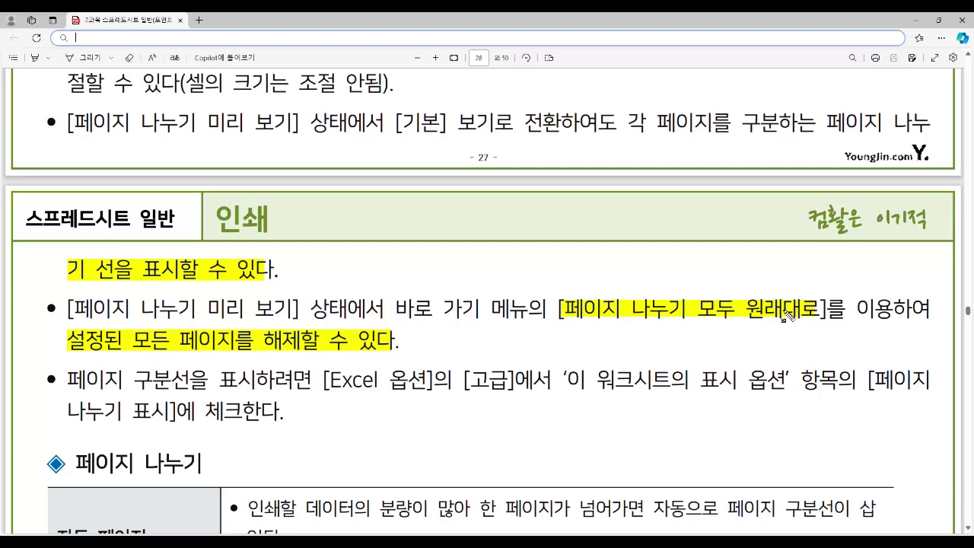
# Step: Highlight the note on checking the page break display option in Excel's advanced options, and box [Excel 옵션]의 [고급] in red
pyautogui.moveTo(328, 378); pyautogui.dragTo(506, 380)
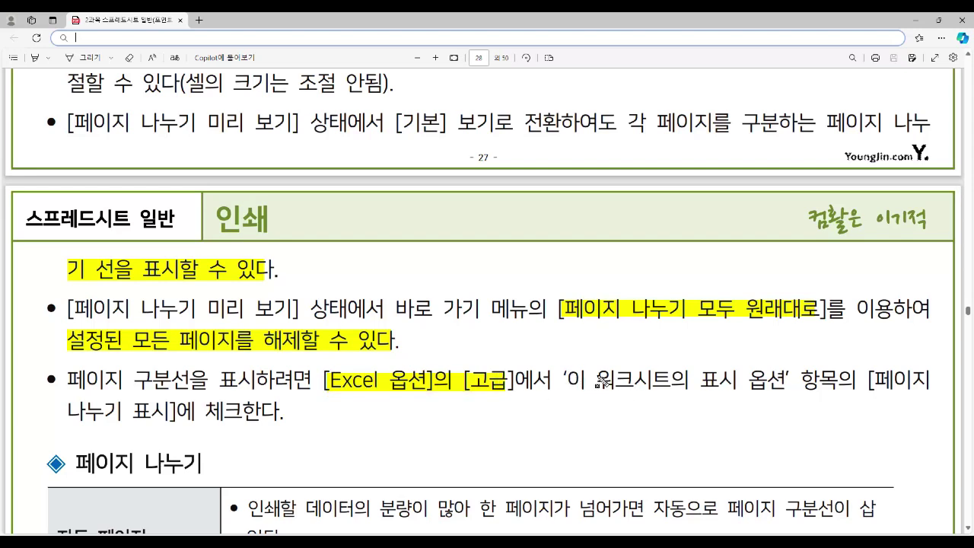
pyautogui.moveTo(869, 378); pyautogui.dragTo(920, 381)
pyautogui.moveTo(74, 411); pyautogui.dragTo(243, 411)
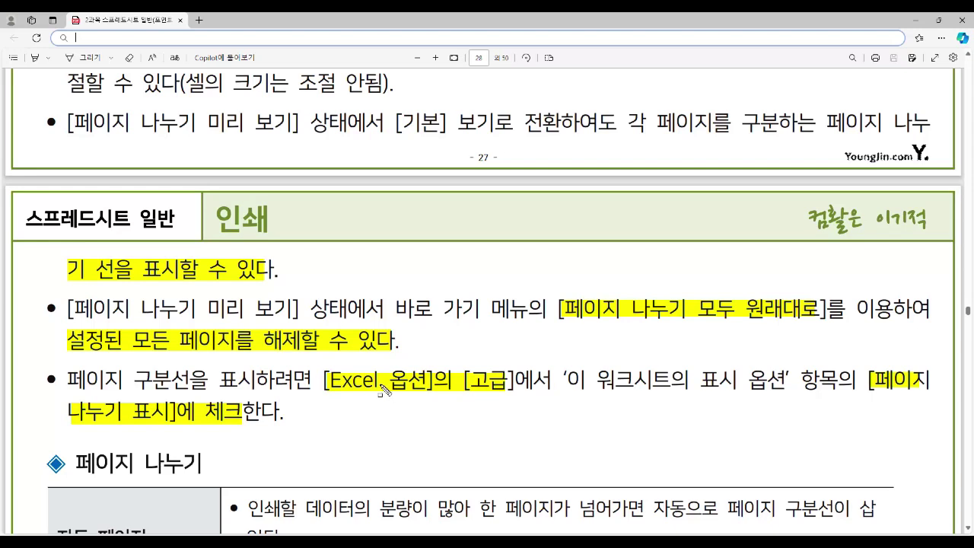
pyautogui.moveTo(319, 369); pyautogui.dragTo(511, 393)
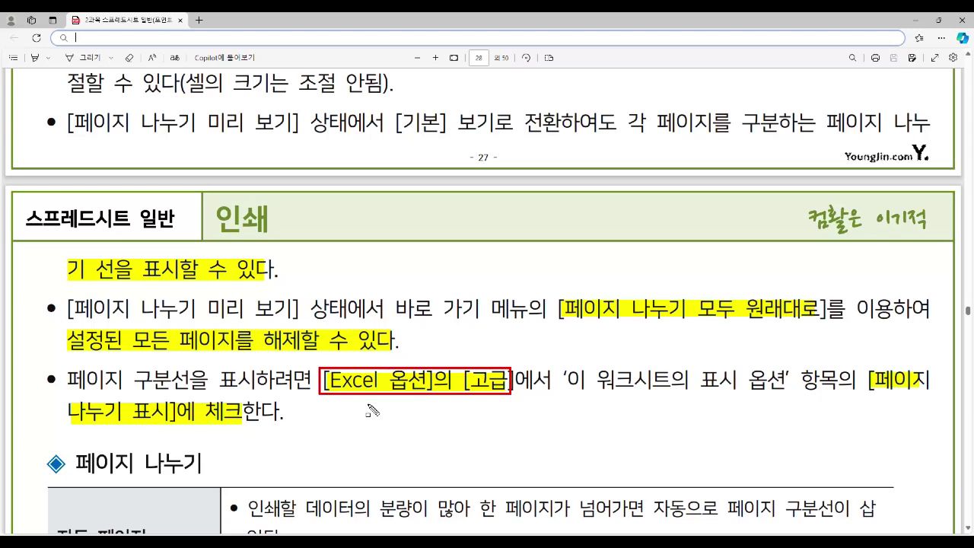
# Step: Box the automatic page break label (자동 페이지 나누기) in red and handwrite 파선 beside it
pyautogui.scroll(-3, 363, 406)
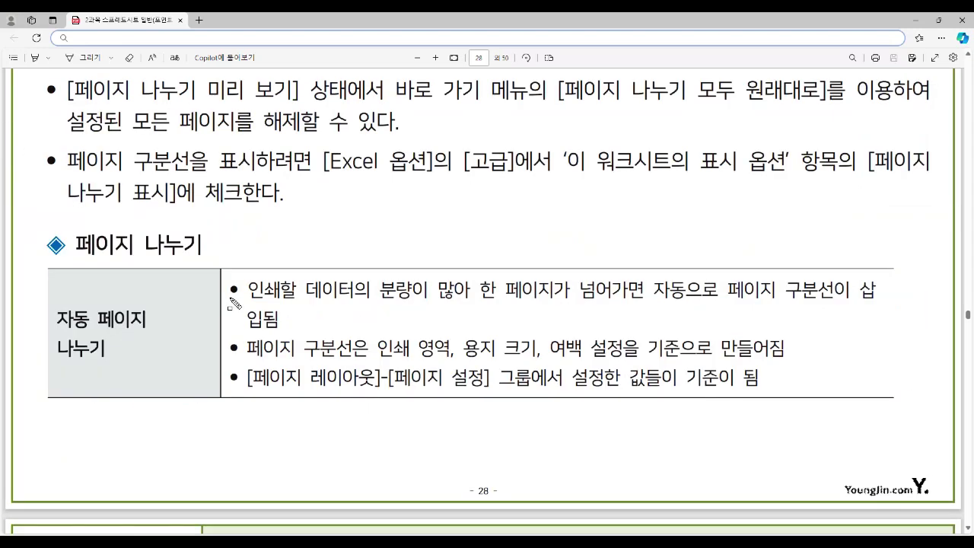
pyautogui.moveTo(48, 308)
pyautogui.mouseDown()
pyautogui.moveTo(76, 352)
pyautogui.moveTo(160, 363)
pyautogui.mouseUp()
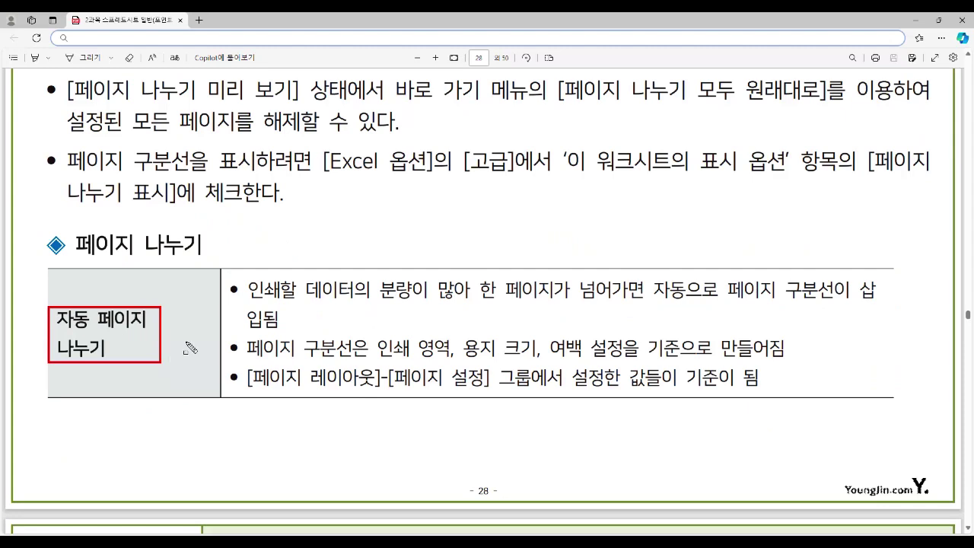
pyautogui.moveTo(181, 320)
pyautogui.mouseDown()
pyautogui.moveTo(180, 333)
pyautogui.moveTo(202, 323)
pyautogui.moveTo(204, 340)
pyautogui.mouseUp()
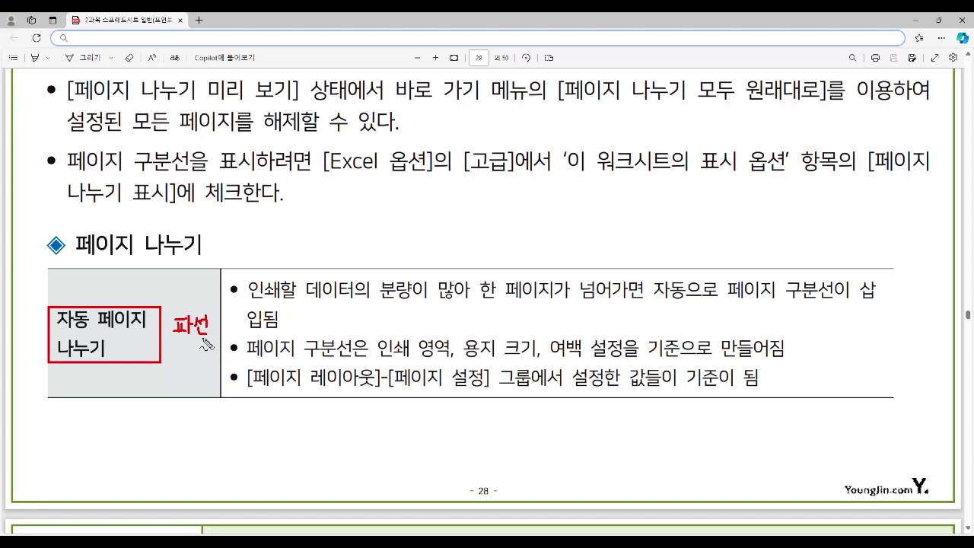
pyautogui.moveTo(64, 312)
pyautogui.mouseDown()
pyautogui.moveTo(86, 355)
pyautogui.moveTo(162, 367)
pyautogui.mouseUp()
pyautogui.moveTo(169, 327); pyautogui.dragTo(219, 347)
# Step: Highlight the manual page break label (수동 페이지 나누기), handwrite 실선 beside it, and box the characters 수 and 실
pyautogui.scroll(-5, 217, 344)
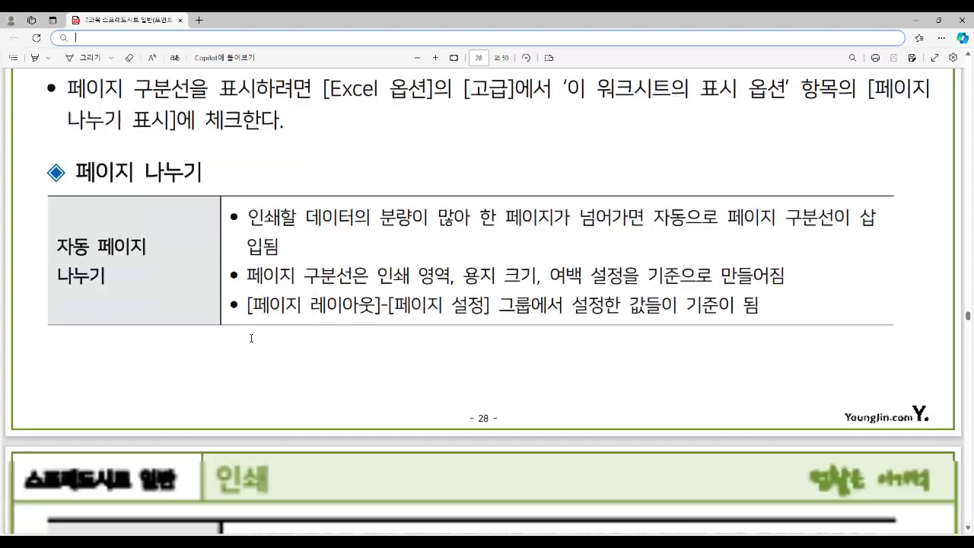
pyautogui.moveTo(57, 321)
pyautogui.mouseDown()
pyautogui.moveTo(99, 363)
pyautogui.moveTo(165, 373)
pyautogui.moveTo(160, 353)
pyautogui.moveTo(170, 381)
pyautogui.moveTo(183, 363)
pyautogui.moveTo(188, 376)
pyautogui.mouseUp()
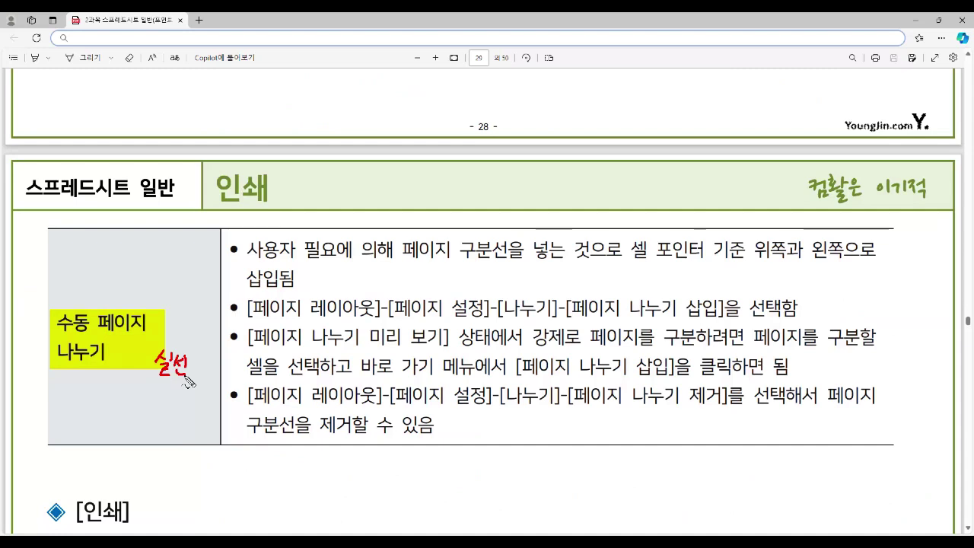
pyautogui.moveTo(155, 352); pyautogui.dragTo(188, 385)
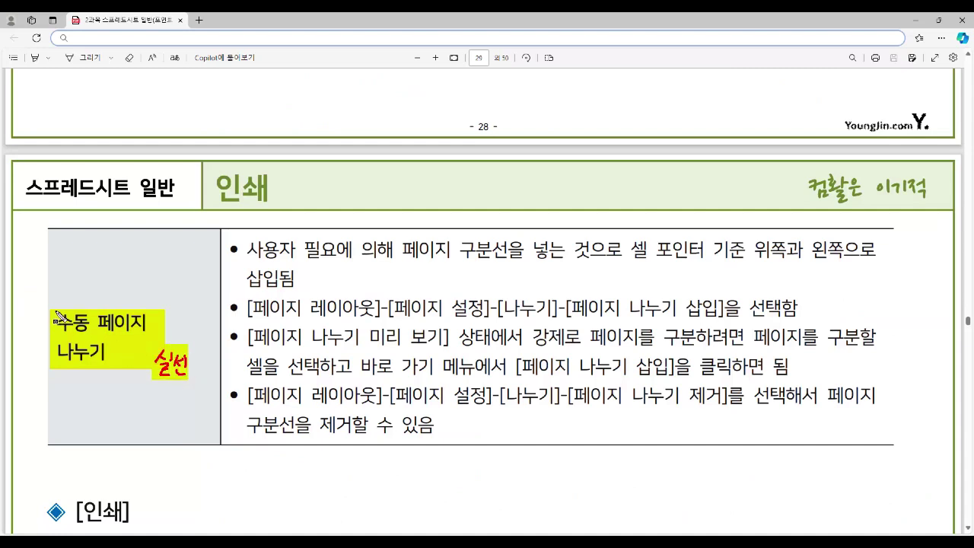
pyautogui.moveTo(150, 348)
pyautogui.mouseDown()
pyautogui.moveTo(151, 367)
pyautogui.moveTo(163, 347)
pyautogui.moveTo(177, 359)
pyautogui.moveTo(176, 379)
pyautogui.mouseUp()
pyautogui.moveTo(55, 310); pyautogui.dragTo(75, 336)
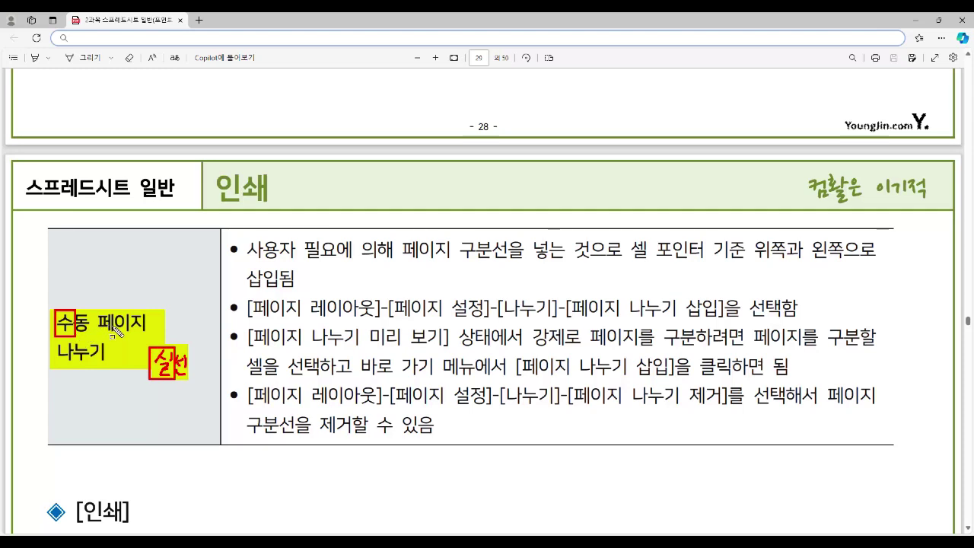
# Step: Mark the [인쇄] heading on page 29 of the notes, clear the mark, and continue past the print section
pyautogui.scroll(-3, 125, 333)
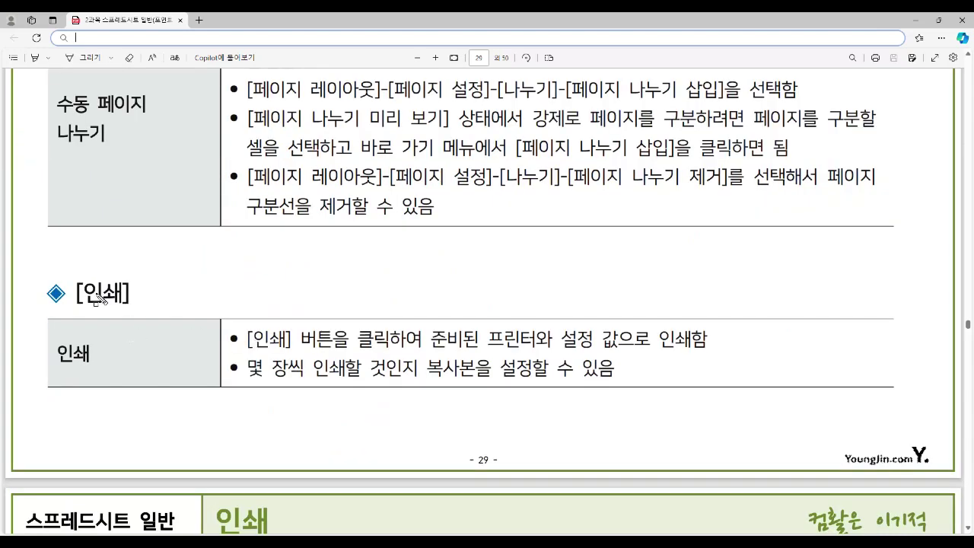
pyautogui.moveTo(72, 280); pyautogui.dragTo(132, 305)
pyautogui.press('Escape')
pyautogui.scroll(-5, 191, 322)
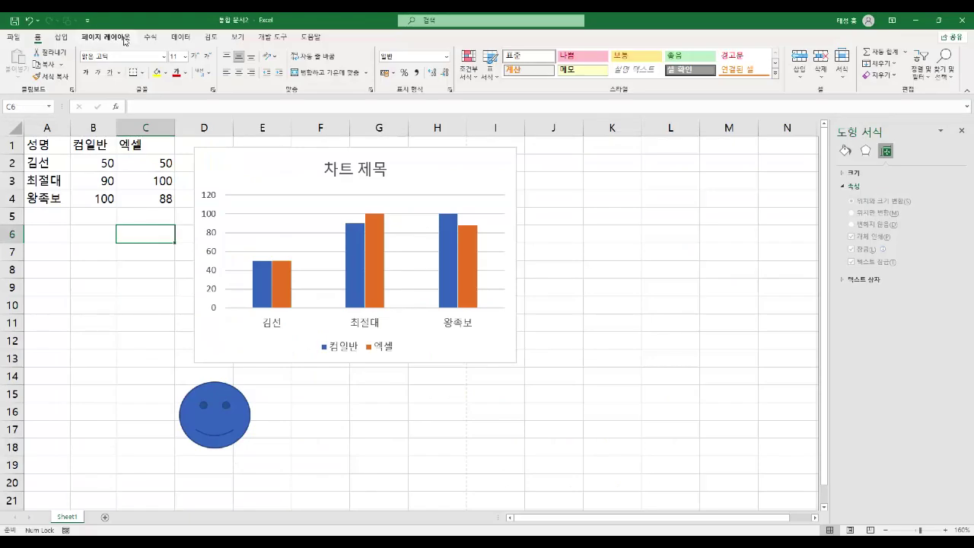
# Step: In the Excel workbook, look at the choices for setting and clearing the print area (인쇄 영역), and close them
pyautogui.click(121, 38)
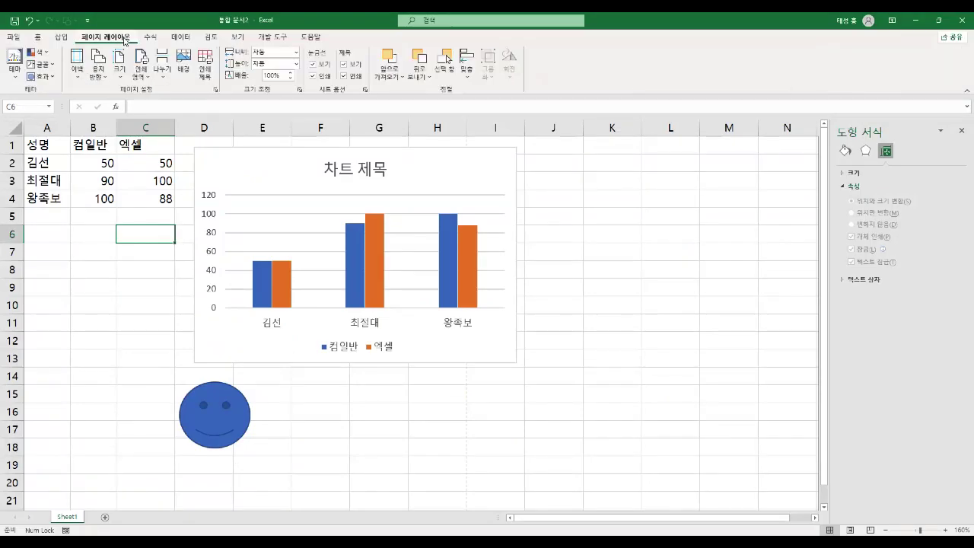
pyautogui.click(149, 81)
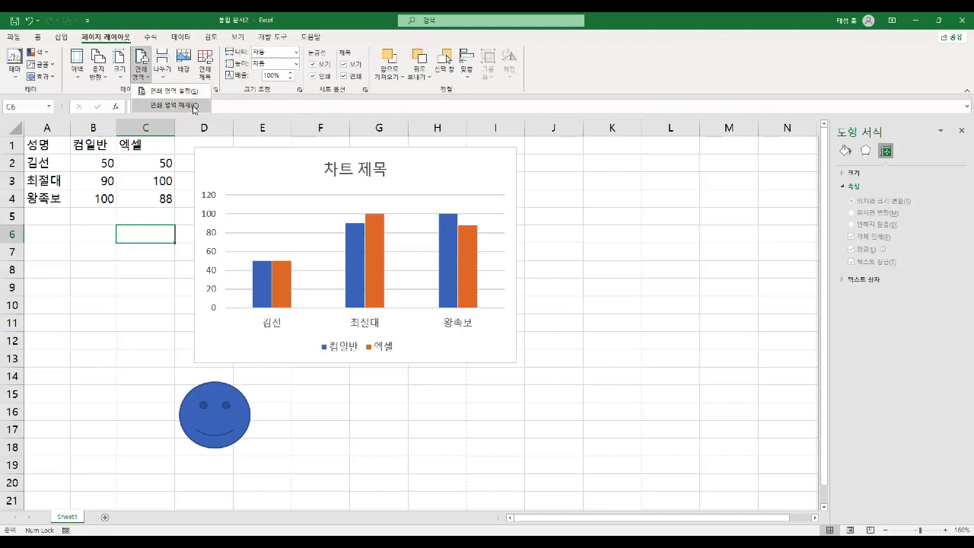
pyautogui.click(87, 278)
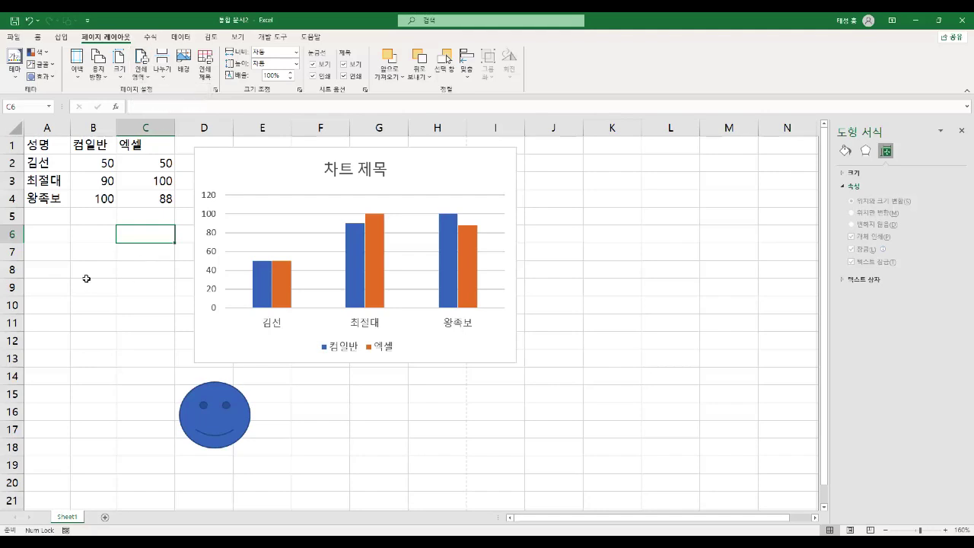
# Step: Look over the page break choices and insert a manual page break (페이지 나누기 삽입) at cell C5
pyautogui.click(164, 77)
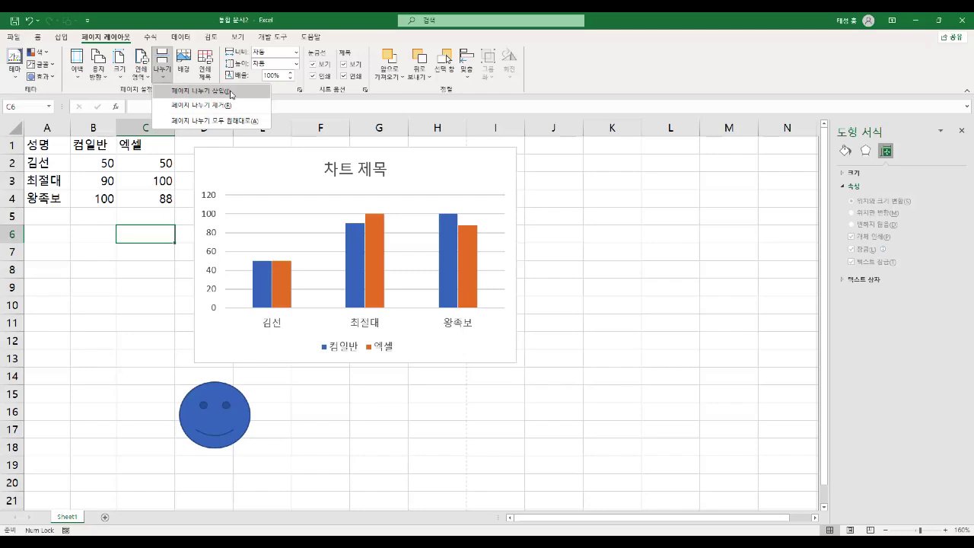
pyautogui.click(130, 221)
pyautogui.click(139, 213)
pyautogui.click(162, 67)
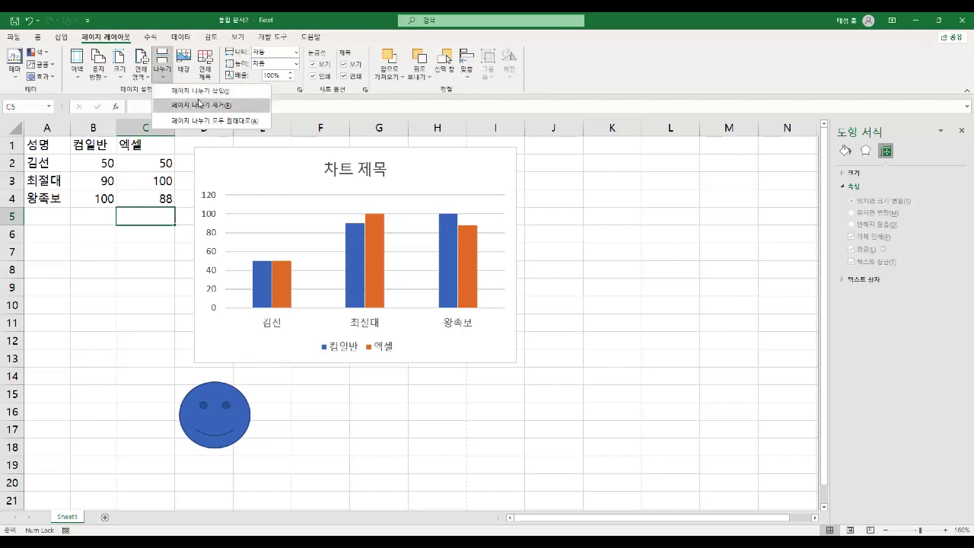
pyautogui.click(207, 99)
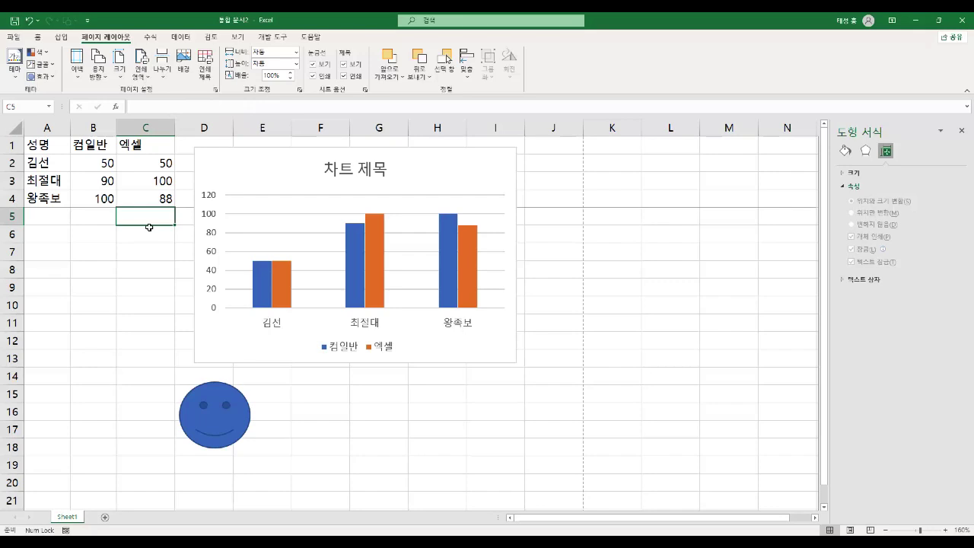
# Step: Show the sheet in page break preview, highlight the solid and dashed vertical page breaks, clear the marks, and return to normal view
pyautogui.click(238, 37)
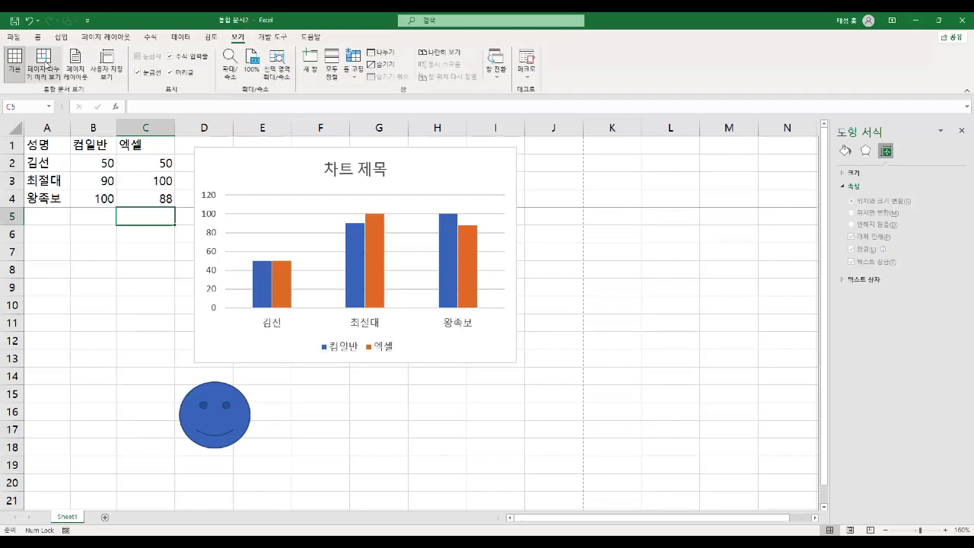
pyautogui.click(45, 61)
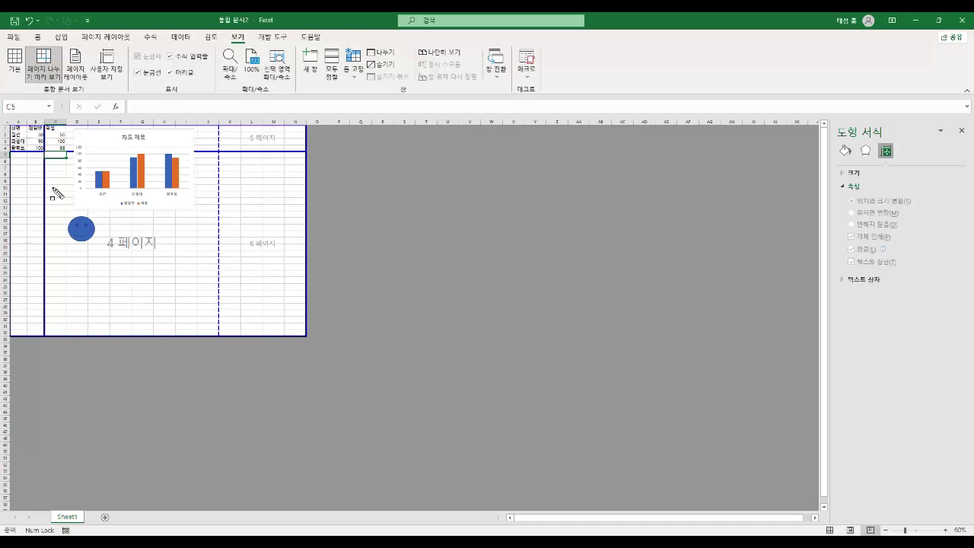
pyautogui.moveTo(37, 127); pyautogui.dragTo(59, 326)
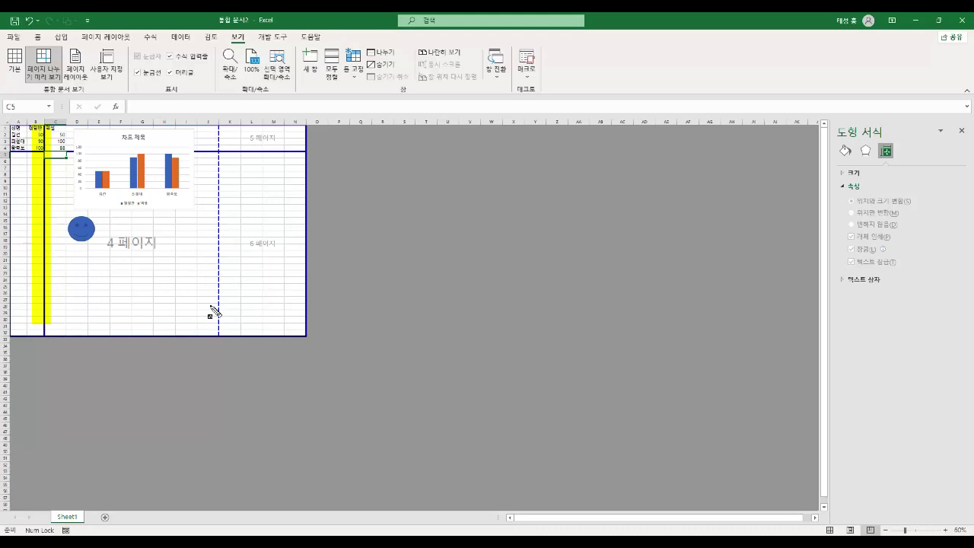
pyautogui.moveTo(213, 157); pyautogui.dragTo(226, 326)
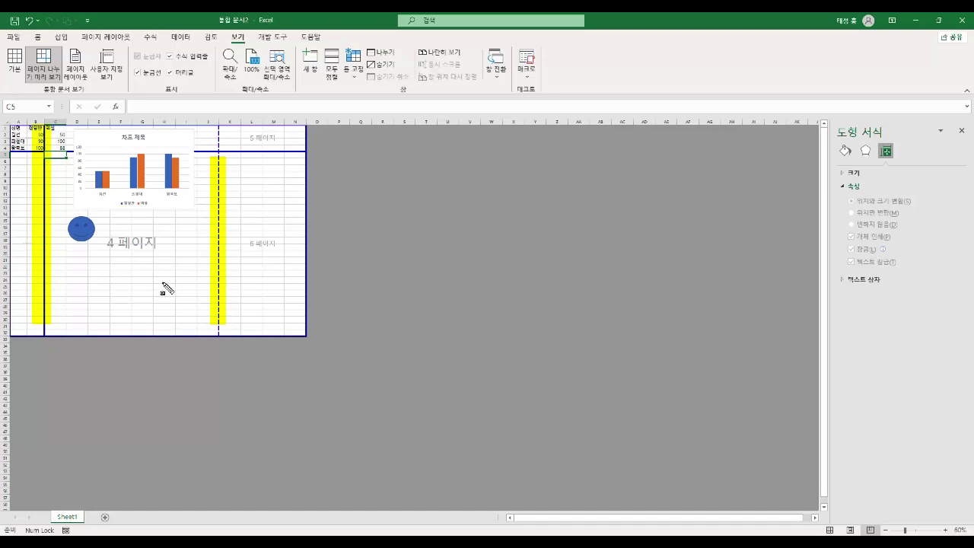
pyautogui.press('Escape')
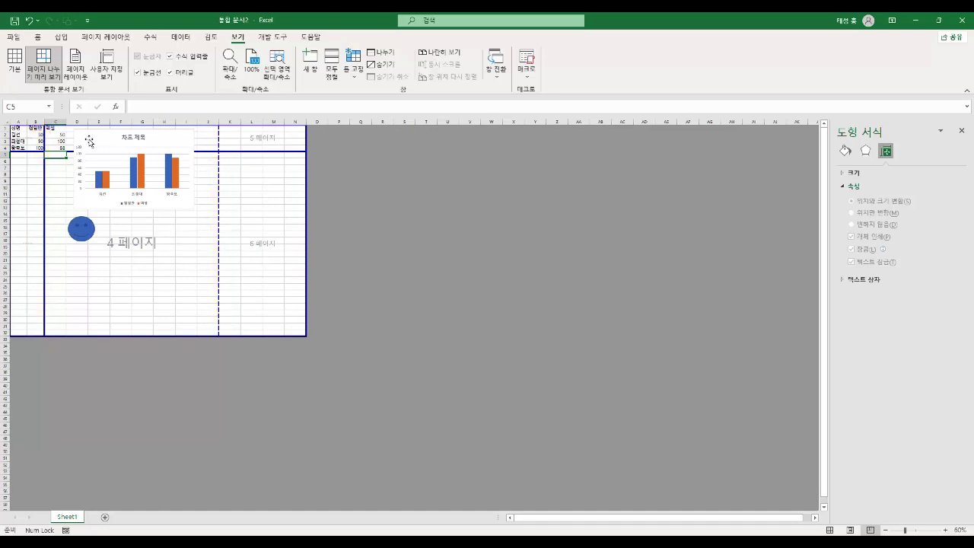
pyautogui.click(16, 67)
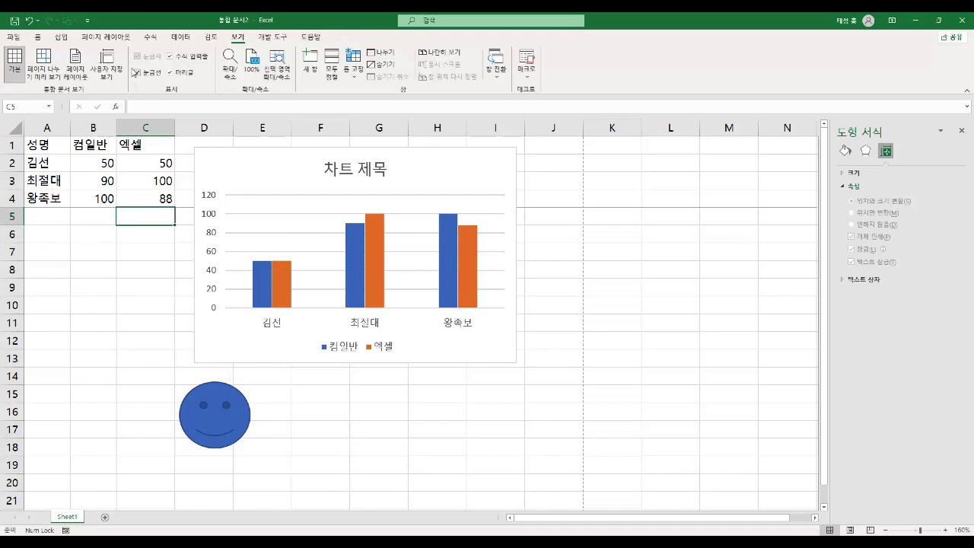
# Step: Look over the print area (인쇄 영역) choices and the page break (나누기) choices
pyautogui.click(123, 38)
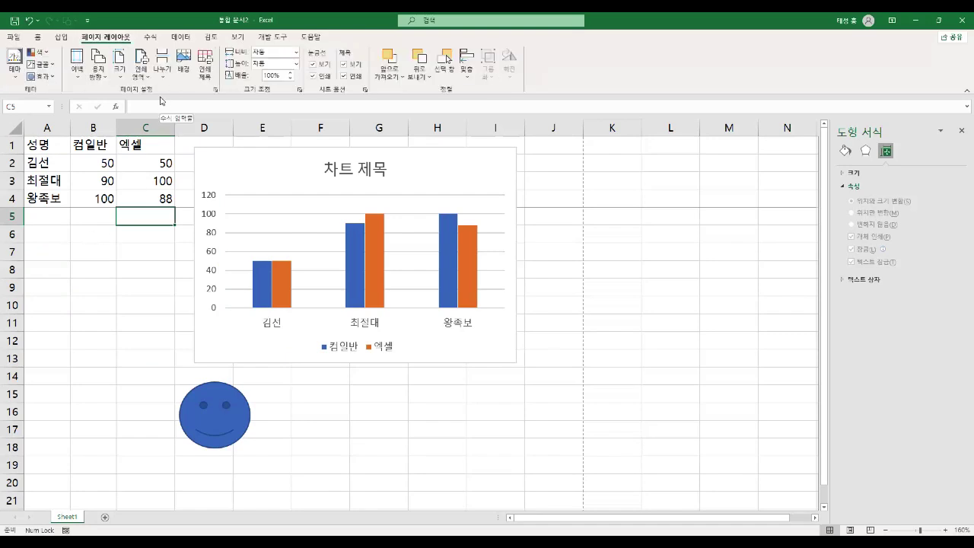
pyautogui.click(145, 79)
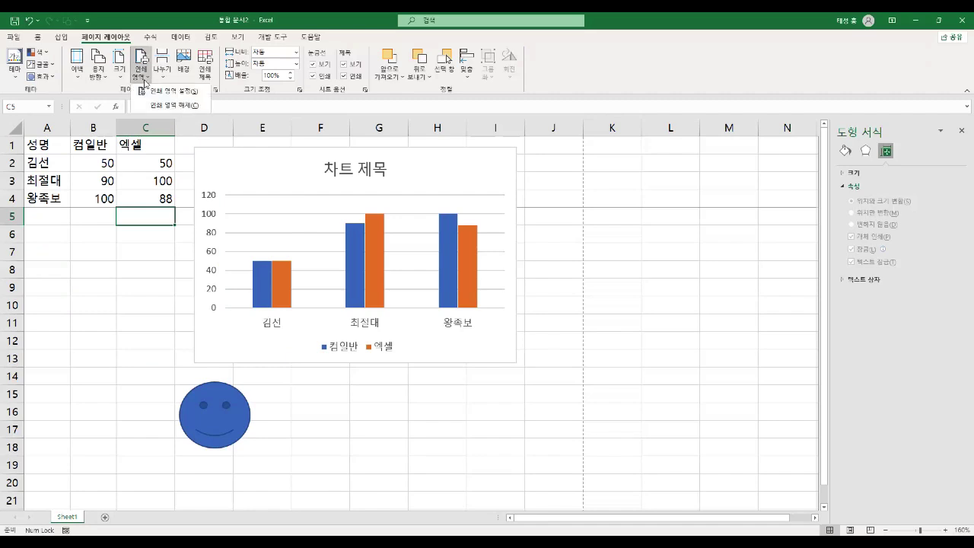
pyautogui.click(161, 80)
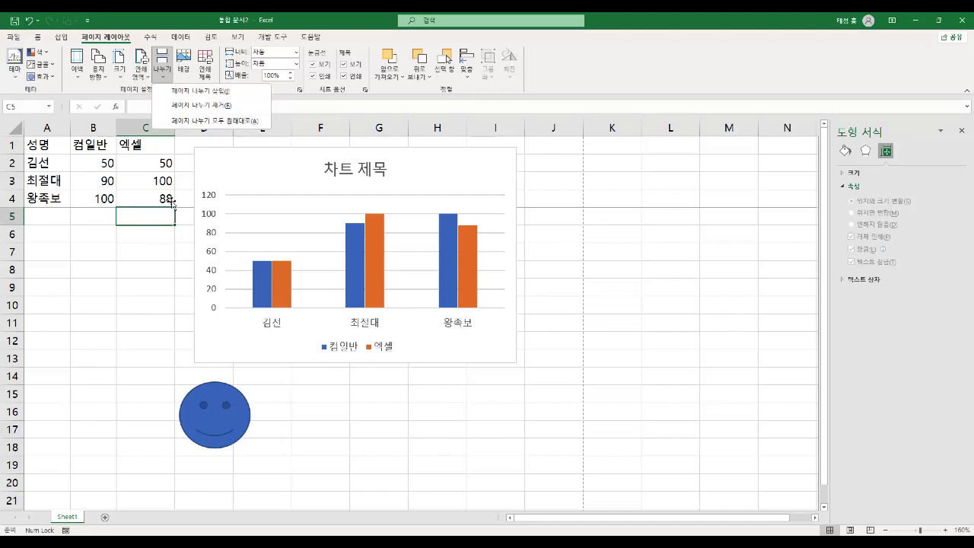
# Step: In page break preview, move the solid vertical page break to the boundary between columns D and E
pyautogui.click(242, 39)
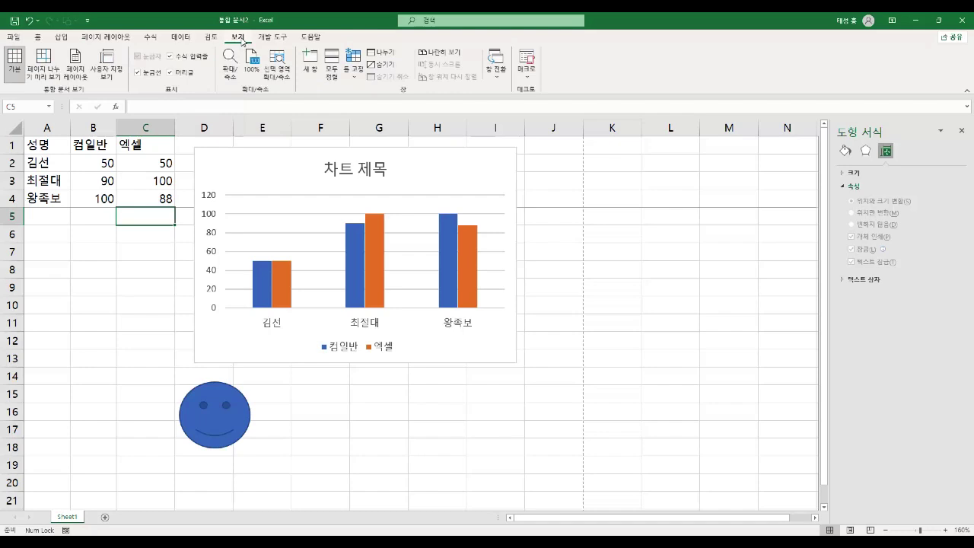
pyautogui.click(43, 67)
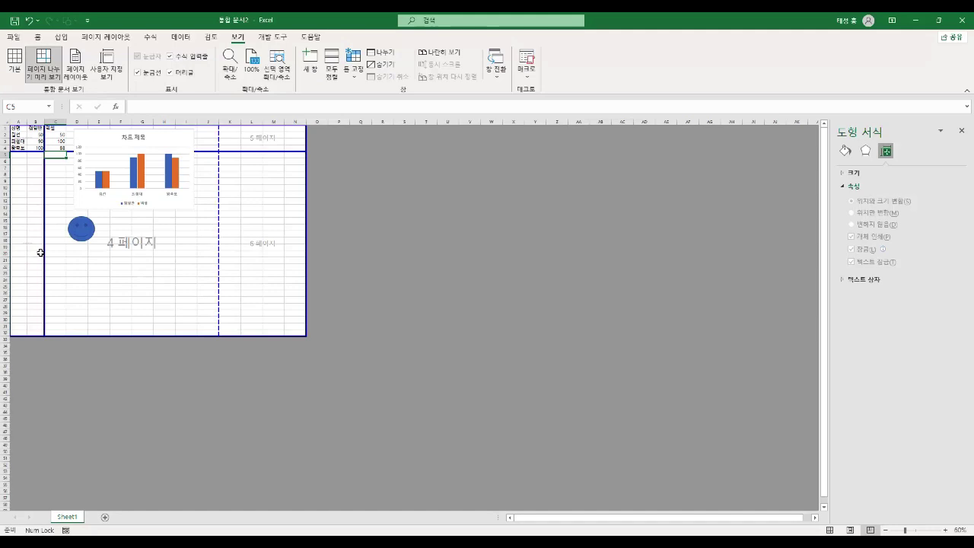
pyautogui.moveTo(42, 251); pyautogui.dragTo(89, 267)
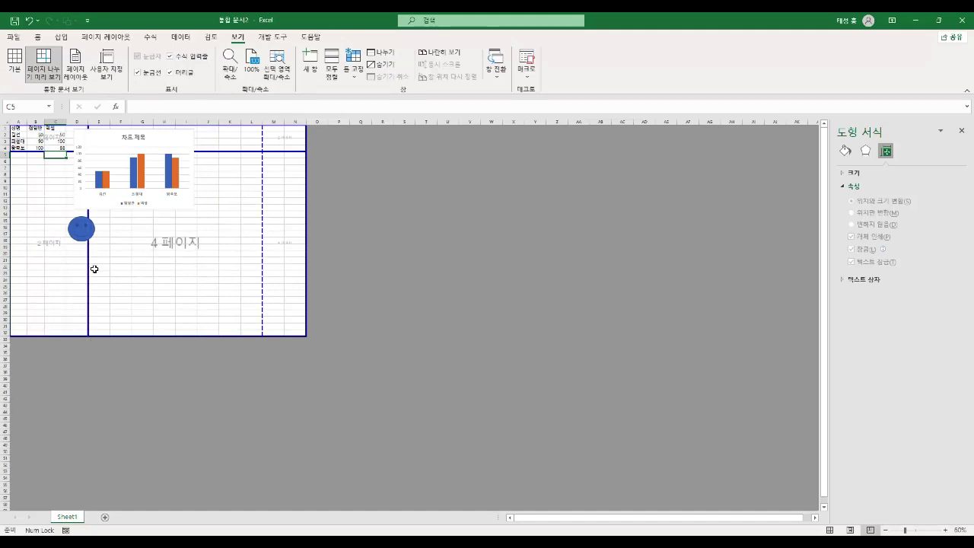
# Step: Enter 43434 in cell B11 and return the sheet to normal view
pyautogui.click(38, 194)
pyautogui.write('4')
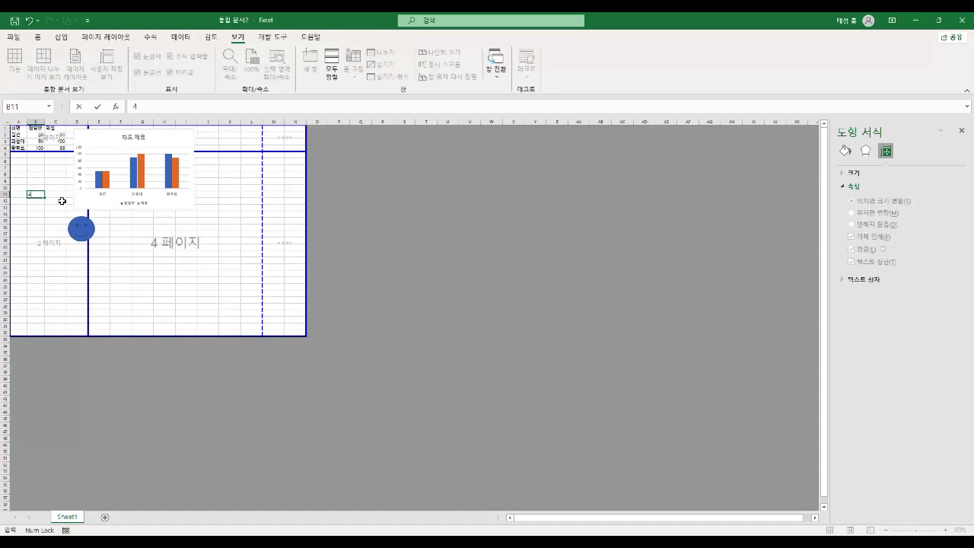
pyautogui.write('3434')
pyautogui.click(38, 212)
pyautogui.click(43, 194)
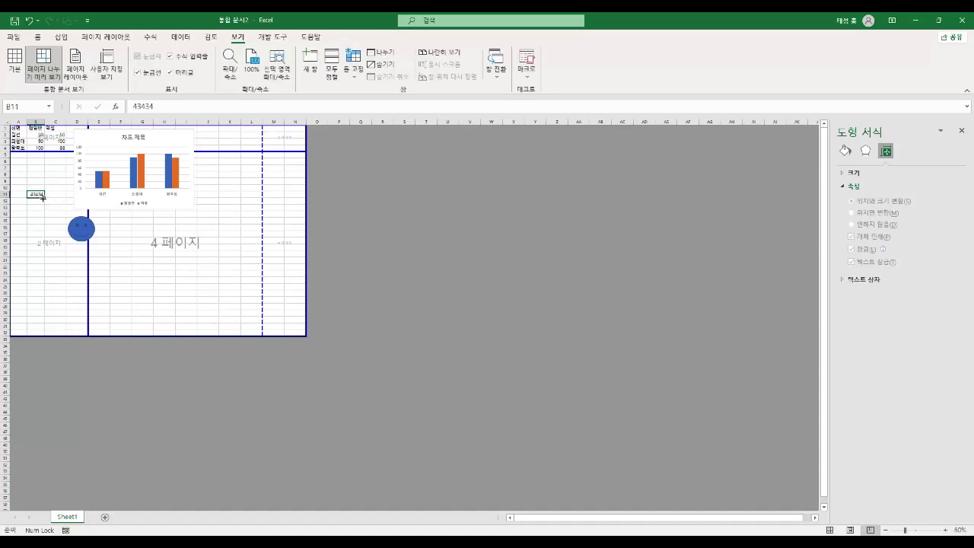
pyautogui.click(15, 59)
pyautogui.click(99, 236)
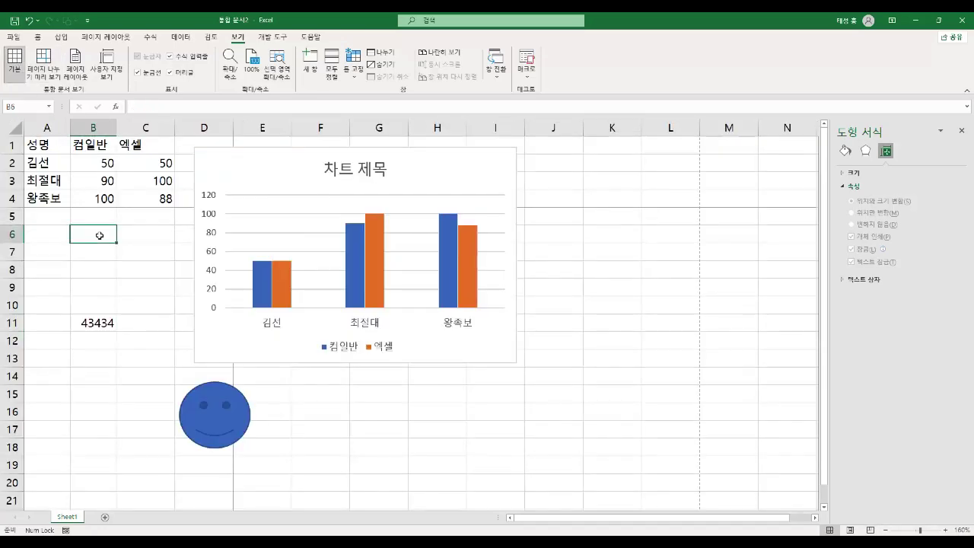
# Step: Turn off object printing (개체 인쇄) in the properties of the smiley face shape
pyautogui.click(219, 392)
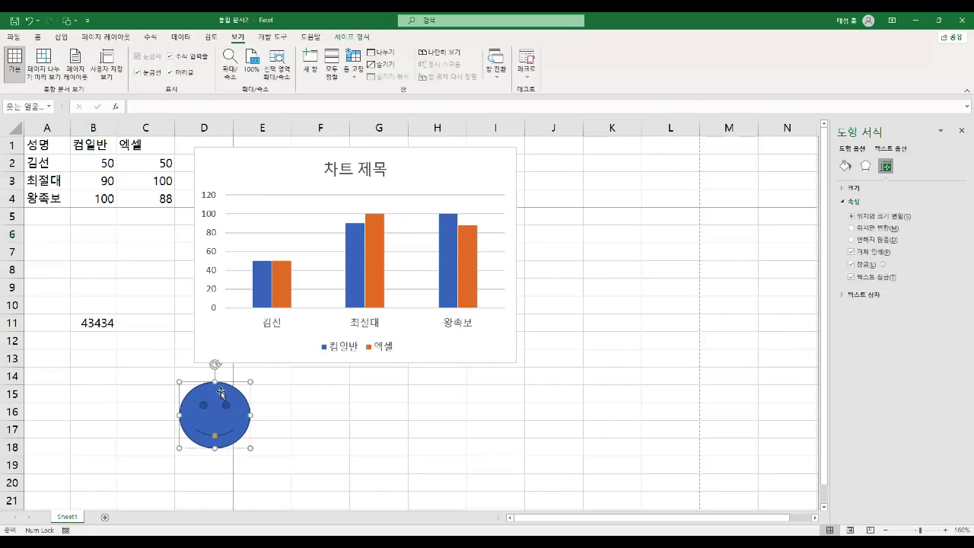
pyautogui.click(163, 323)
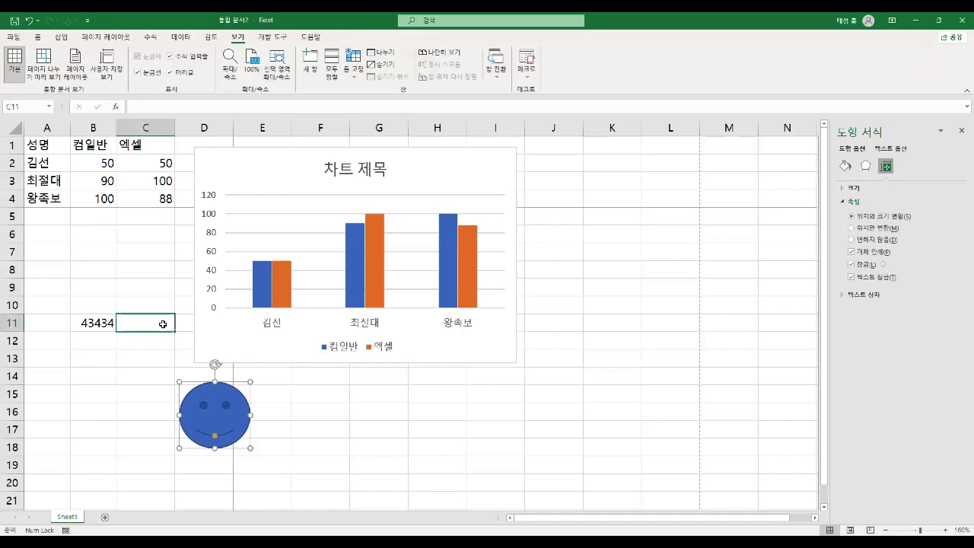
pyautogui.click(219, 396)
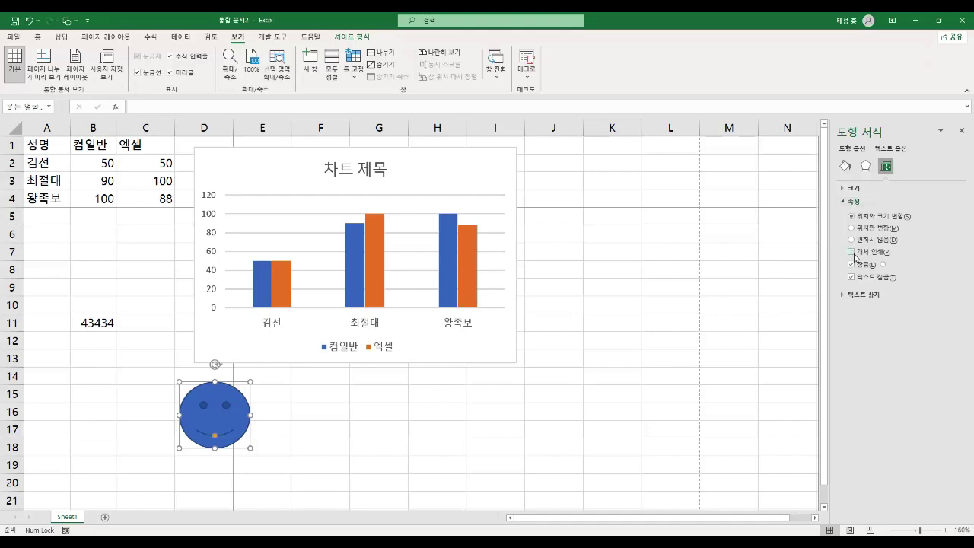
pyautogui.click(851, 252)
# Step: Switch to page 32 of the PDF notes and highlight the headings 화면 제어 and 화면 확대/축소
pyautogui.hotkey('alt', 'Tab')
pyautogui.moveTo(55, 169); pyautogui.dragTo(156, 179)
pyautogui.moveTo(74, 217); pyautogui.dragTo(209, 222)
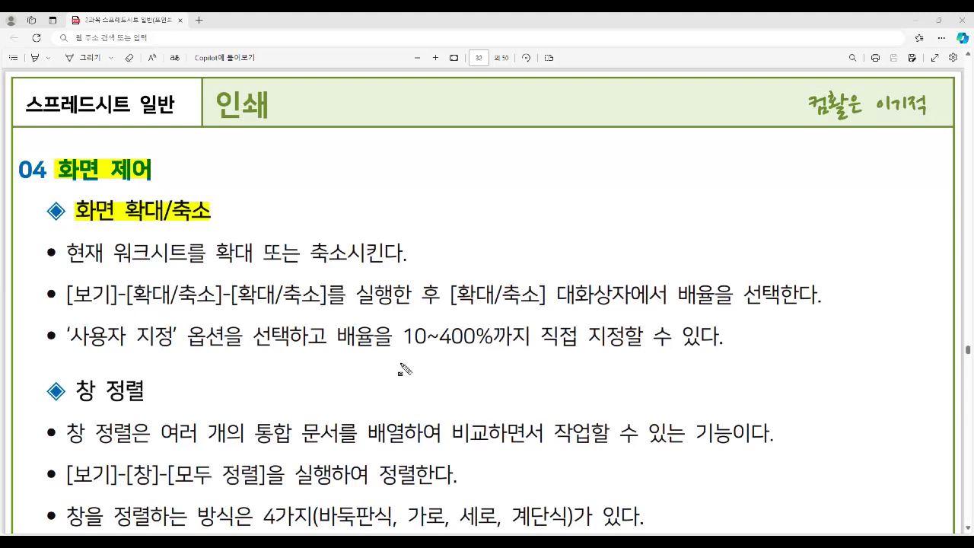
# Step: Highlight the zoom command path, its dialog name and the 10~400% range, box the range, and clear the marks
pyautogui.moveTo(402, 336); pyautogui.dragTo(497, 352)
pyautogui.moveTo(67, 296)
pyautogui.mouseDown()
pyautogui.moveTo(104, 308)
pyautogui.moveTo(322, 304)
pyautogui.mouseUp()
pyautogui.moveTo(452, 303); pyautogui.dragTo(621, 304)
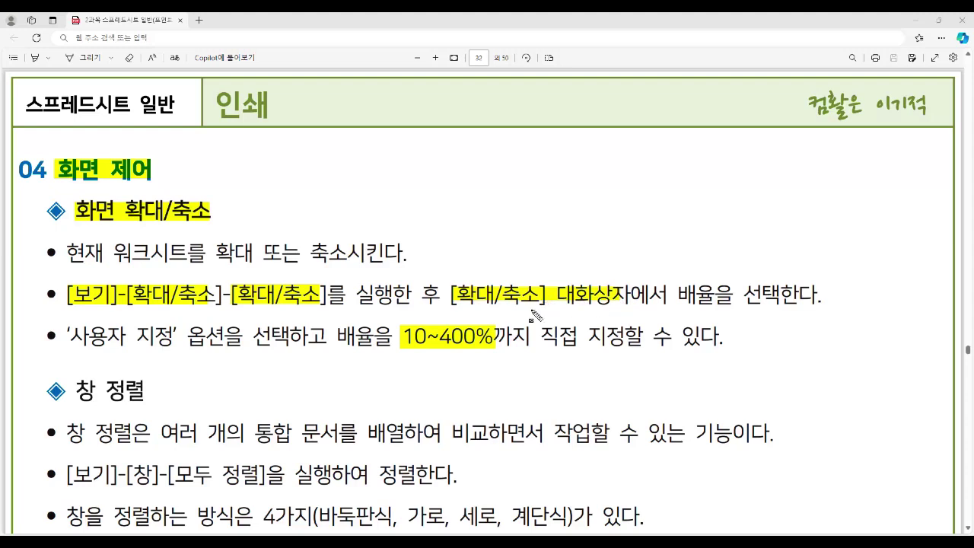
pyautogui.moveTo(399, 326)
pyautogui.mouseDown()
pyautogui.moveTo(415, 344)
pyautogui.moveTo(496, 350)
pyautogui.mouseUp()
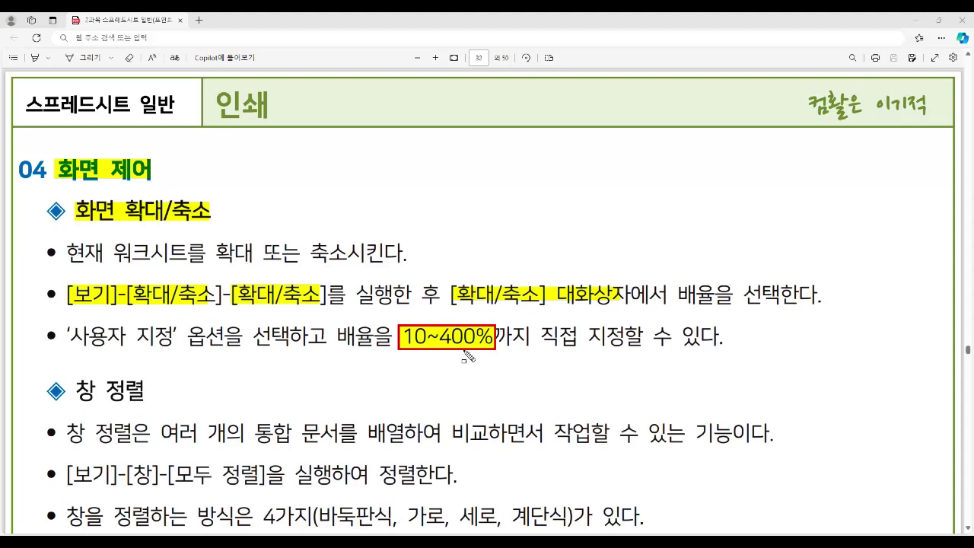
pyautogui.press('Escape')
# Step: In the 창 정렬 section, highlight the heading, 여러 개의 통합 문서를 배열, the command path [보기]-[창]-[모두 정렬], and the four arrangement types
pyautogui.scroll(-2, 472, 355)
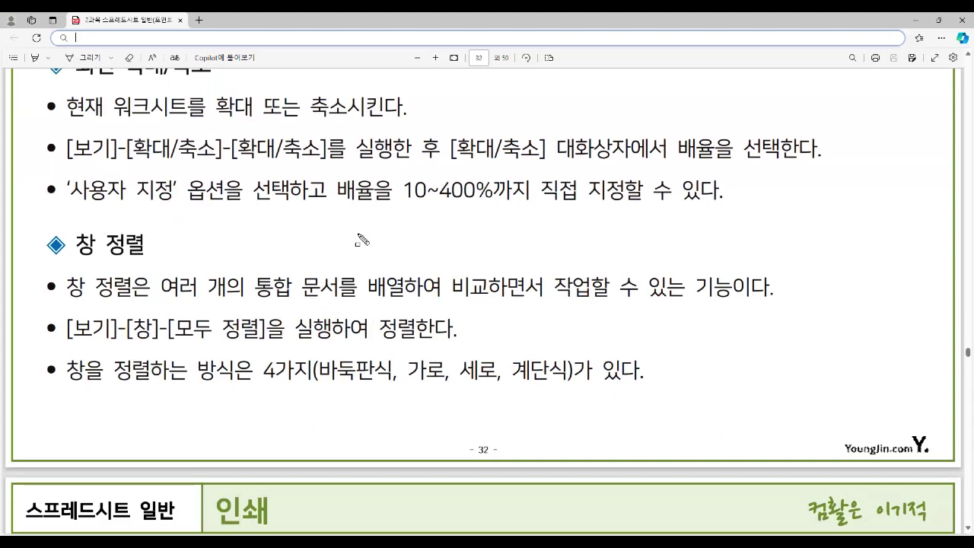
pyautogui.moveTo(70, 244); pyautogui.dragTo(149, 245)
pyautogui.moveTo(164, 285); pyautogui.dragTo(413, 300)
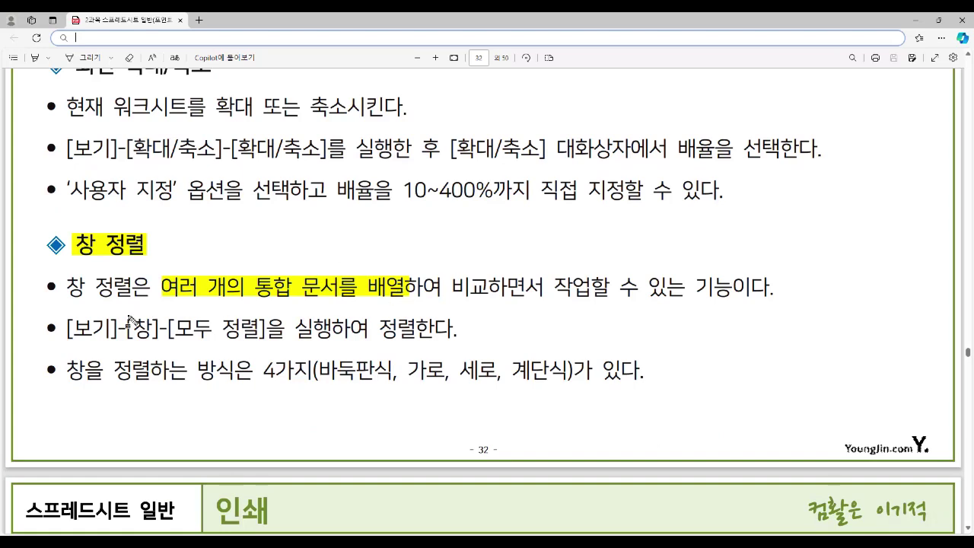
pyautogui.moveTo(70, 329); pyautogui.dragTo(259, 343)
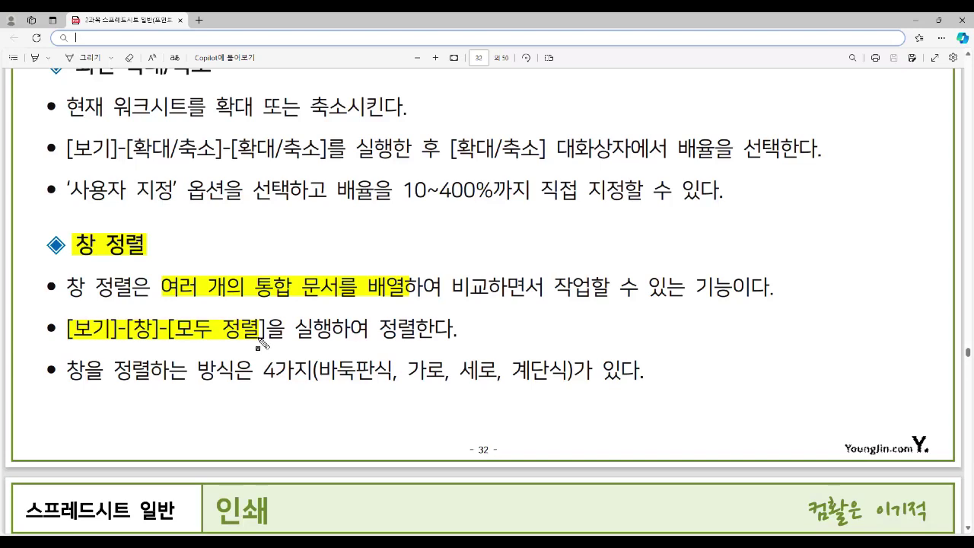
pyautogui.moveTo(403, 377); pyautogui.dragTo(495, 381)
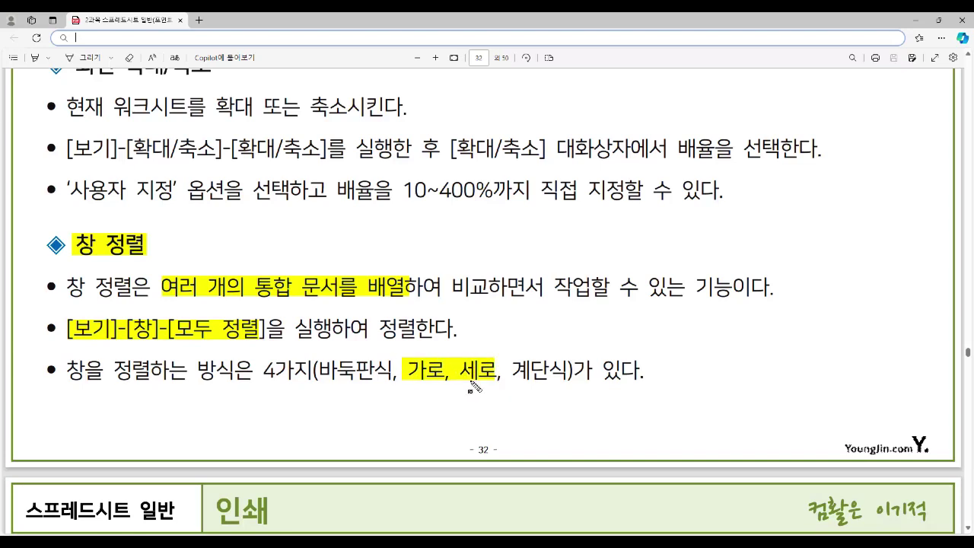
pyautogui.moveTo(318, 373); pyautogui.dragTo(393, 375)
pyautogui.moveTo(515, 372); pyautogui.dragTo(567, 375)
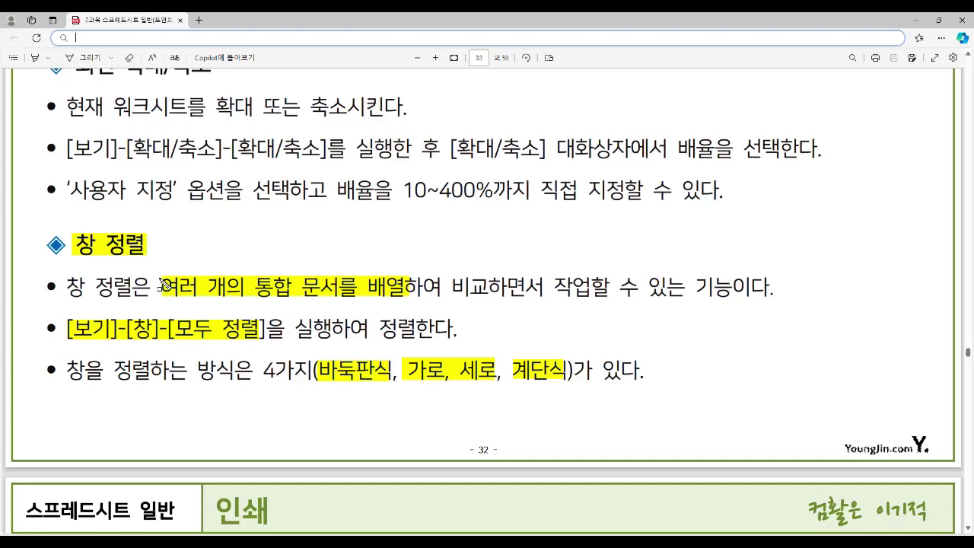
# Step: Box the phrase 여러 개의 통합 문서를 배열 and the 창 정렬 heading, and clear all the marks
pyautogui.moveTo(157, 276); pyautogui.dragTo(408, 301)
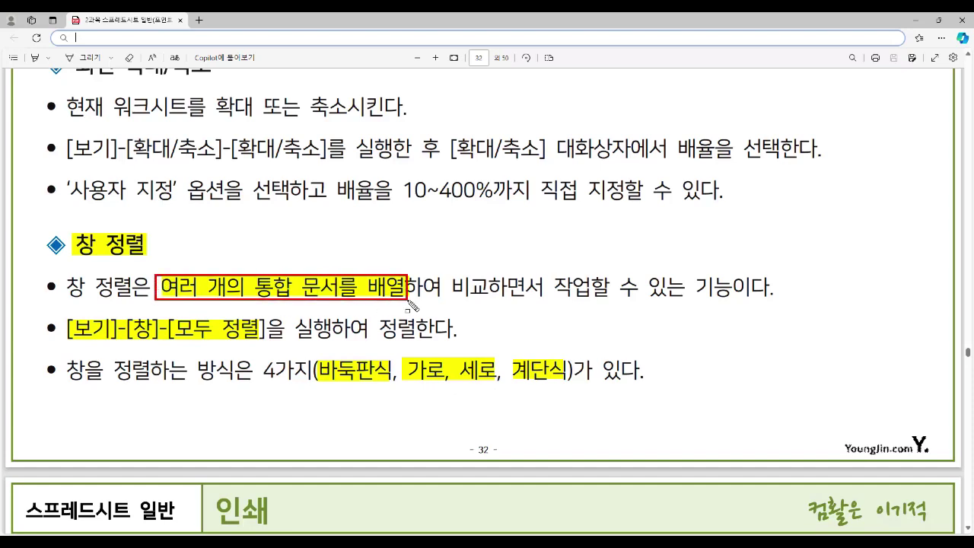
pyautogui.moveTo(68, 232); pyautogui.dragTo(148, 259)
pyautogui.press('Escape')
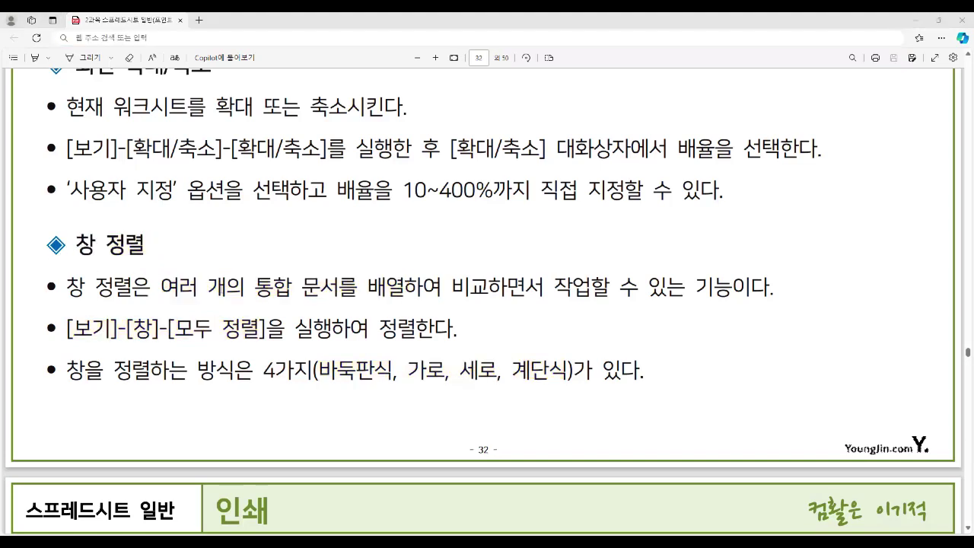
# Step: In the 창 나누기 section on page 33, highlight the definition, the path [보기]-[창]-[나누기], and 최대 4개로 분할 가능하다
pyautogui.scroll(-6, 190, 282)
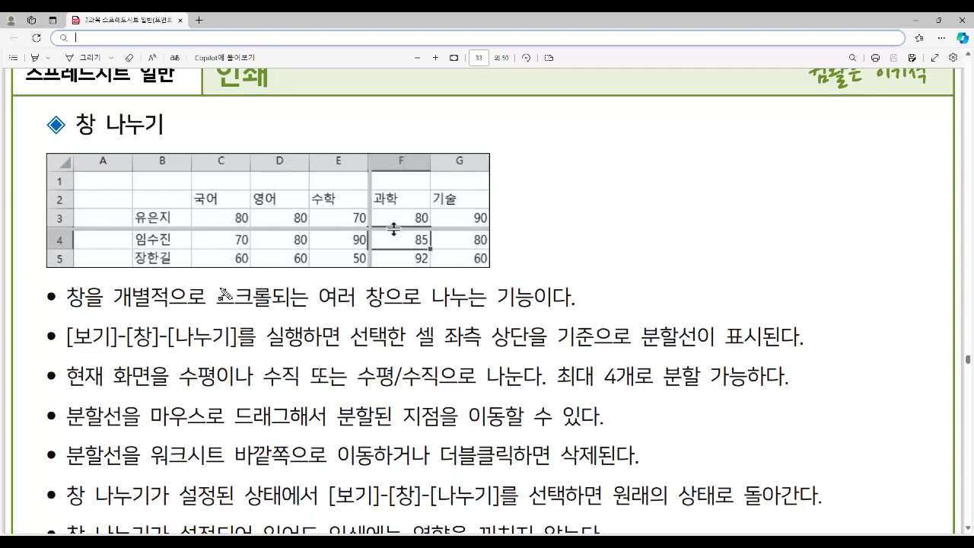
pyautogui.moveTo(219, 299); pyautogui.dragTo(533, 310)
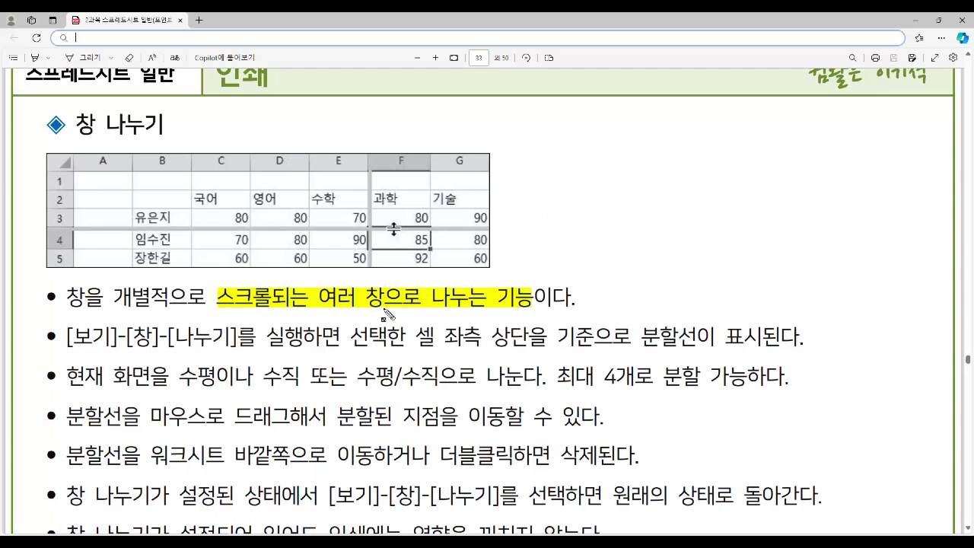
pyautogui.moveTo(68, 334)
pyautogui.mouseDown()
pyautogui.moveTo(139, 355)
pyautogui.moveTo(224, 350)
pyautogui.mouseUp()
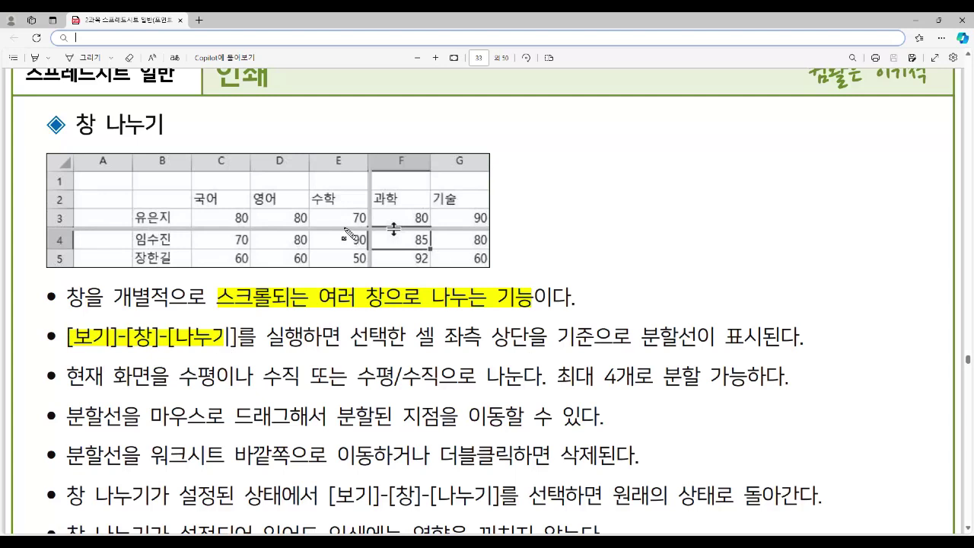
pyautogui.moveTo(554, 382); pyautogui.dragTo(767, 394)
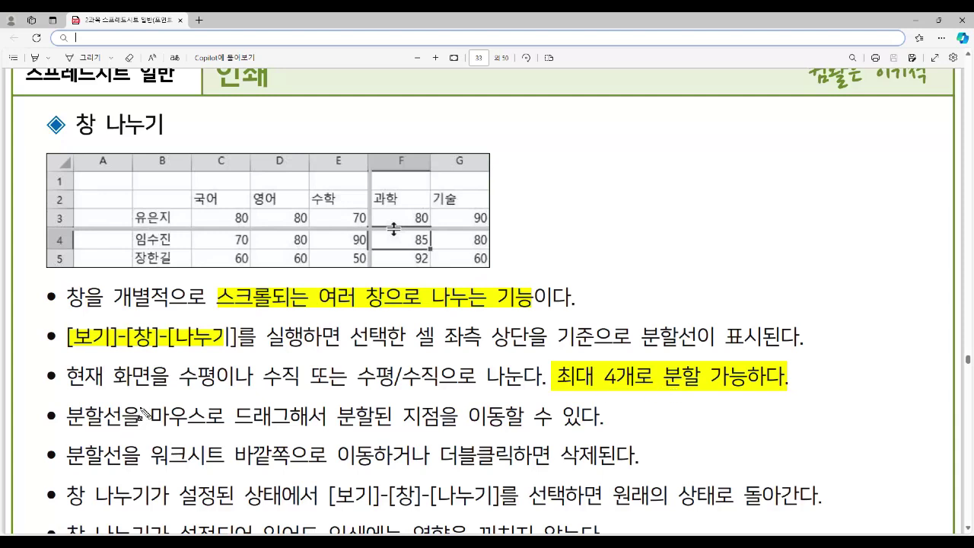
# Step: Highlight the notes on moving the split line with the mouse and on deleting it, and continue to the section's last bullets
pyautogui.moveTo(147, 412)
pyautogui.mouseDown()
pyautogui.moveTo(228, 424)
pyautogui.moveTo(593, 426)
pyautogui.mouseUp()
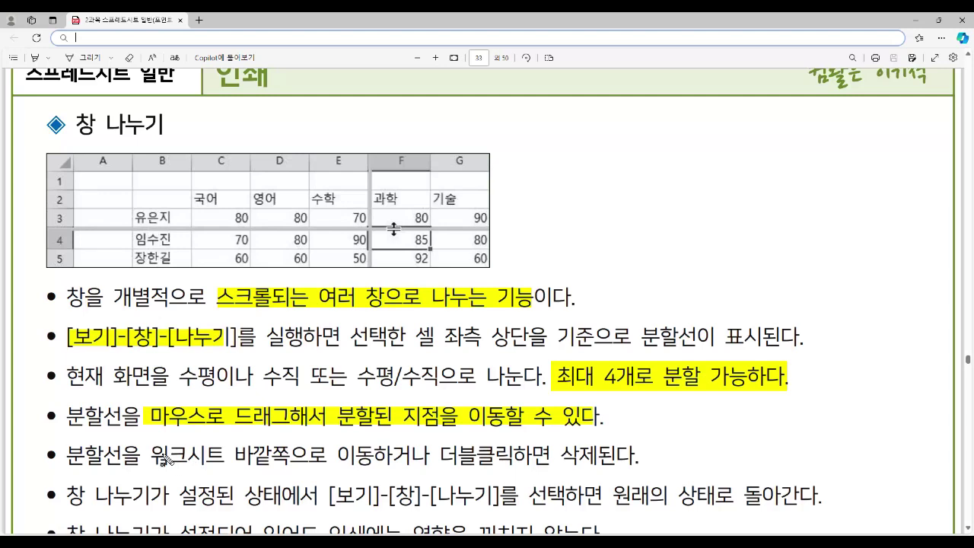
pyautogui.moveTo(154, 453); pyautogui.dragTo(614, 461)
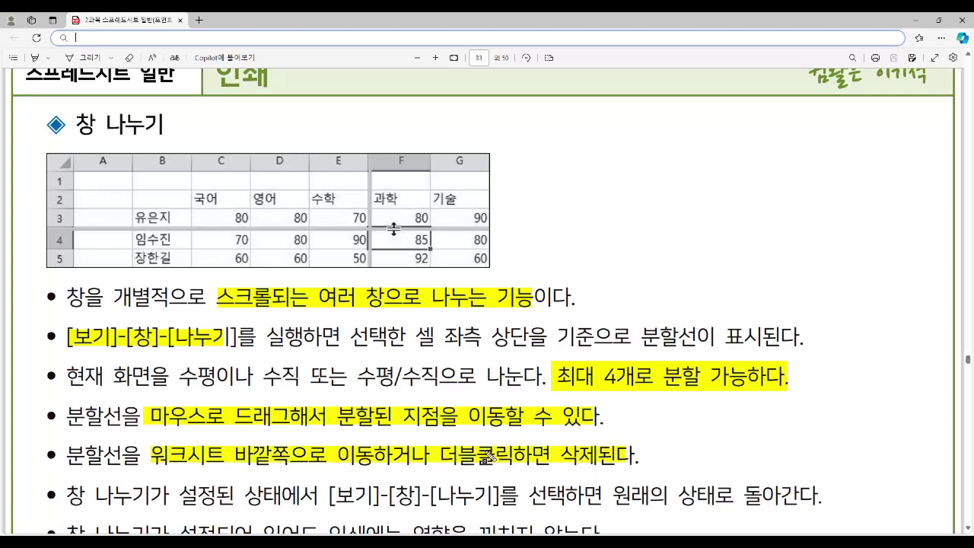
pyautogui.scroll(-3, 389, 426)
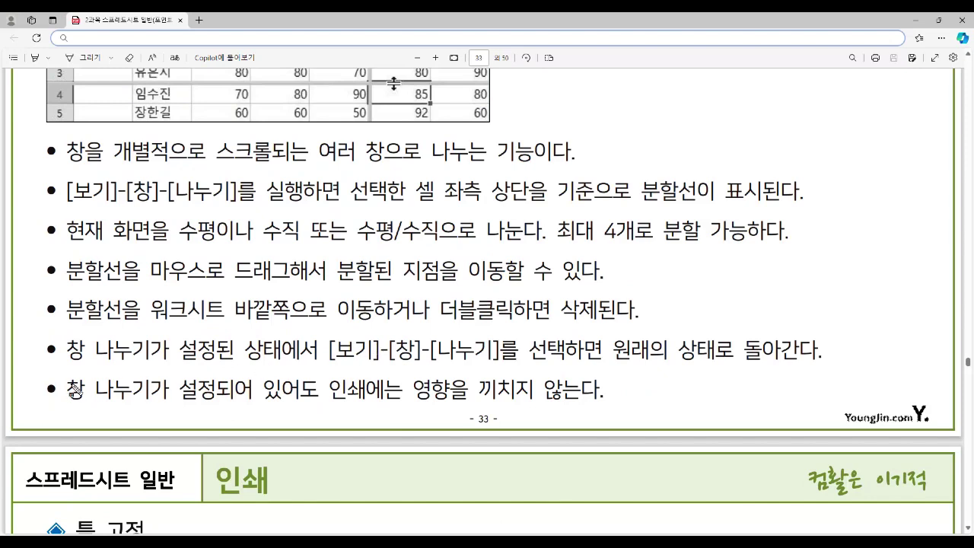
# Step: Highlight and box the last 창 나누기 bullet about splitting and printing, and continue to the 틀 고정 section on page 34
pyautogui.moveTo(68, 388)
pyautogui.mouseDown()
pyautogui.moveTo(219, 405)
pyautogui.moveTo(598, 407)
pyautogui.mouseUp()
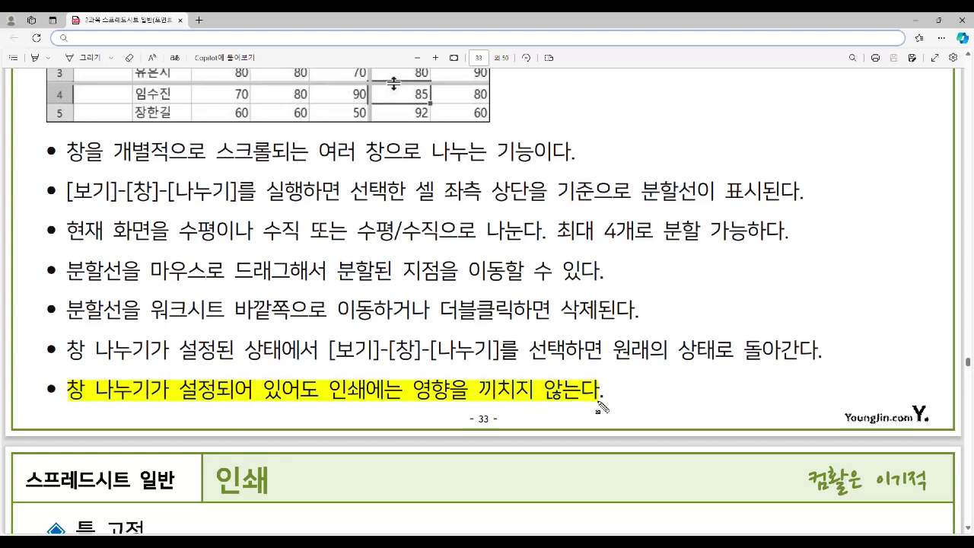
pyautogui.moveTo(62, 376); pyautogui.dragTo(606, 405)
pyautogui.scroll(-5, 370, 414)
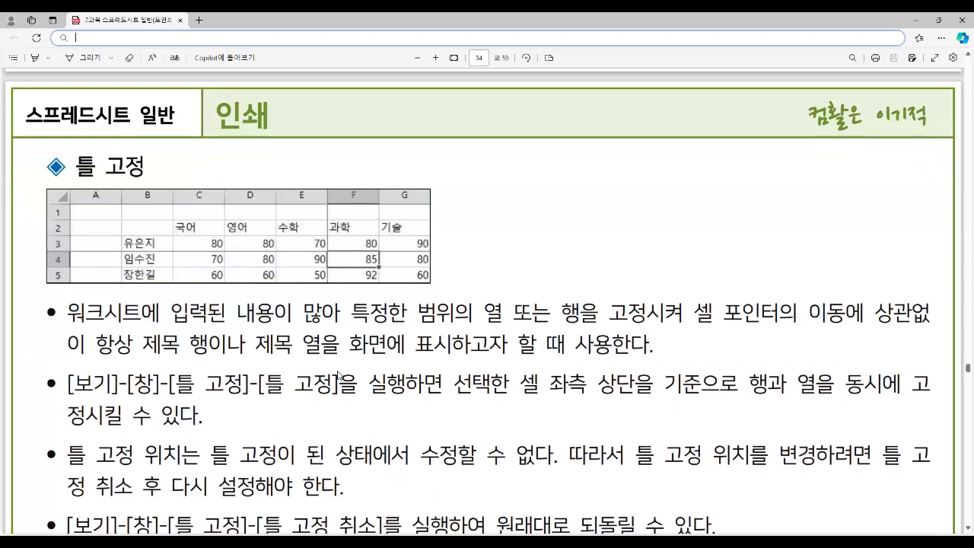
# Step: Box the 틀 고정 heading and highlight the sample table's subject headers, the path [보기]-[창]-[틀 고정]-[틀 고정], 좌측 상단 and the row-and-column freezing note
pyautogui.moveTo(68, 151); pyautogui.dragTo(153, 183)
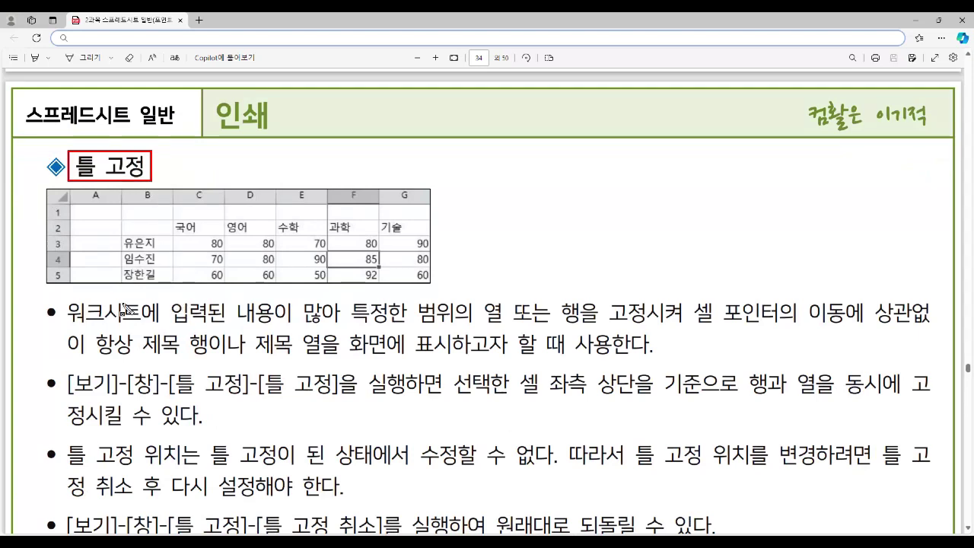
pyautogui.moveTo(173, 227); pyautogui.dragTo(404, 233)
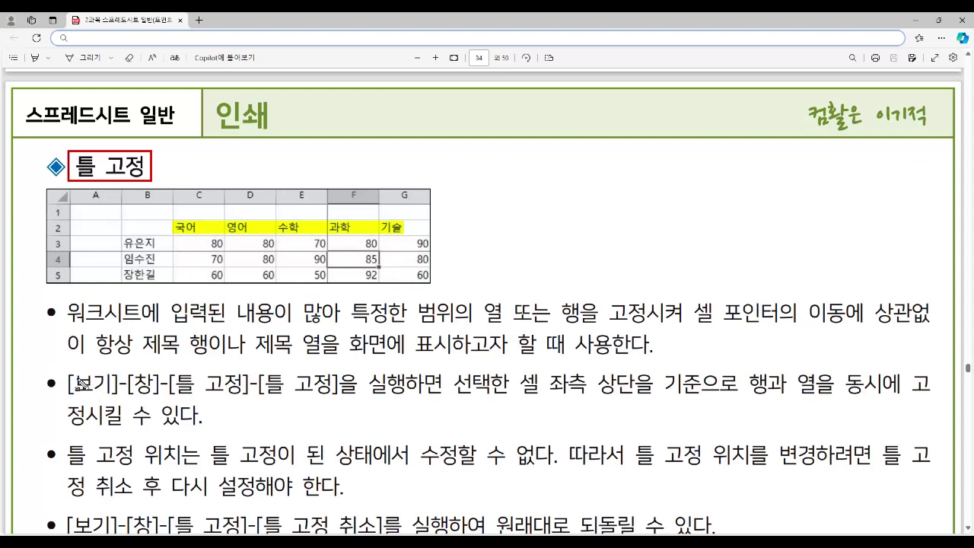
pyautogui.moveTo(79, 383); pyautogui.dragTo(335, 395)
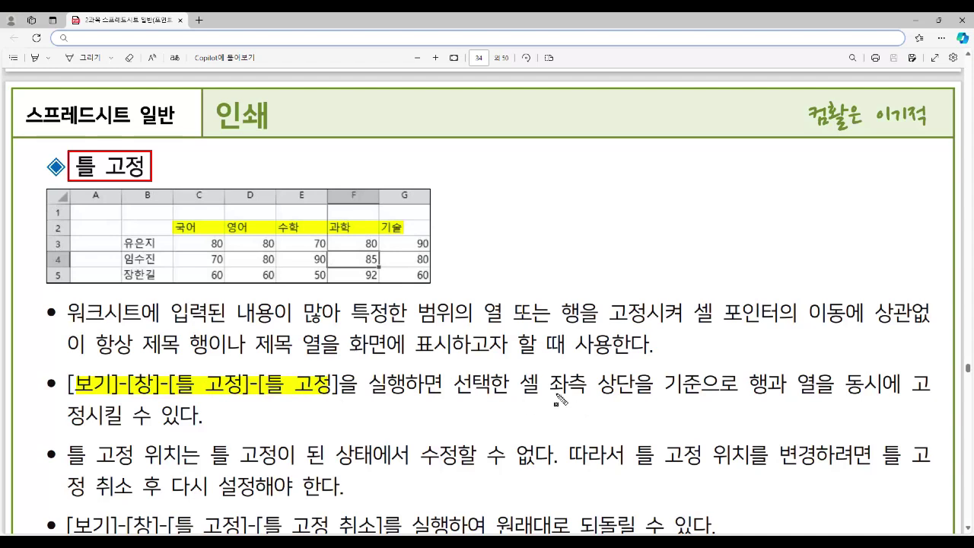
pyautogui.moveTo(550, 382); pyautogui.dragTo(628, 387)
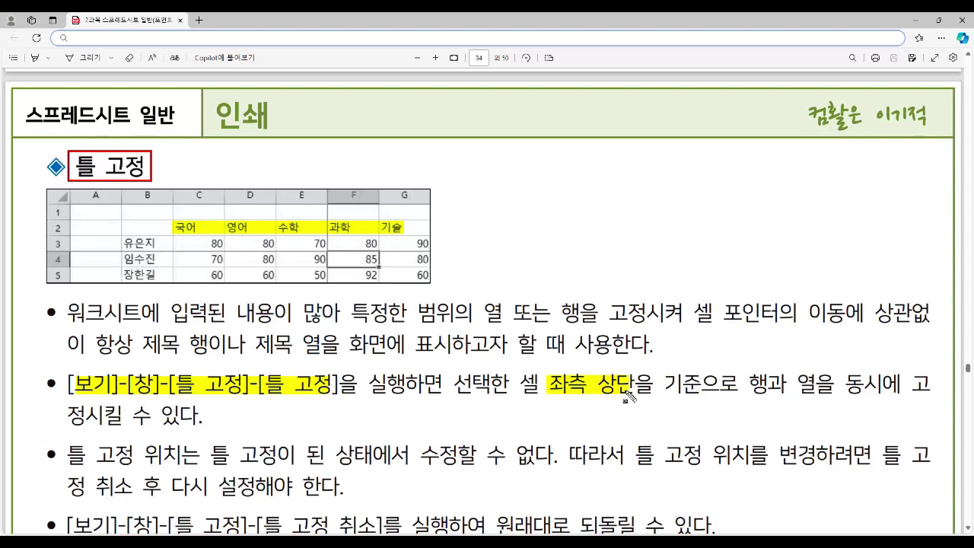
pyautogui.moveTo(753, 385); pyautogui.dragTo(914, 392)
pyautogui.moveTo(74, 412); pyautogui.dragTo(200, 418)
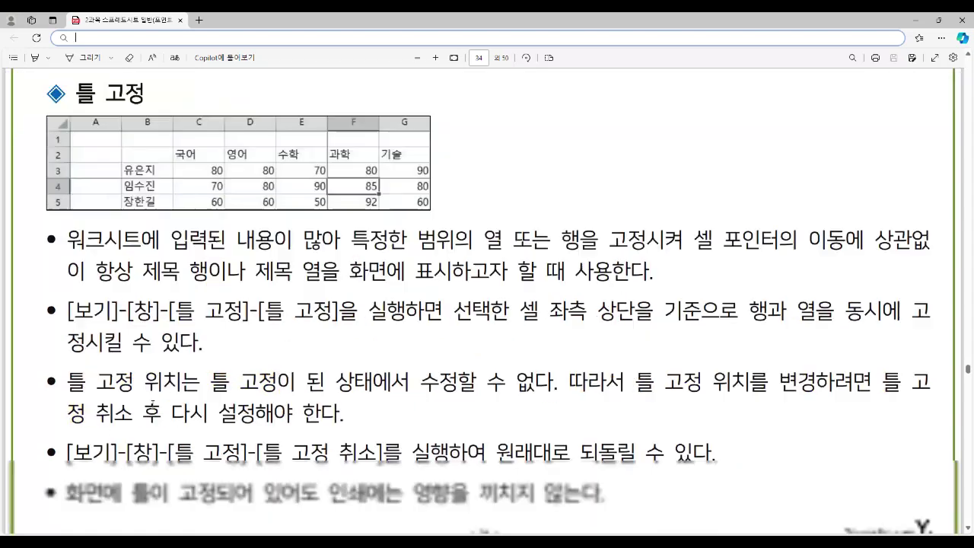
# Step: Highlight 틀 고정이 된 상태에서 수정할 수 없다, 틀 고정 취소 and the bullet on printing, and continue to page 35
pyautogui.scroll(-1, 163, 401)
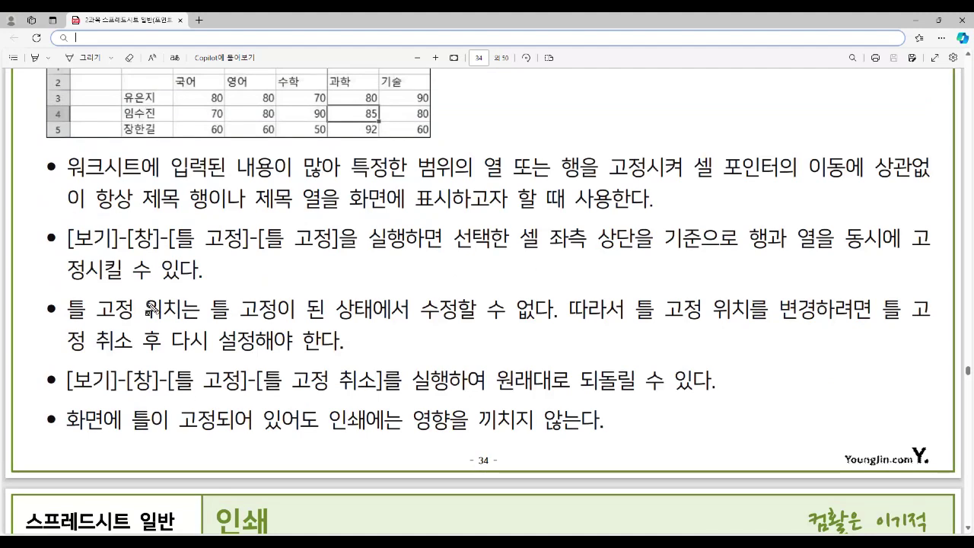
pyautogui.moveTo(212, 309); pyautogui.dragTo(544, 320)
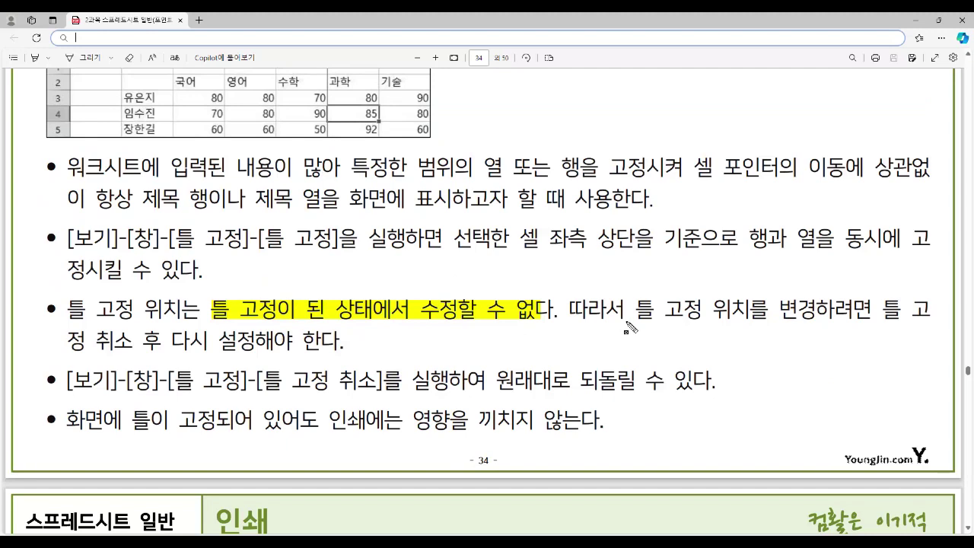
pyautogui.moveTo(259, 387); pyautogui.dragTo(377, 391)
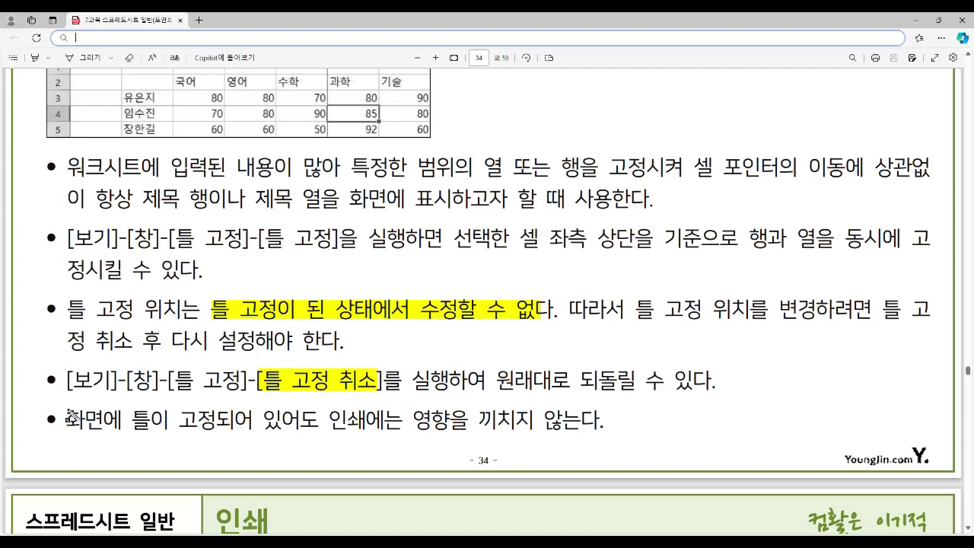
pyautogui.moveTo(68, 431); pyautogui.dragTo(609, 435)
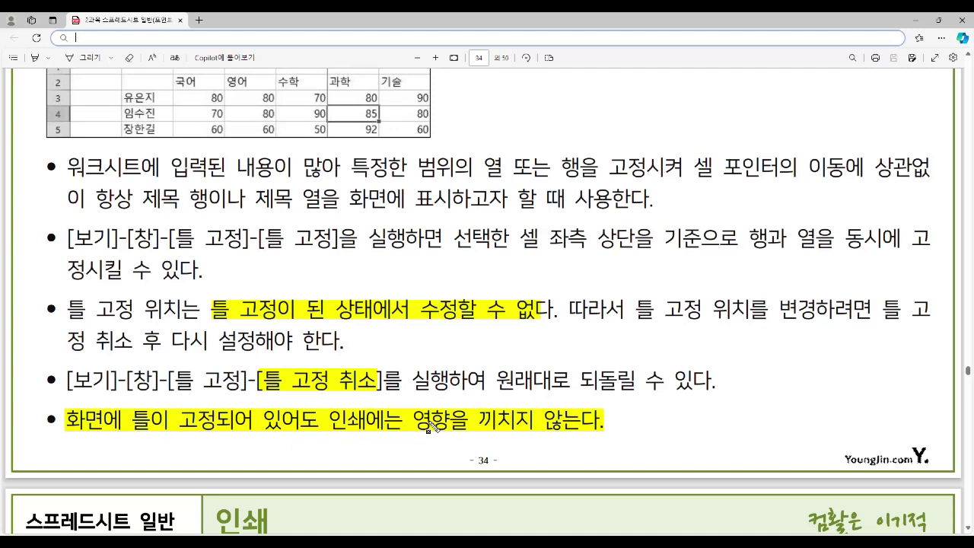
pyautogui.scroll(-5, 421, 412)
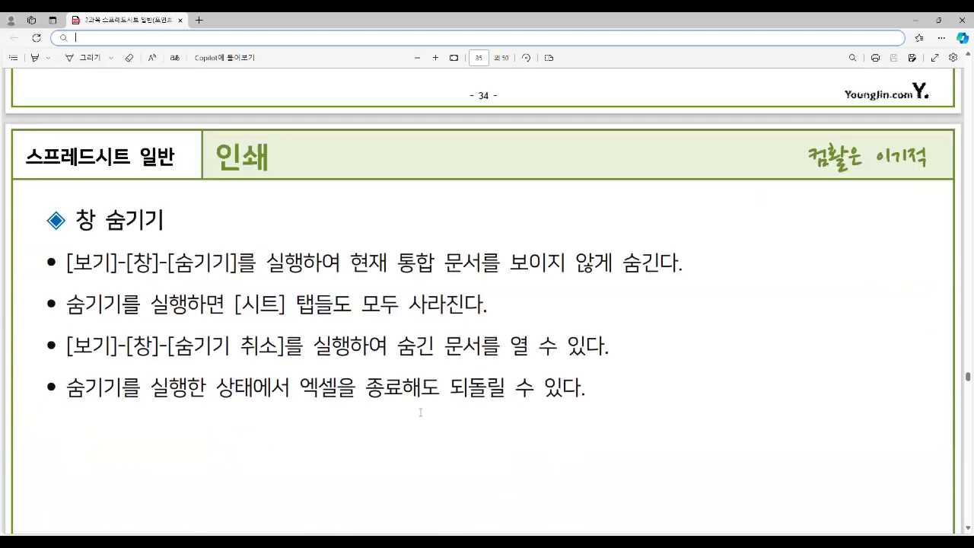
# Step: Switch to the Excel workbook and delete the chart, the smiley shape and the number in B11
pyautogui.click(521, 502)
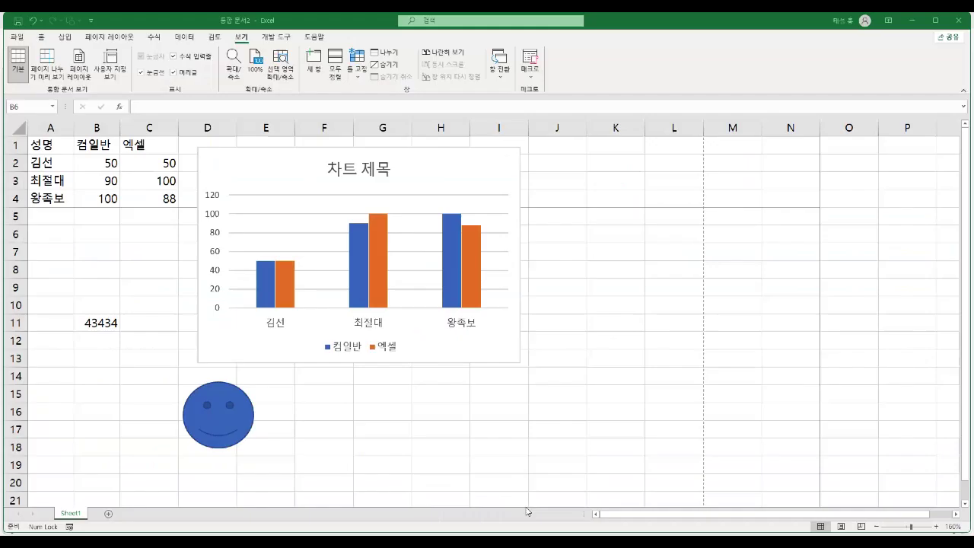
pyautogui.click(105, 163)
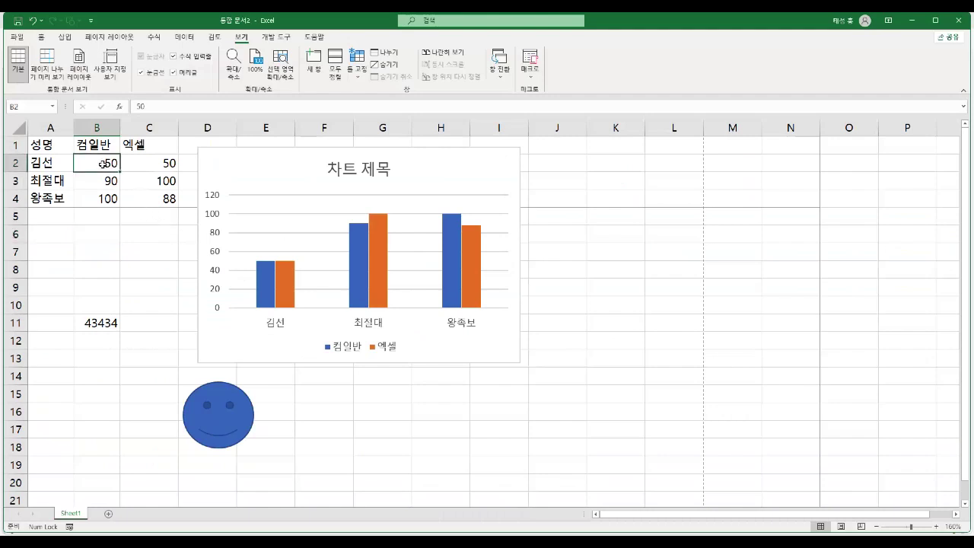
pyautogui.click(271, 171)
pyautogui.press('Delete')
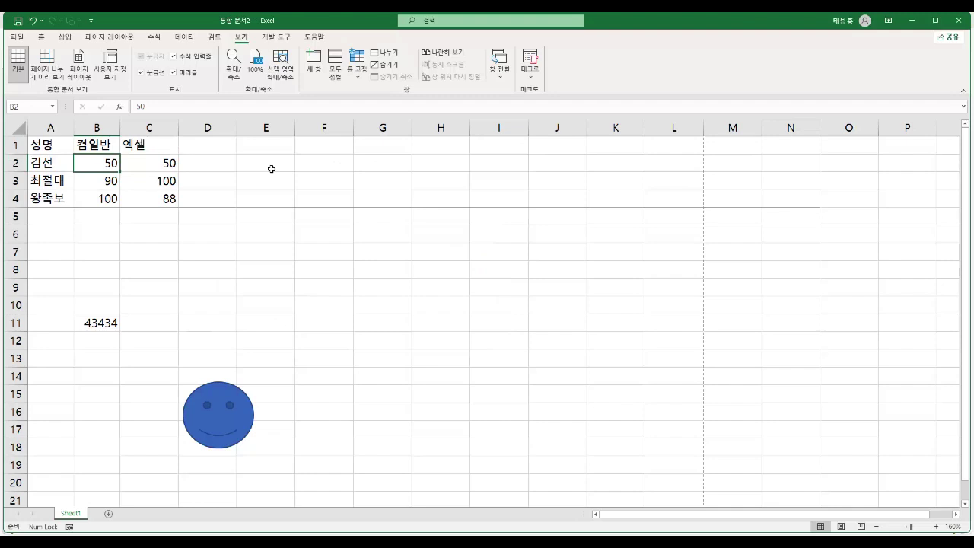
pyautogui.click(221, 397)
pyautogui.press('Delete')
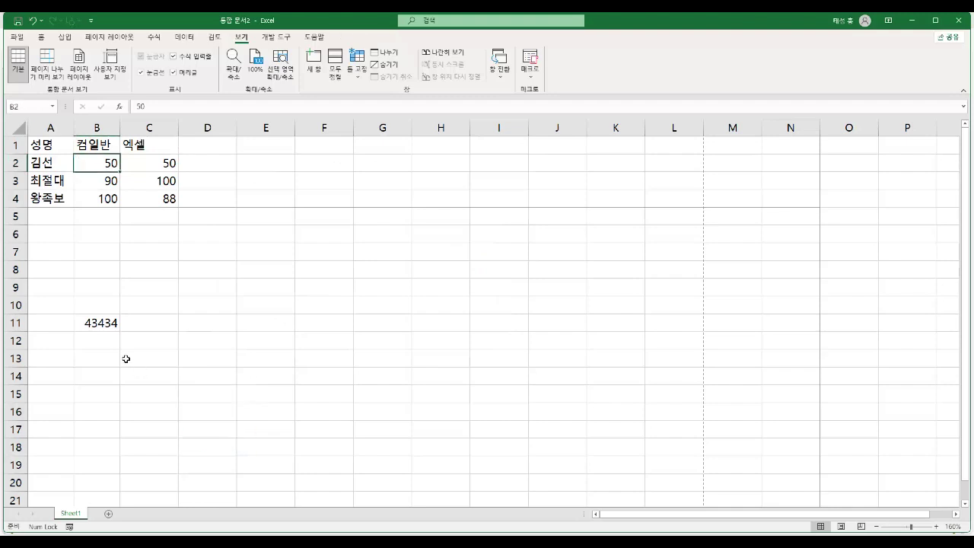
pyautogui.click(107, 323)
pyautogui.press('Delete')
# Step: Freeze panes at cell B2 so that the header row and the name column stay fixed
pyautogui.click(107, 164)
pyautogui.click(63, 150)
pyautogui.click(91, 145)
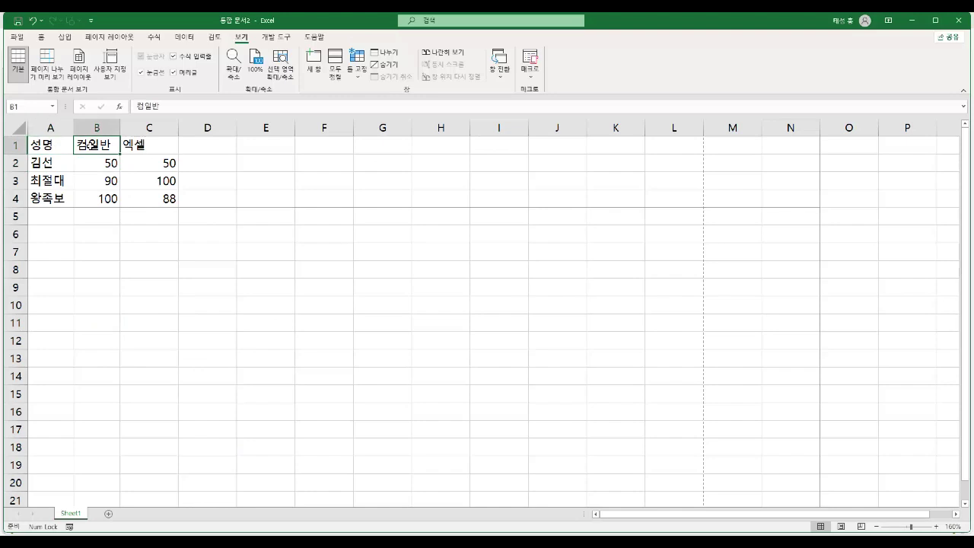
pyautogui.click(149, 144)
pyautogui.click(52, 164)
pyautogui.click(99, 165)
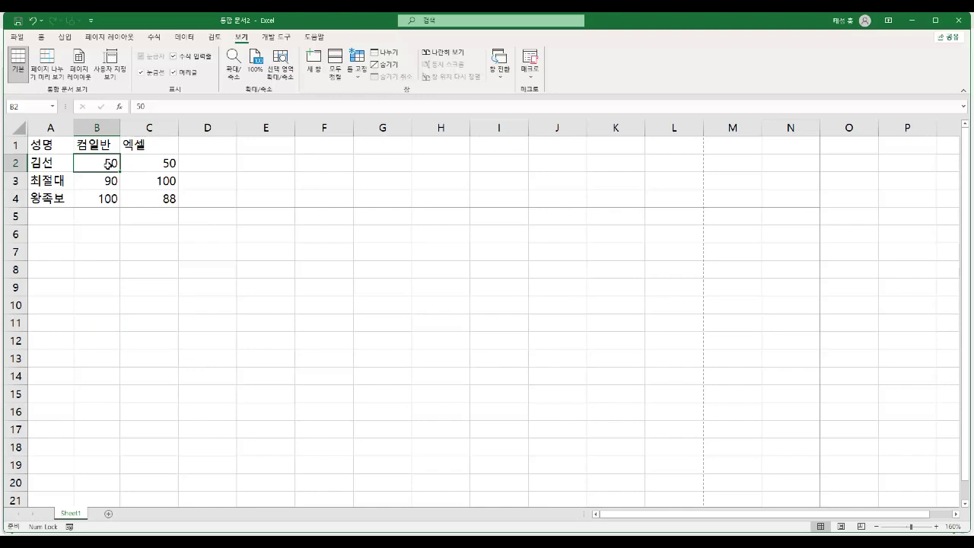
pyautogui.scroll(-1, 138, 198)
pyautogui.scroll(-3, 136, 216)
pyautogui.scroll(4, 135, 217)
pyautogui.click(358, 72)
pyautogui.click(405, 98)
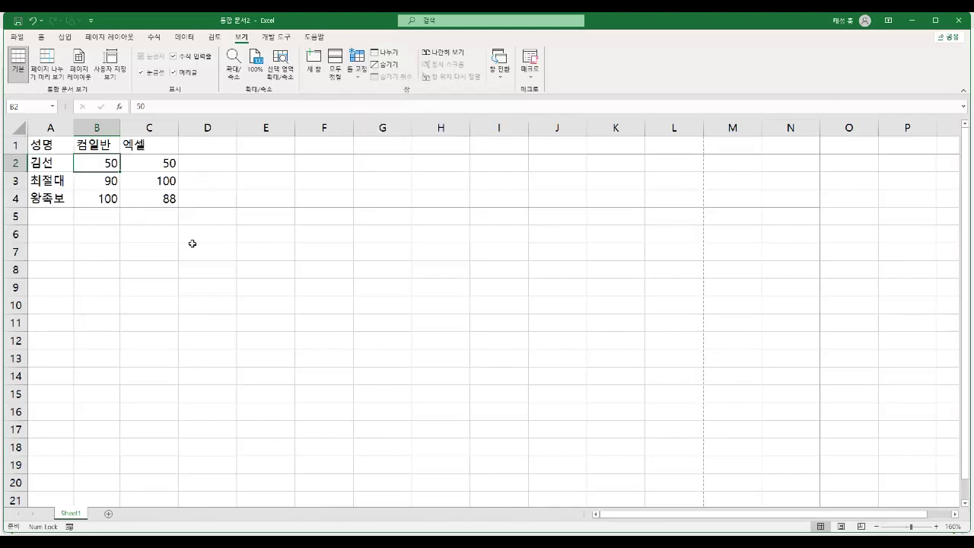
# Step: Move the cell pointer down column B past row 22 and back up to examine how the frozen header row behaves
pyautogui.press('Down')
pyautogui.press('Down')
pyautogui.press('Down')
pyautogui.press('Down')
pyautogui.press('Down')
pyautogui.press('Down')
pyautogui.press('Down')
pyautogui.press('Down')
pyautogui.press('Down')
pyautogui.press('Down')
pyautogui.press('Down')
pyautogui.press('Down')
pyautogui.press('Down')
pyautogui.press('Down')
pyautogui.press('Down')
pyautogui.press('Down')
pyautogui.press('Down')
pyautogui.press('Down')
pyautogui.press('Down')
pyautogui.press('Down')
pyautogui.press('Down')
pyautogui.press('Down')
pyautogui.press('Up')
pyautogui.press('Up')
pyautogui.press('Up')
pyautogui.press('Up')
pyautogui.press('Up')
pyautogui.press('Up')
pyautogui.press('Up')
pyautogui.press('Up')
pyautogui.press('Up')
pyautogui.press('Up')
pyautogui.press('Up')
pyautogui.press('Up')
pyautogui.press('Up')
pyautogui.press('Up')
pyautogui.press('Up')
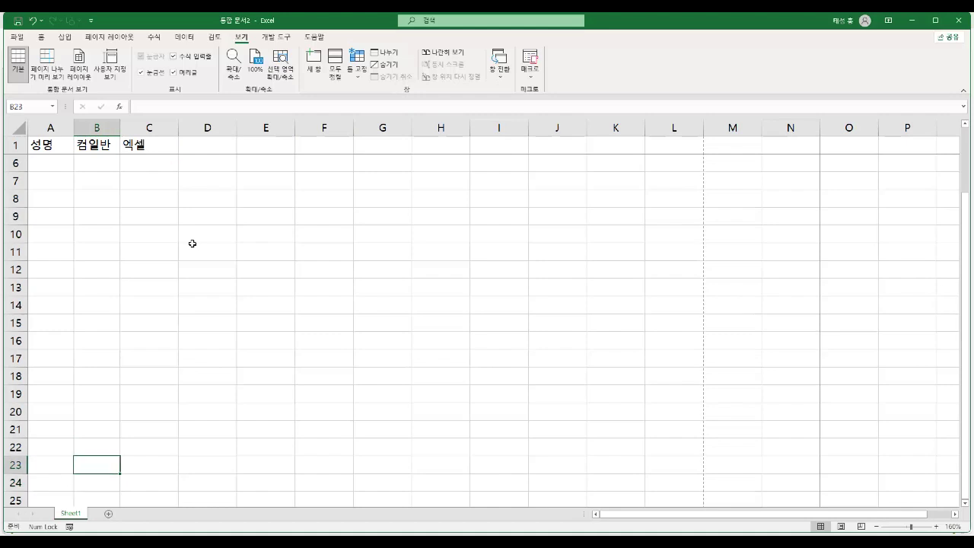
pyautogui.press('Up')
pyautogui.press('Up')
pyautogui.press('Up')
pyautogui.press('Up')
pyautogui.press('Up')
pyautogui.press('Up')
pyautogui.press('Up')
pyautogui.press('Up')
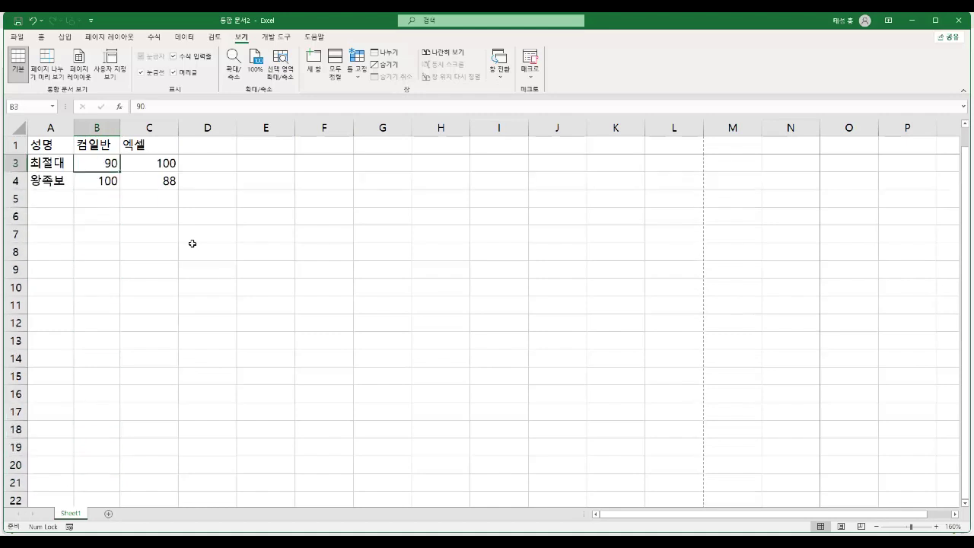
# Step: Move the cell pointer along row 2 beyond column P and back to B2 to examine how the frozen name column behaves
pyautogui.press('Down')
pyautogui.press('Right')
pyautogui.press('Right')
pyautogui.press('Right')
pyautogui.press('Right')
pyautogui.press('Right')
pyautogui.press('Right')
pyautogui.press('Right')
pyautogui.press('Right')
pyautogui.press('Right')
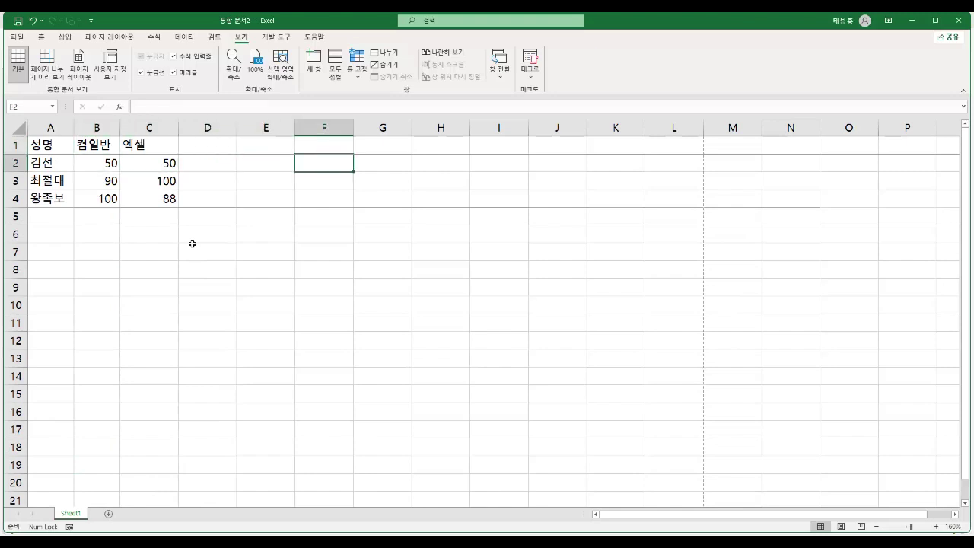
pyautogui.press('Right')
pyautogui.press('Right')
pyautogui.press('Right')
pyautogui.press('Right')
pyautogui.press('Right')
pyautogui.press('Right')
pyautogui.press('Right')
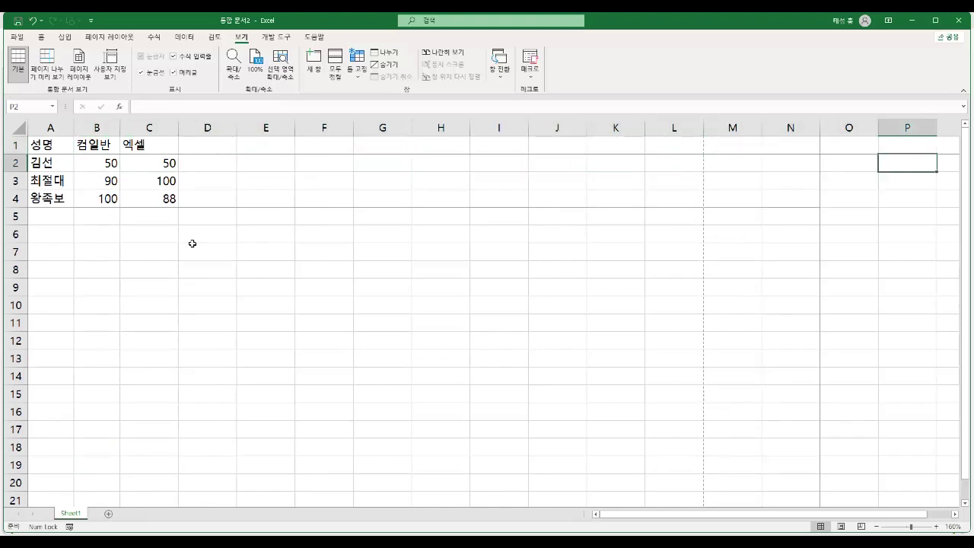
pyautogui.press('Left')
pyautogui.press('Left')
pyautogui.press('Left')
pyautogui.press('Left')
pyautogui.press('Left')
pyautogui.press('Left')
pyautogui.press('Left')
pyautogui.press('Left')
pyautogui.press('Left')
pyautogui.press('Left')
pyautogui.press('Left')
pyautogui.press('Left')
pyautogui.press('Left')
pyautogui.press('Left')
pyautogui.press('Left')
pyautogui.press('Left')
pyautogui.press('Left')
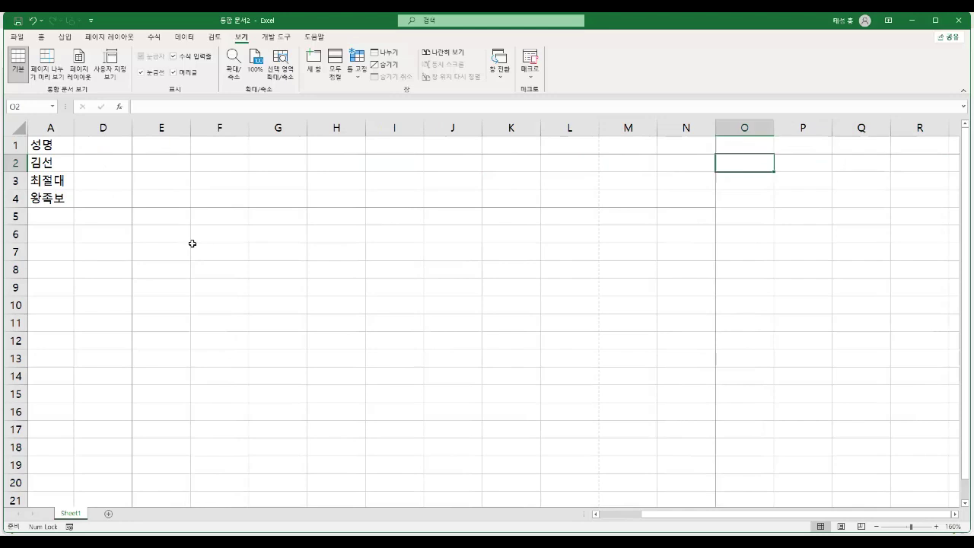
pyautogui.press('Right')
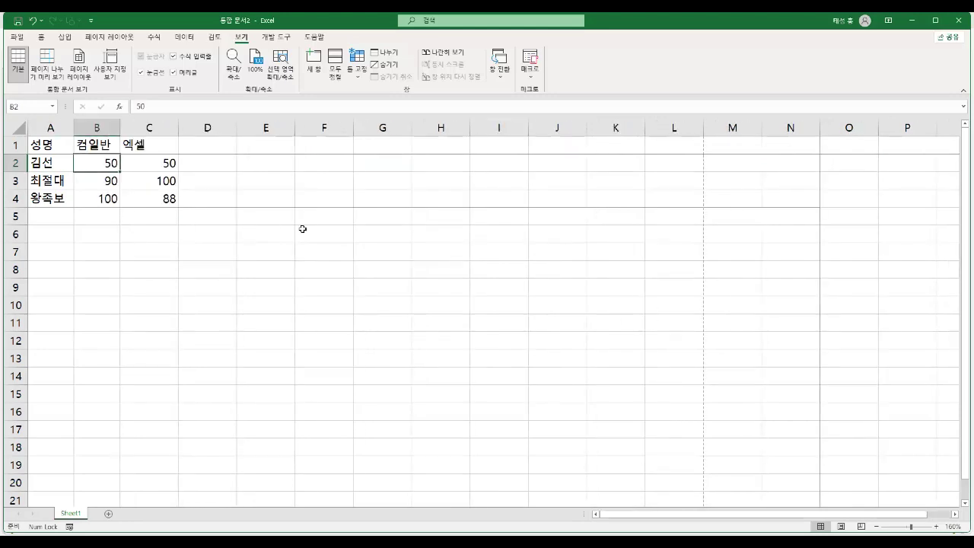
# Step: Return to the PDF and highlight the 창 숨기기 notes: the path [보기]-[창]-[숨기기], its effects, 숨기기 취소 and the last bullet
pyautogui.click(472, 528)
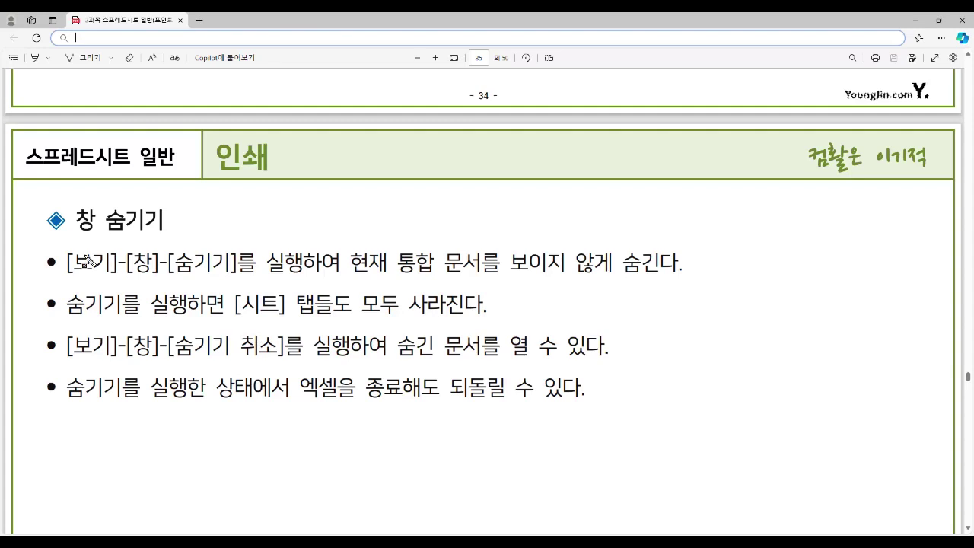
pyautogui.moveTo(70, 263); pyautogui.dragTo(229, 278)
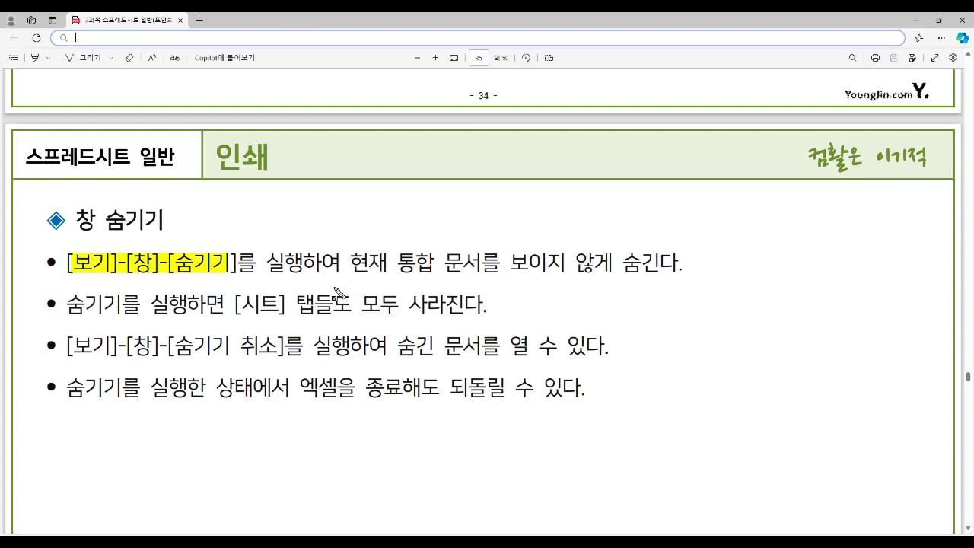
pyautogui.moveTo(352, 262)
pyautogui.mouseDown()
pyautogui.moveTo(538, 281)
pyautogui.moveTo(676, 278)
pyautogui.mouseUp()
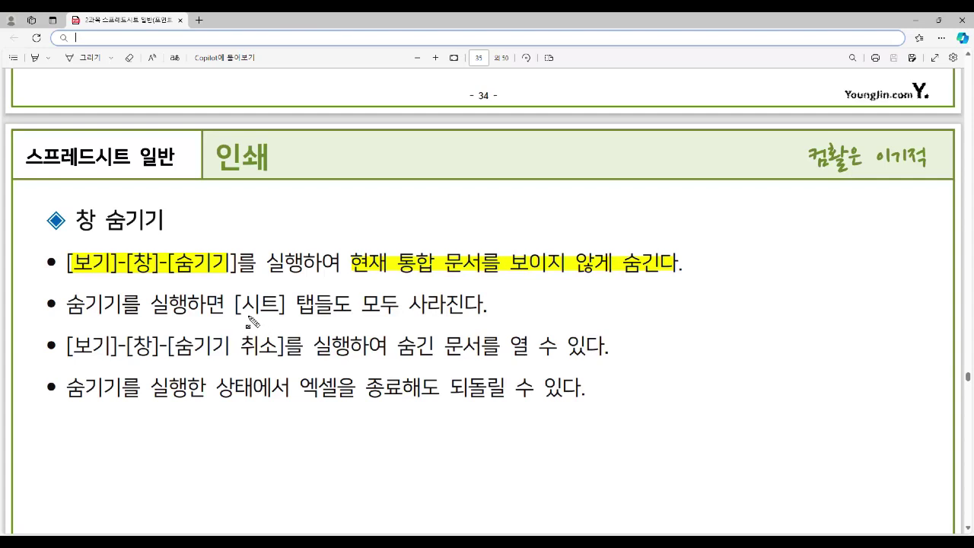
pyautogui.moveTo(236, 313); pyautogui.dragTo(478, 321)
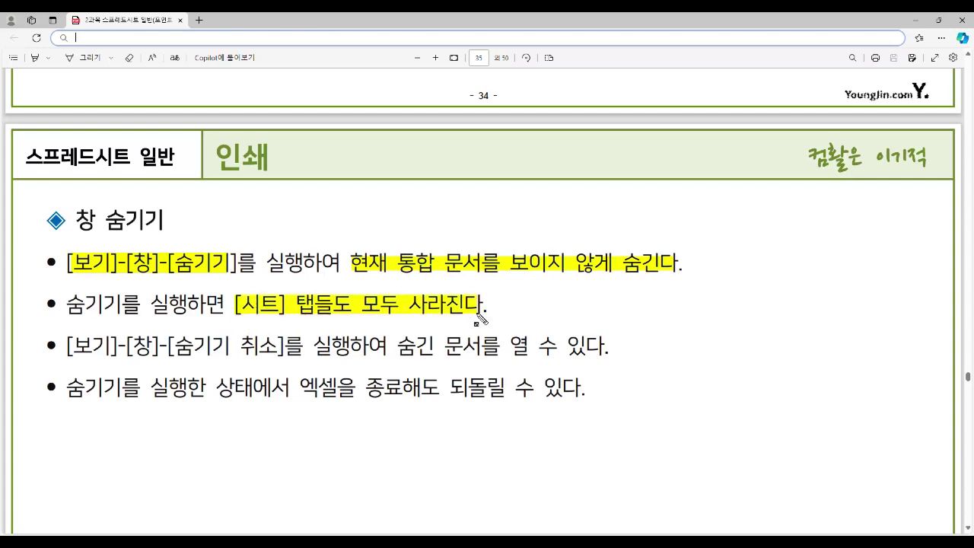
pyautogui.moveTo(181, 342); pyautogui.dragTo(280, 352)
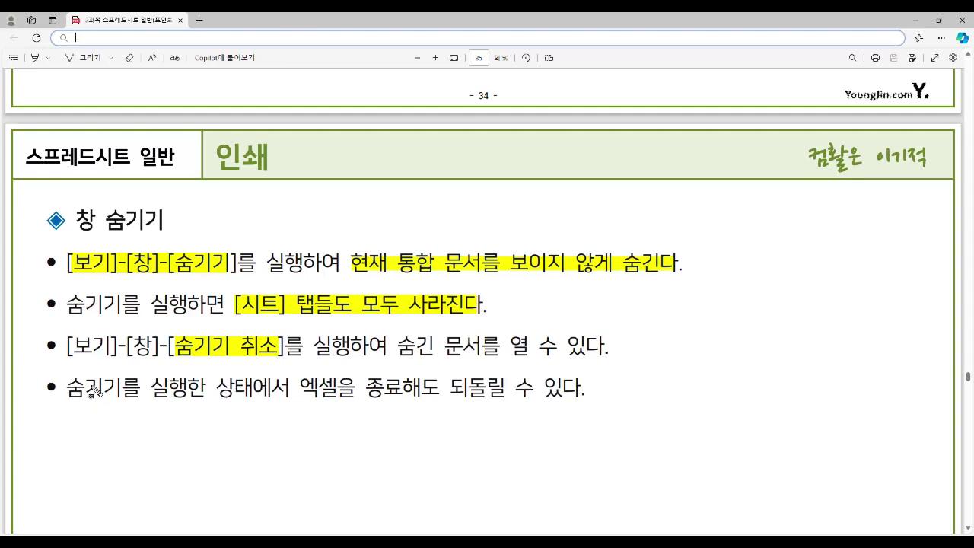
pyautogui.moveTo(72, 385)
pyautogui.mouseDown()
pyautogui.moveTo(200, 403)
pyautogui.moveTo(582, 400)
pyautogui.mouseUp()
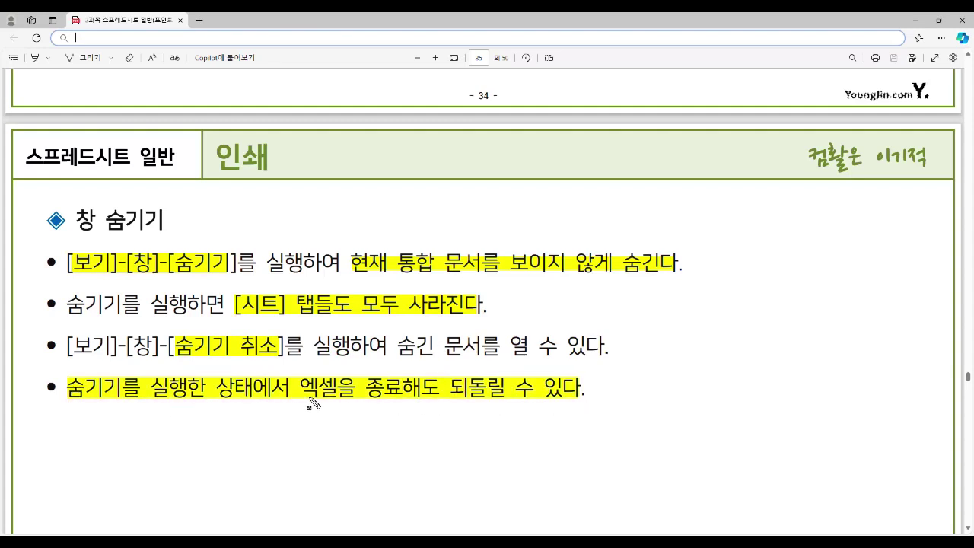